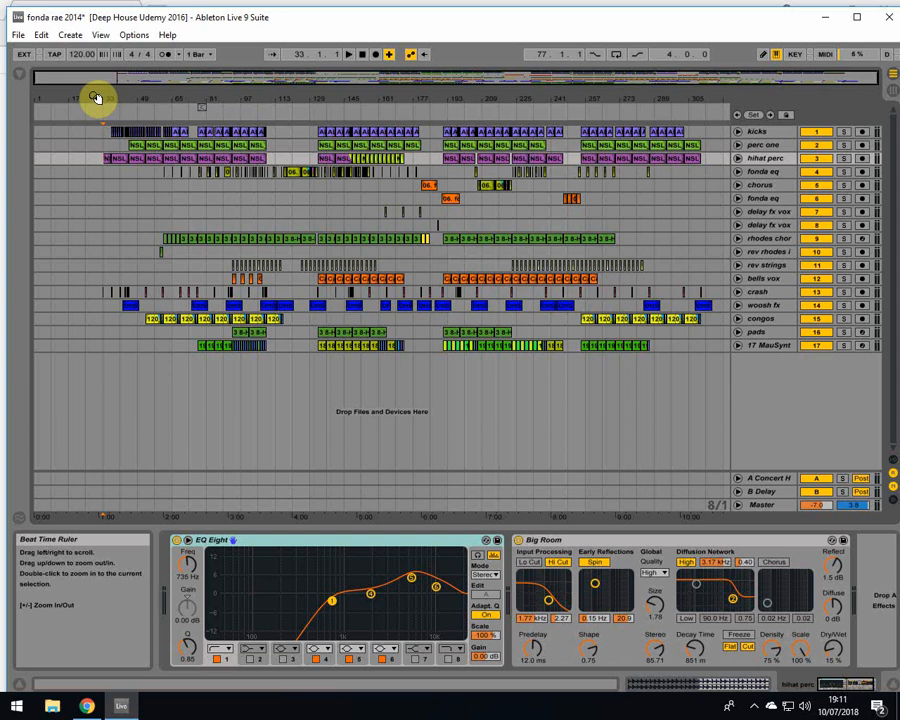
Play the arrangement from bar 33 and unfold the hihat perc track to show its waveform
mouse_move(95, 97)
mouse_down()
mouse_move(96, 112)
mouse_move(99, 97)
mouse_up()
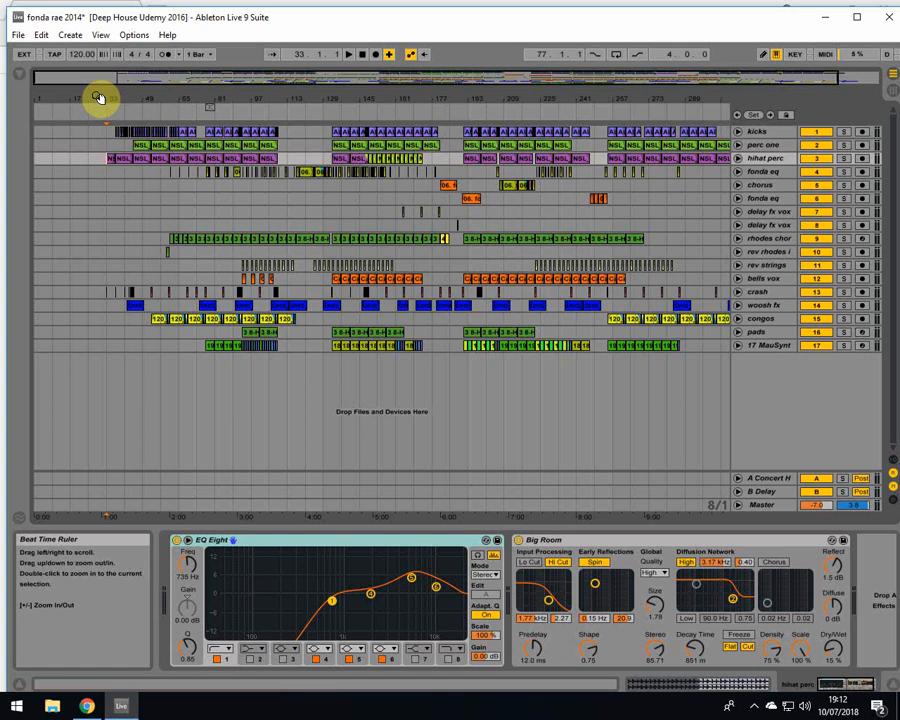
key(space)
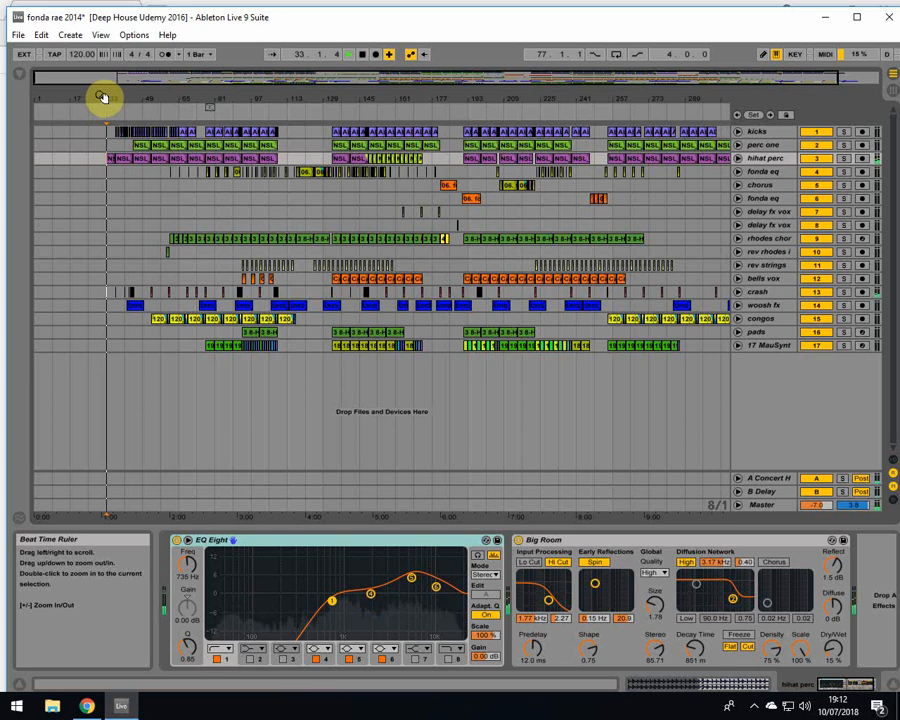
drag(103, 97, 106, 165)
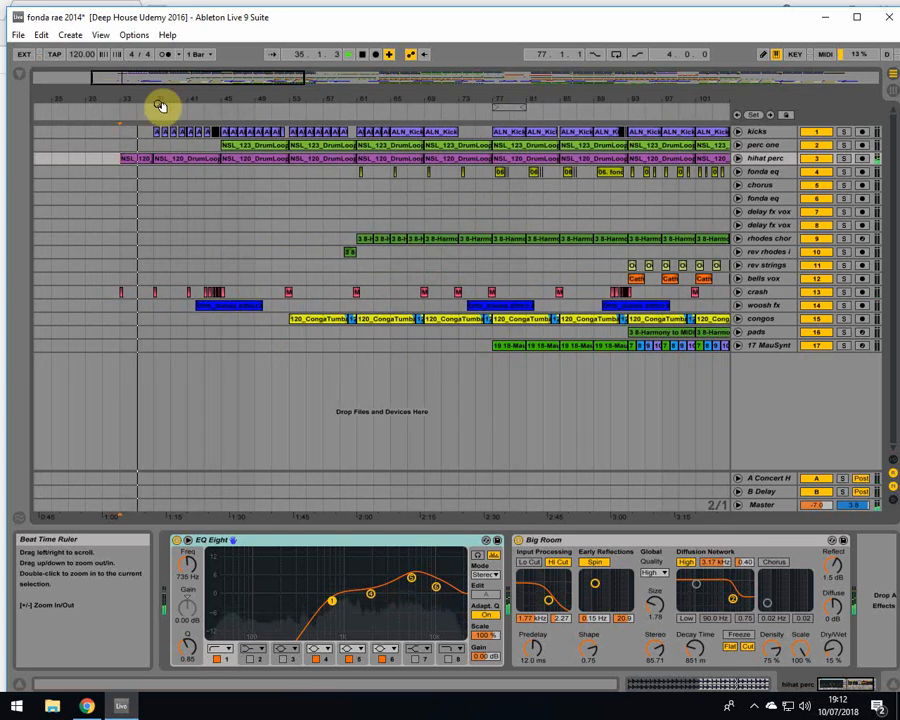
click(738, 160)
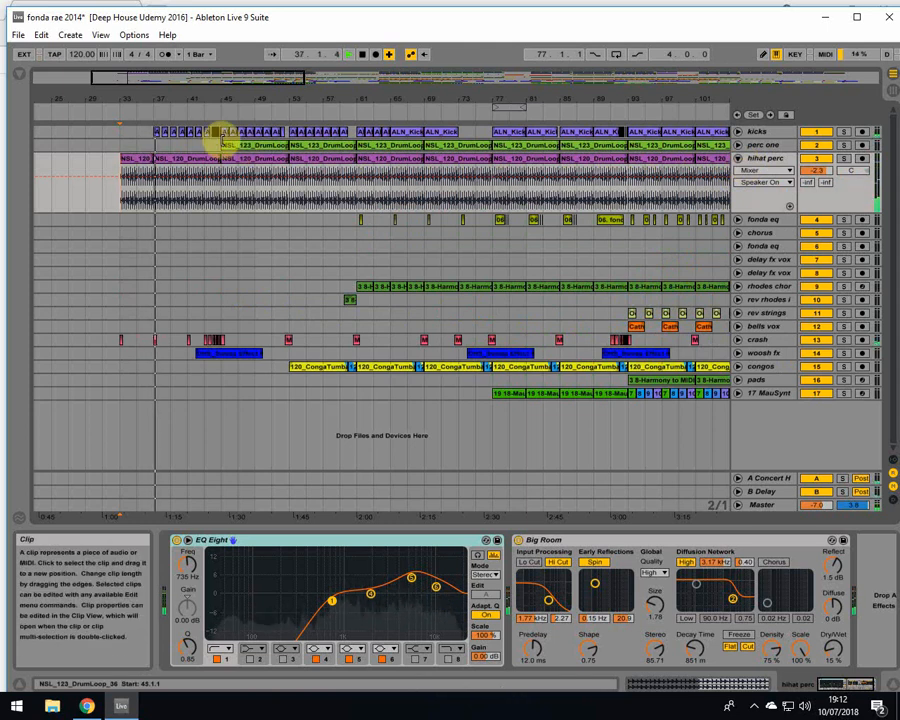
Restart playback from bar 44 on the perc one track, just before its drum loop enters
drag(209, 100, 217, 102)
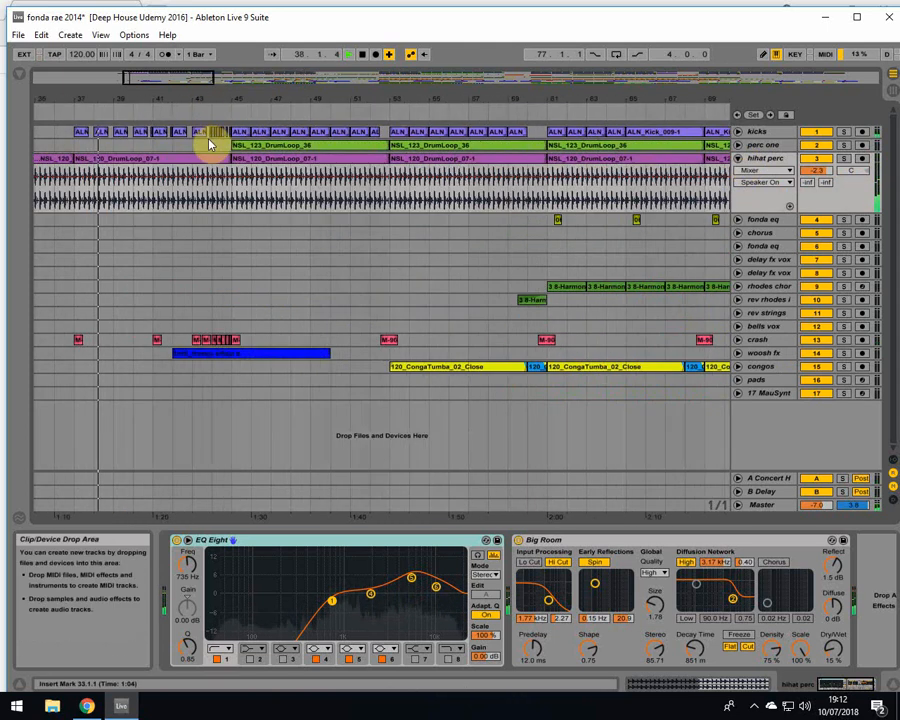
click(209, 146)
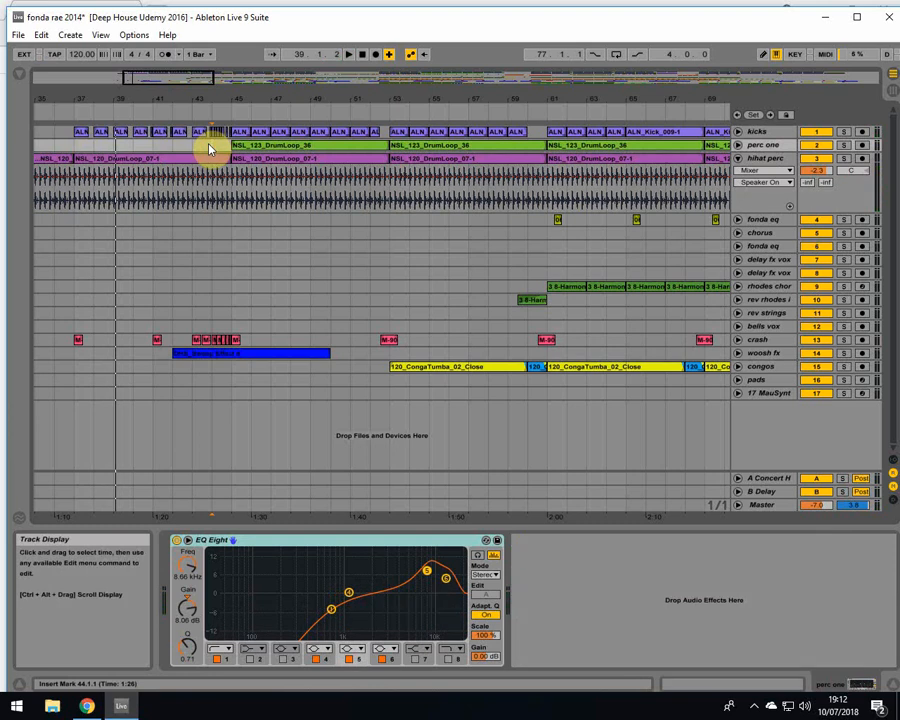
key(space)
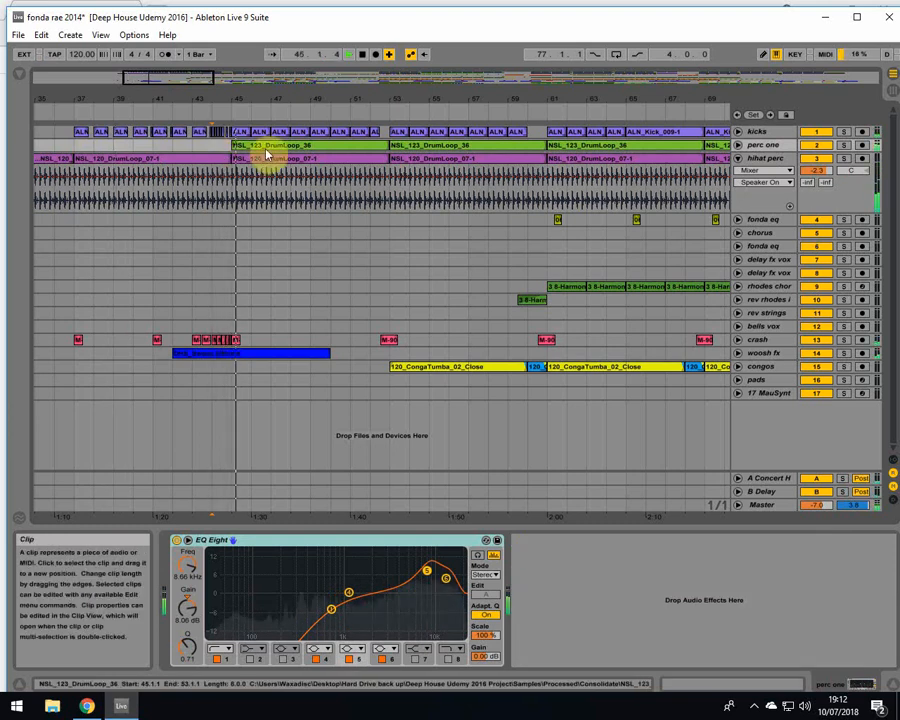
Solo the perc one track, compare its sound with EQ Eight bypassed and active, and clear the solo
click(842, 146)
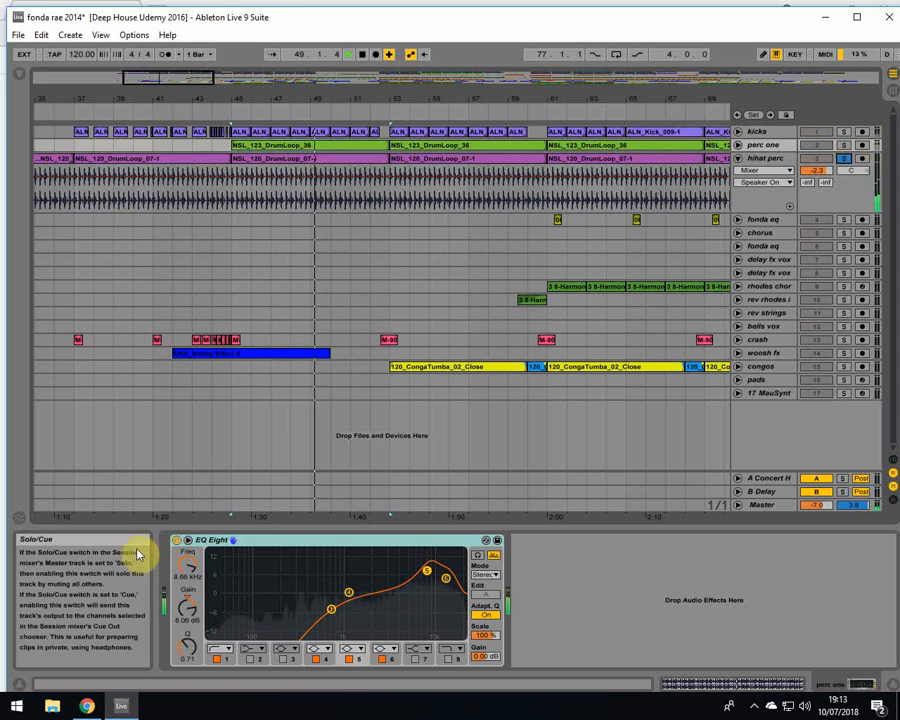
click(178, 540)
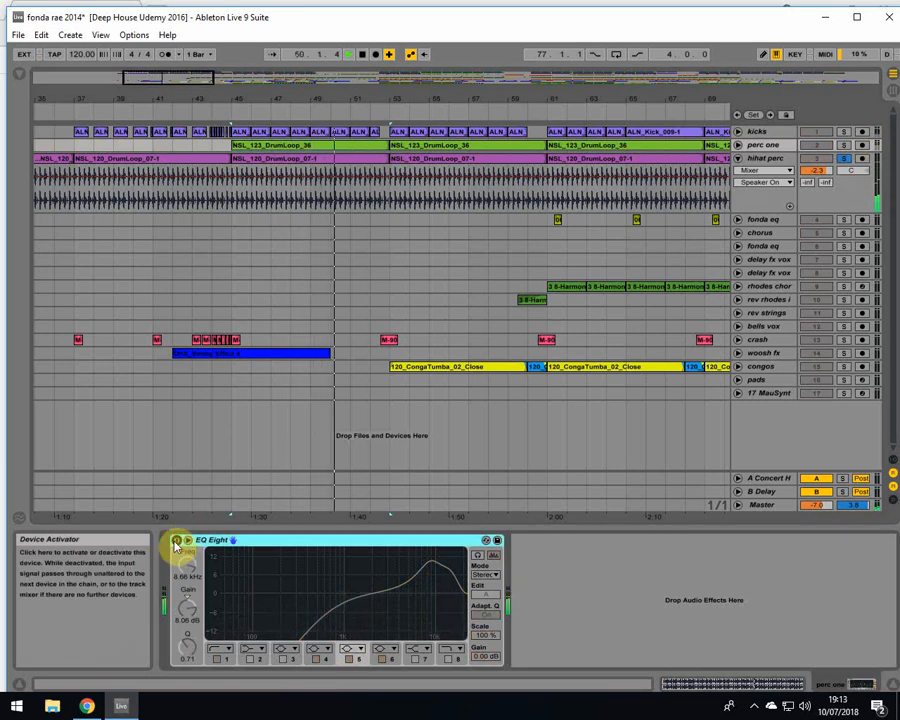
click(178, 540)
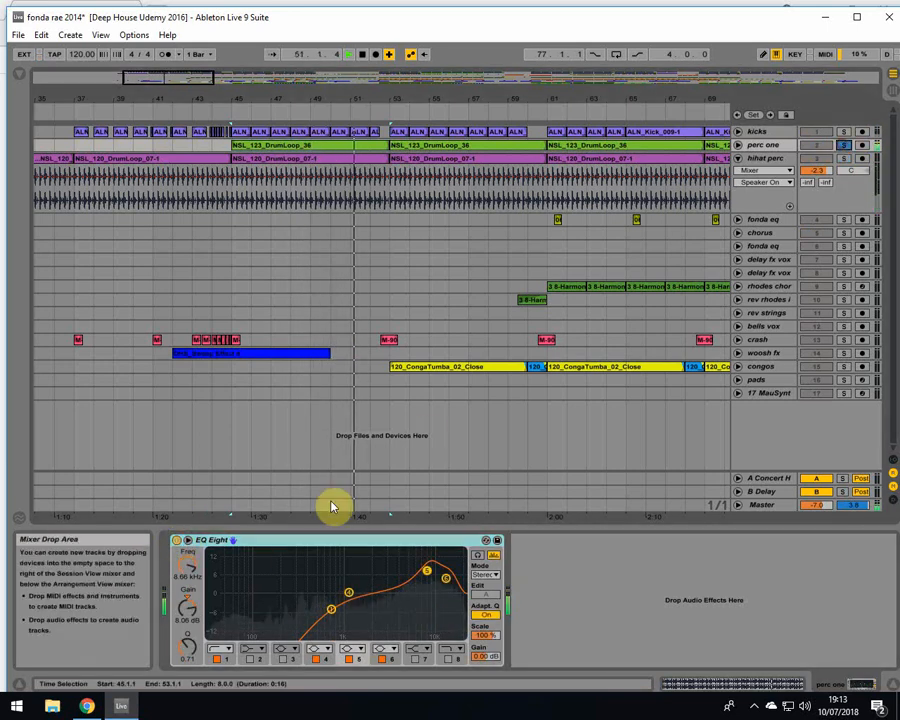
click(177, 540)
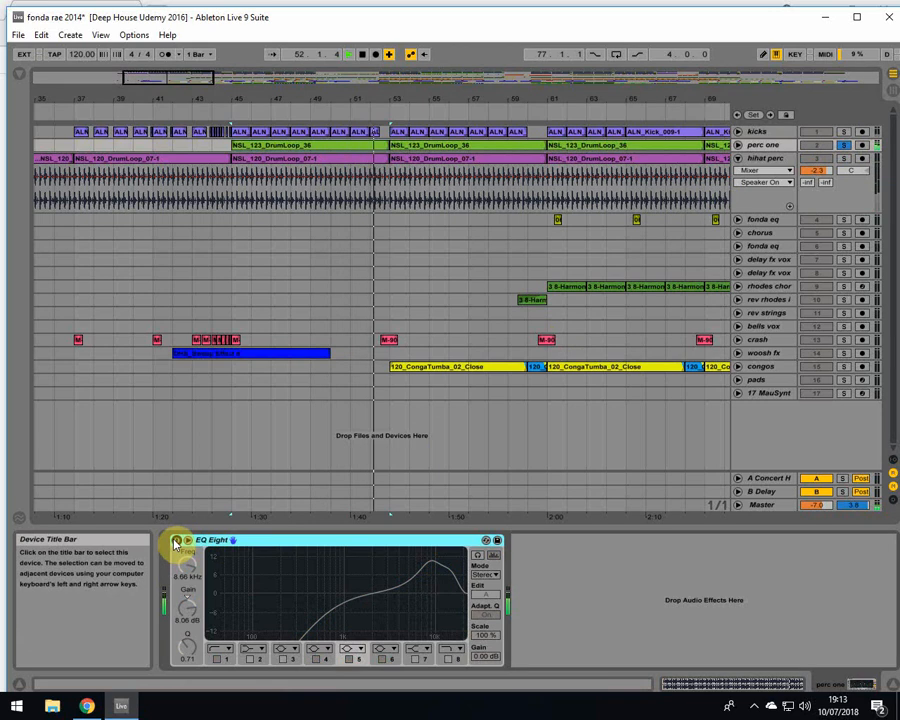
click(179, 541)
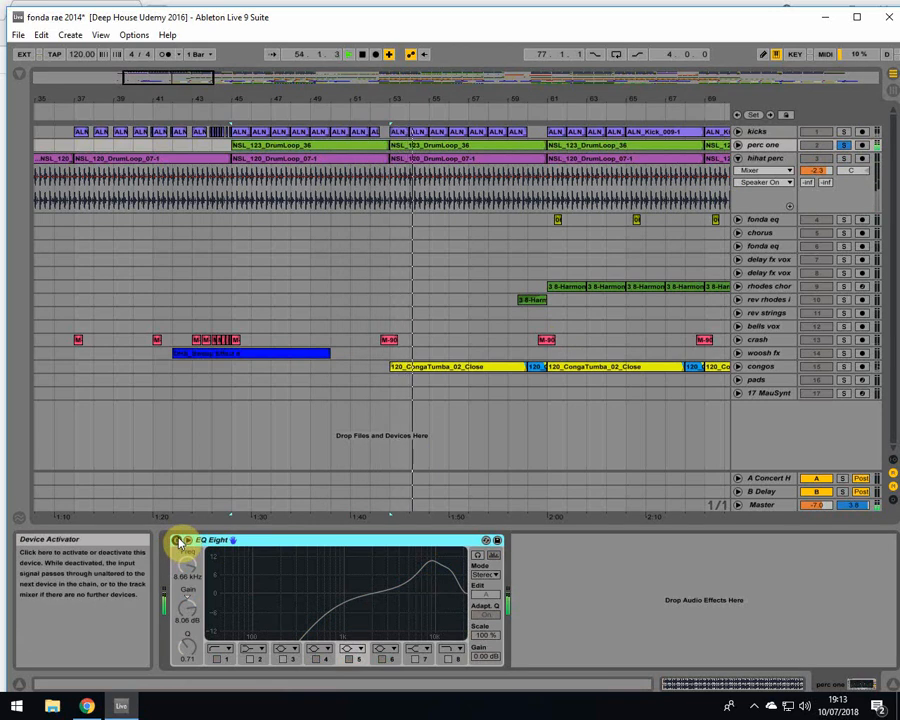
click(179, 541)
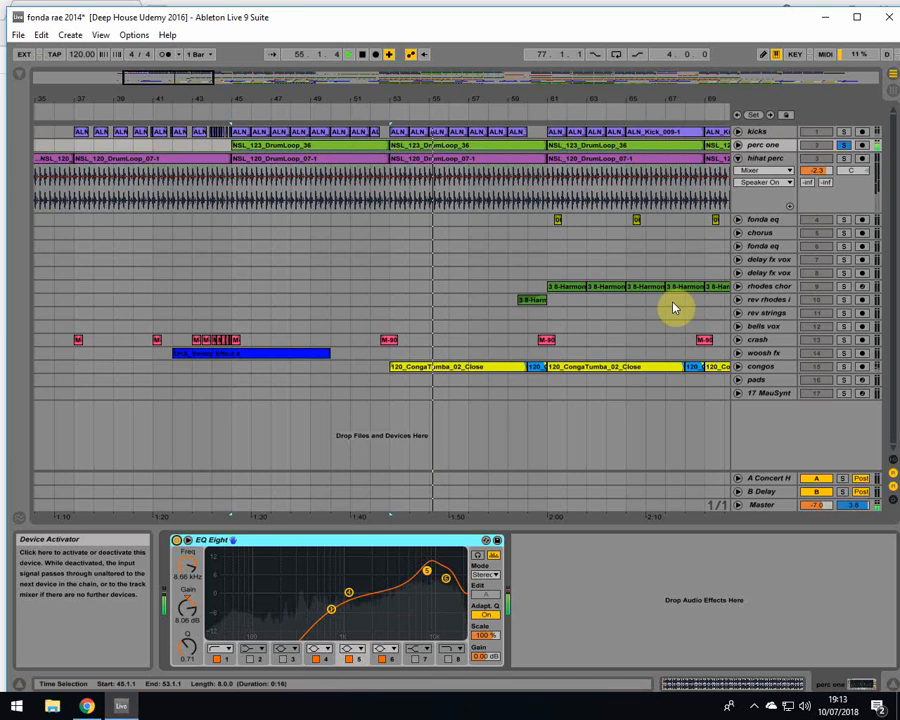
click(843, 142)
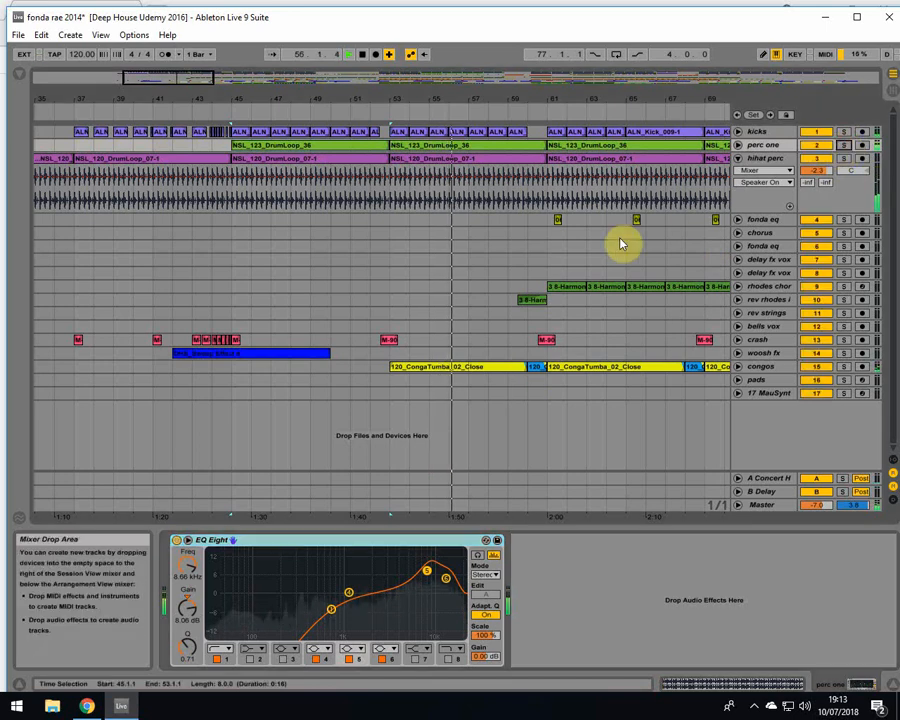
Listen to the congos track in solo, unfold it to show its waveform, and return to the full mix
click(843, 366)
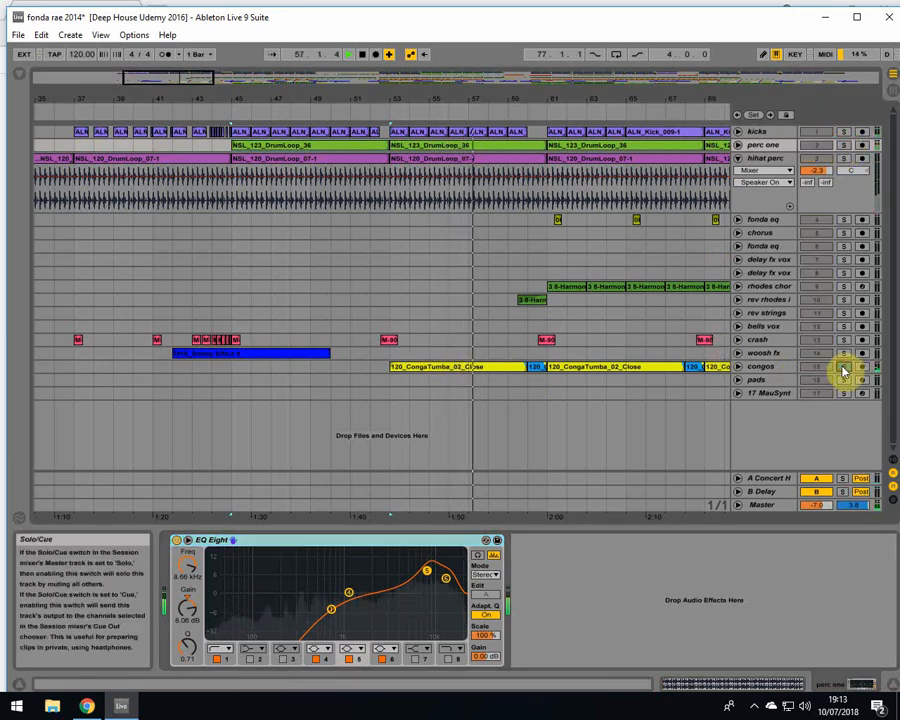
click(738, 366)
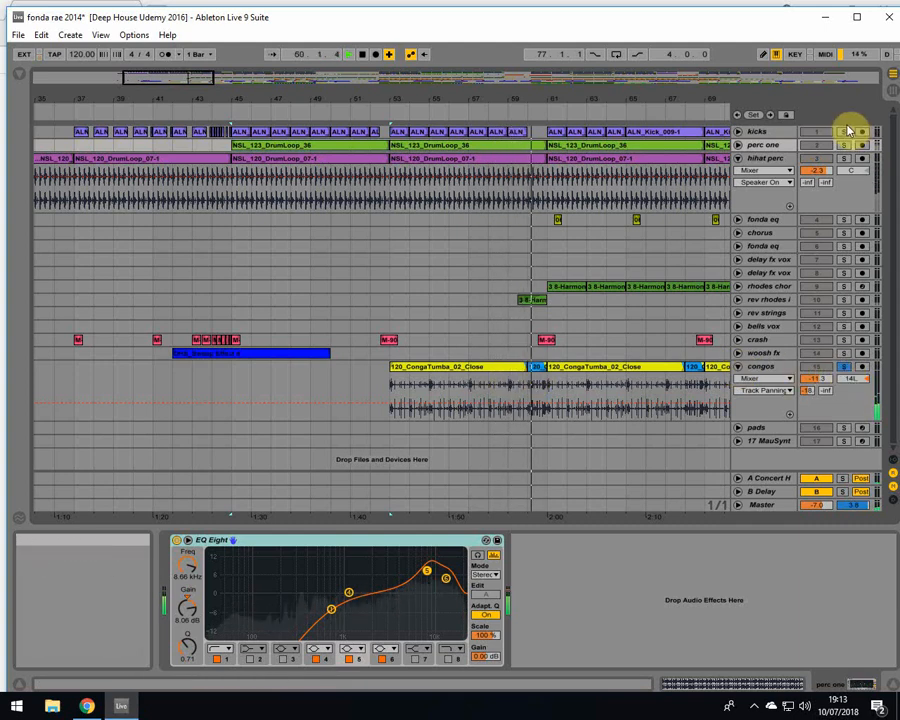
click(838, 369)
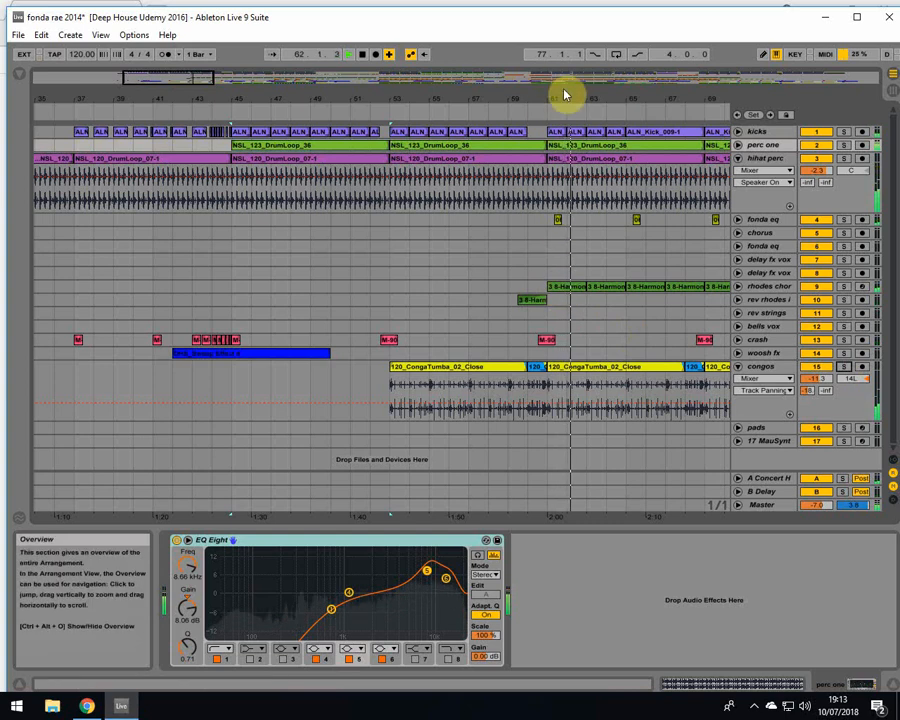
Fold the hihat perc track, select the rhodes chords clip at bar 63 and stop playback
drag(563, 99, 407, 92)
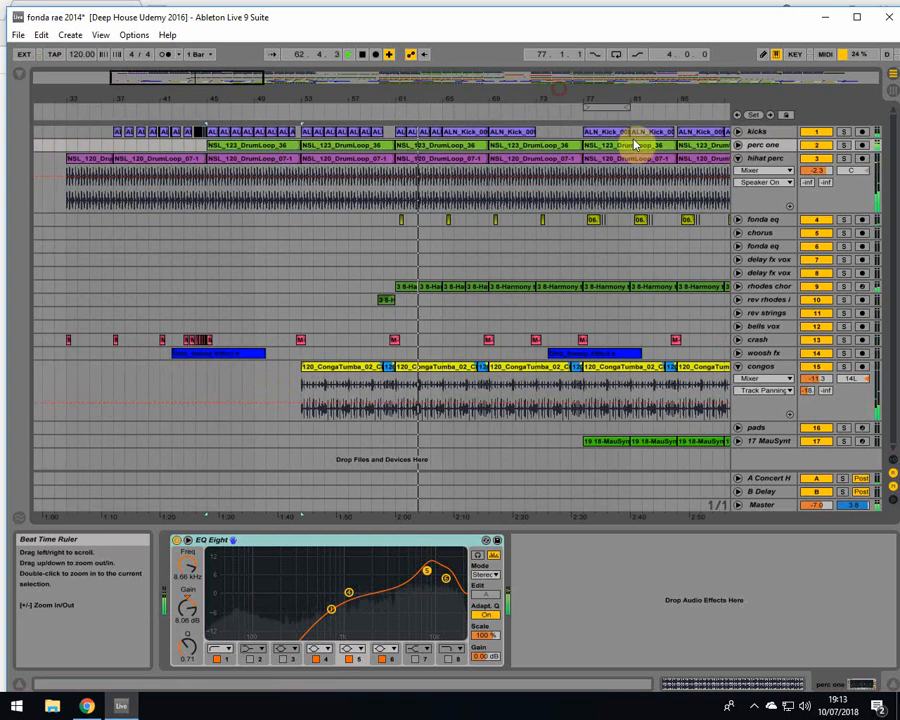
click(738, 159)
click(426, 242)
key(space)
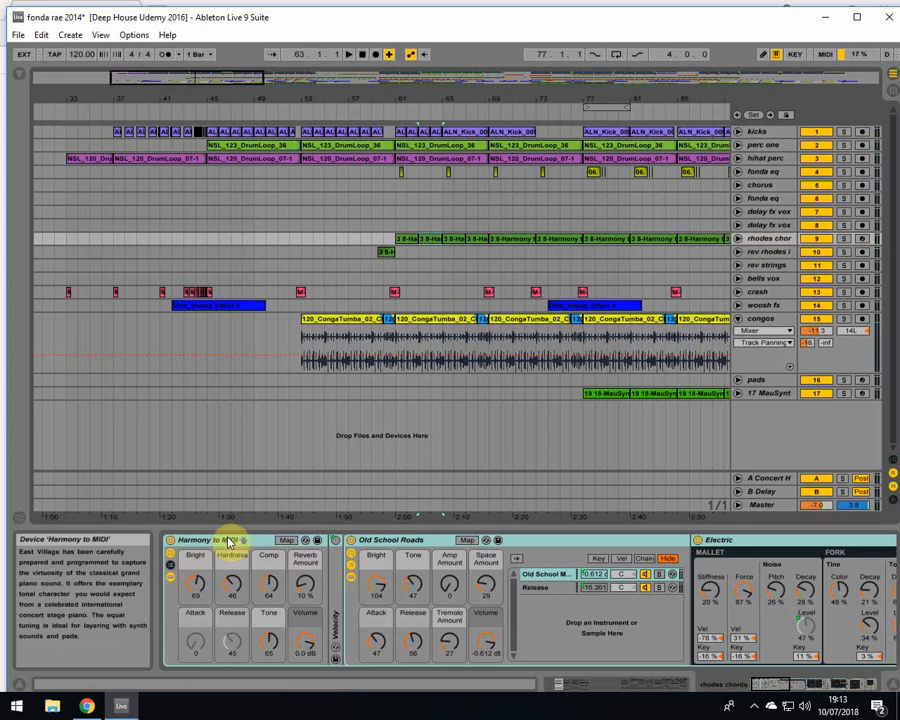
Examine the rhodes chords device chain from the instrument rack through to the Auto Filter at its end
drag(855, 685, 837, 685)
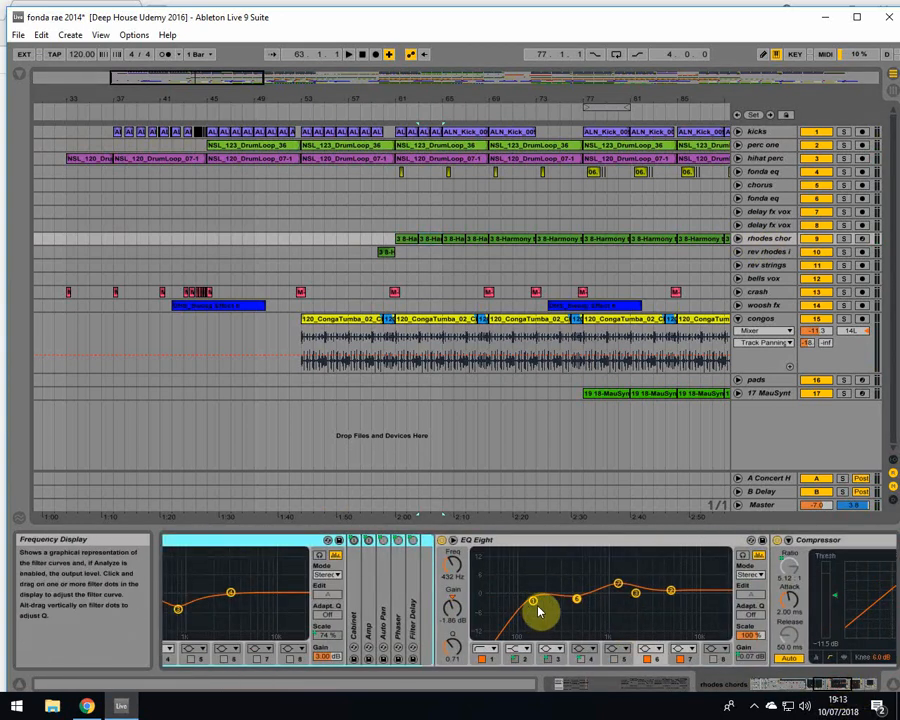
click(802, 686)
drag(802, 686, 866, 692)
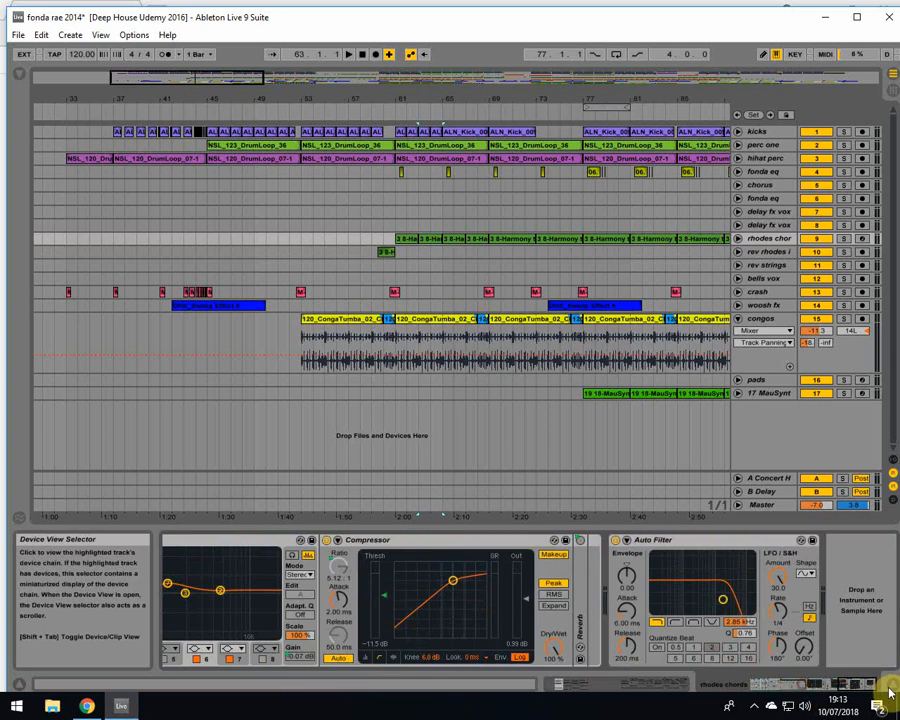
click(693, 541)
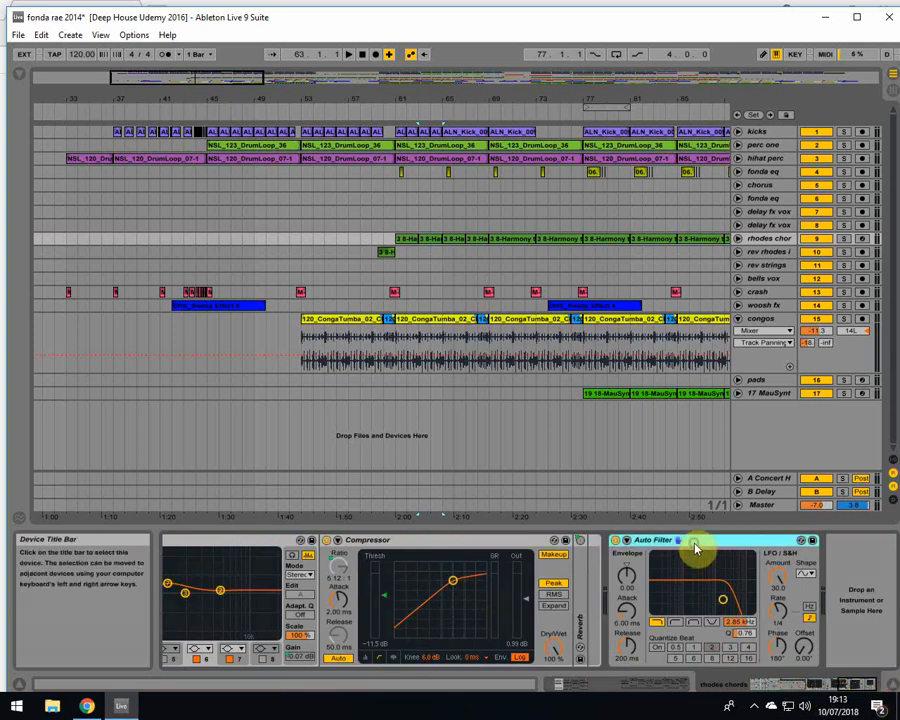
Arm the rhodes chords track and compare its sound with the Auto Filter bypassed and active
click(863, 240)
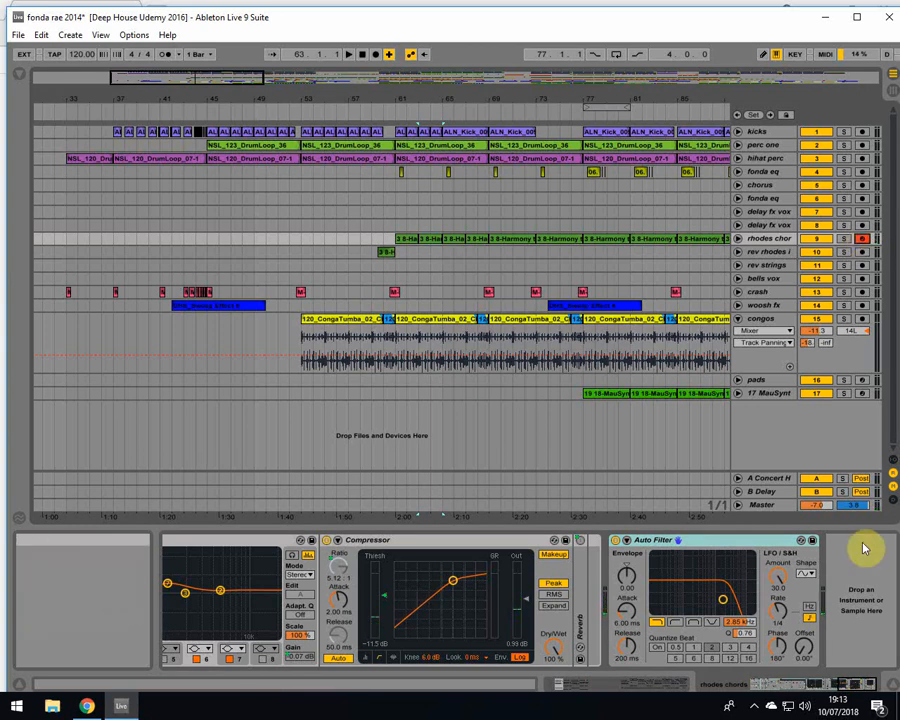
click(615, 540)
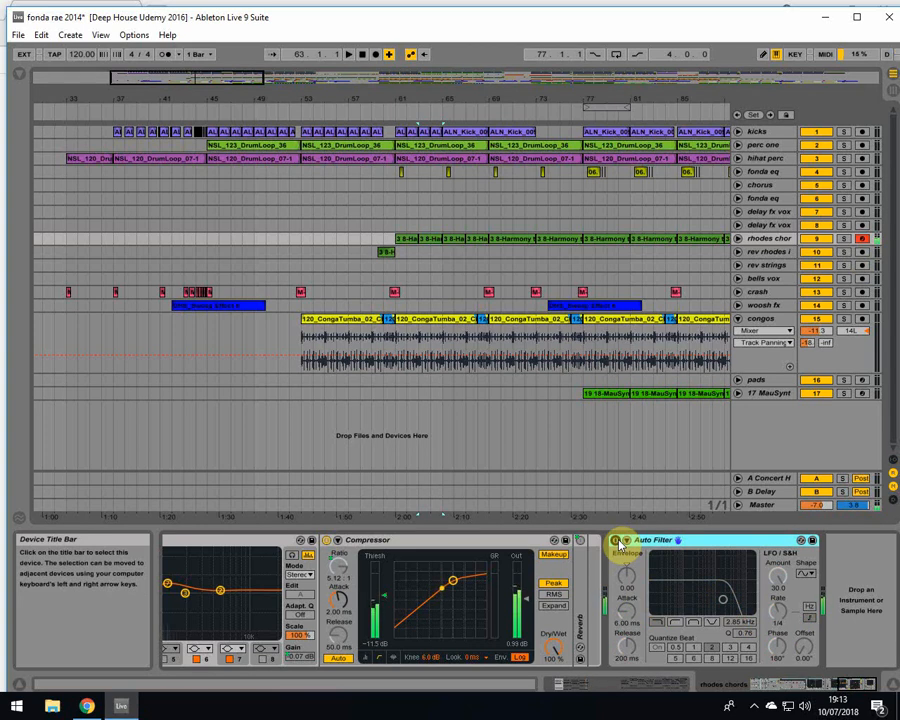
click(615, 540)
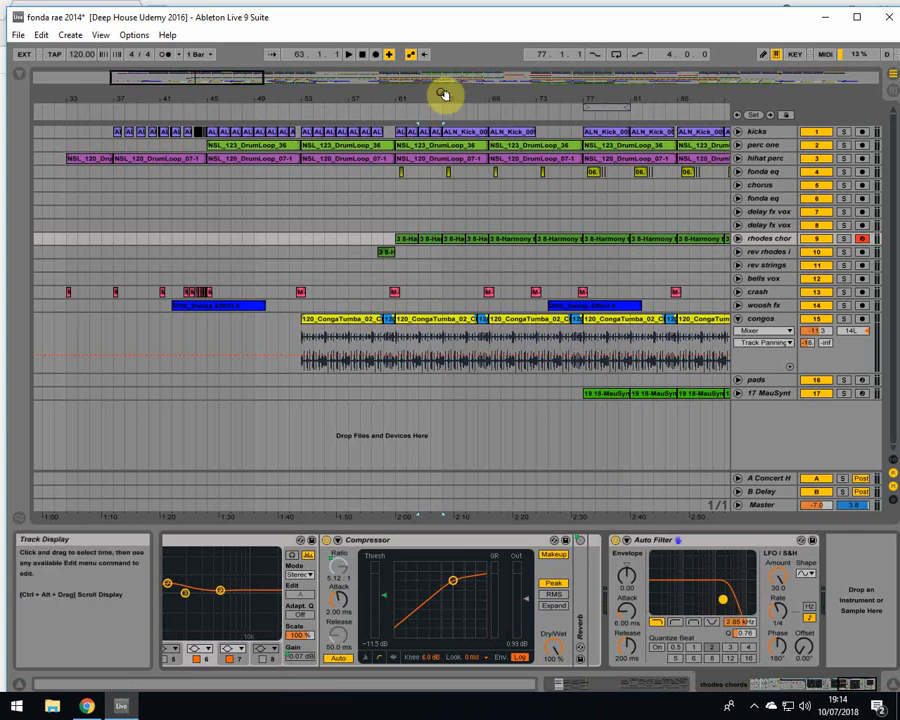
Solo the fonda eq vocal track on channel 4 and play the arrangement from bar 117
click(393, 247)
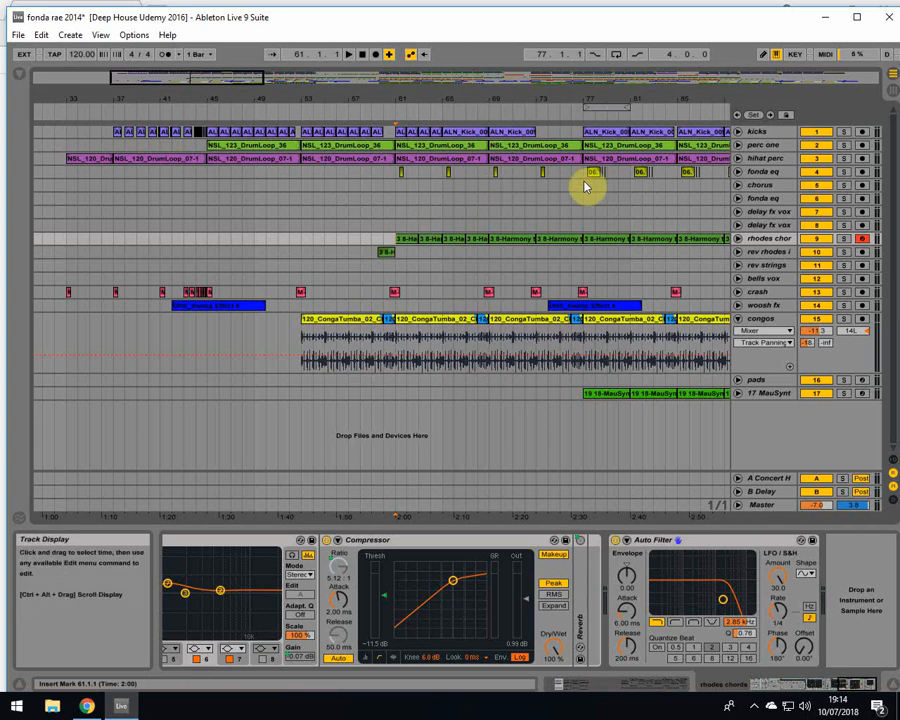
click(763, 171)
drag(549, 100, 275, 99)
click(413, 161)
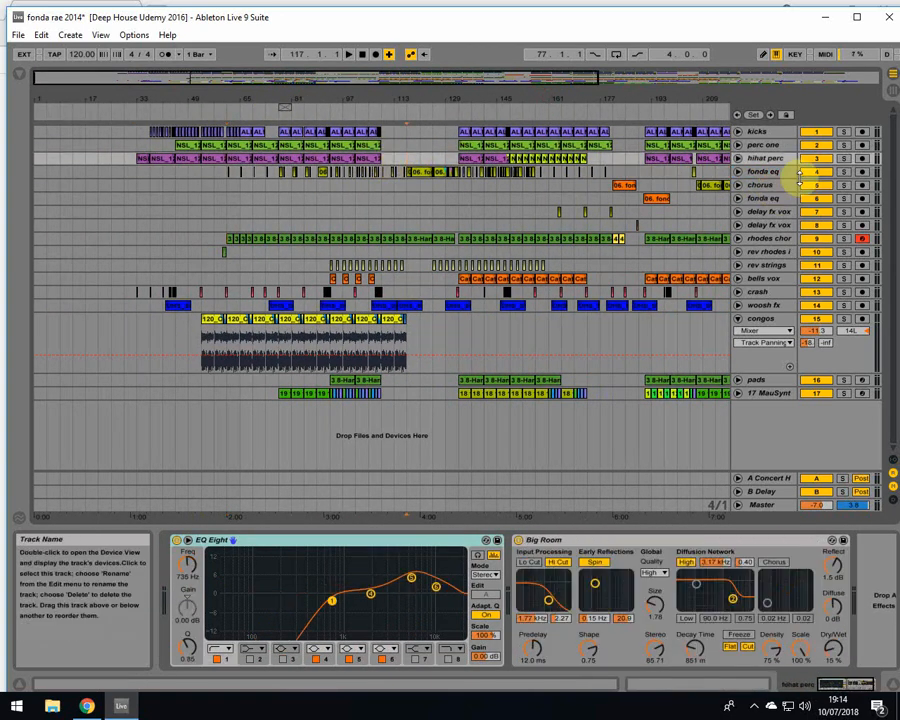
click(844, 172)
key(space)
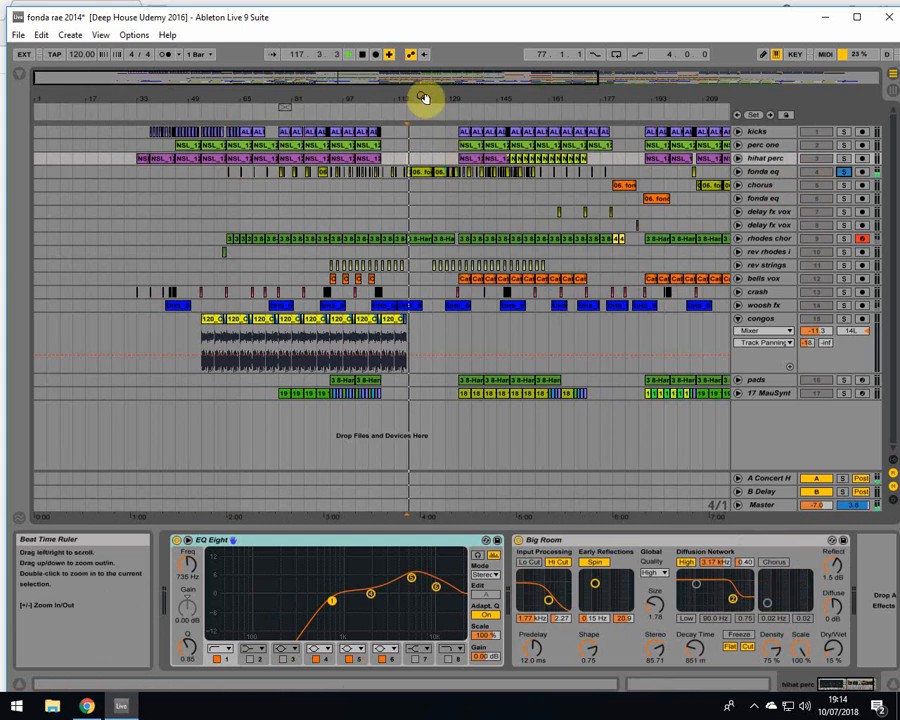
Select the fonda rae vocal clip at bar 118 and show the end of the track's device chain
drag(424, 96, 424, 130)
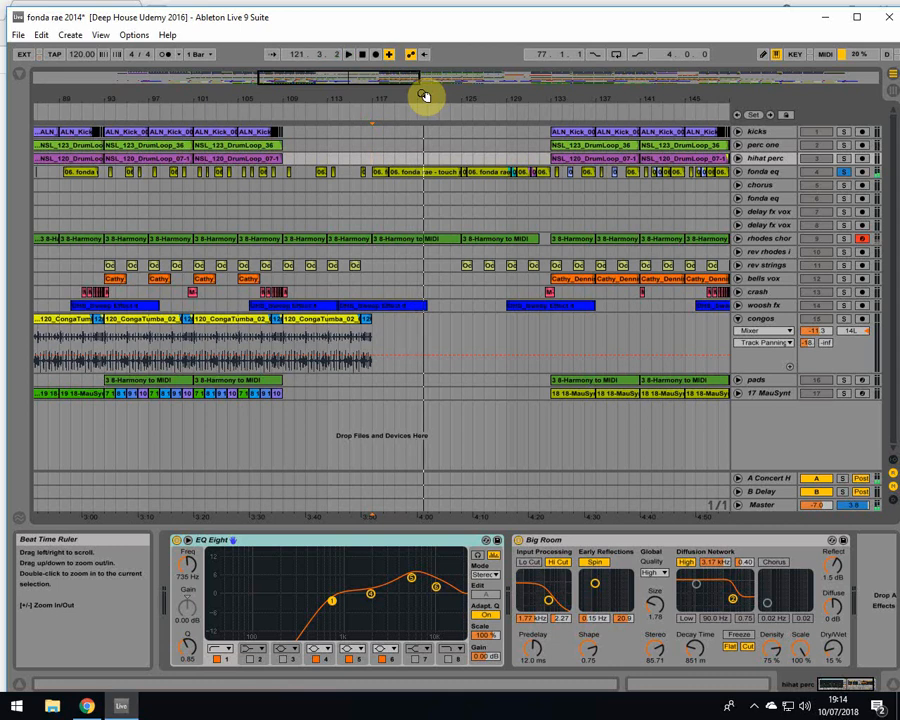
click(421, 174)
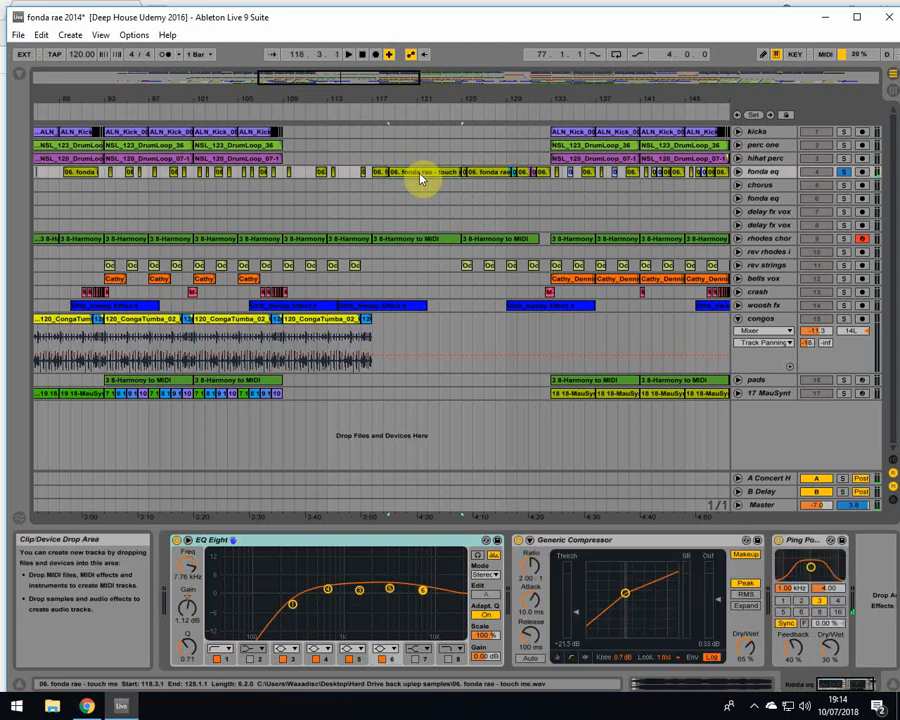
drag(833, 687, 846, 689)
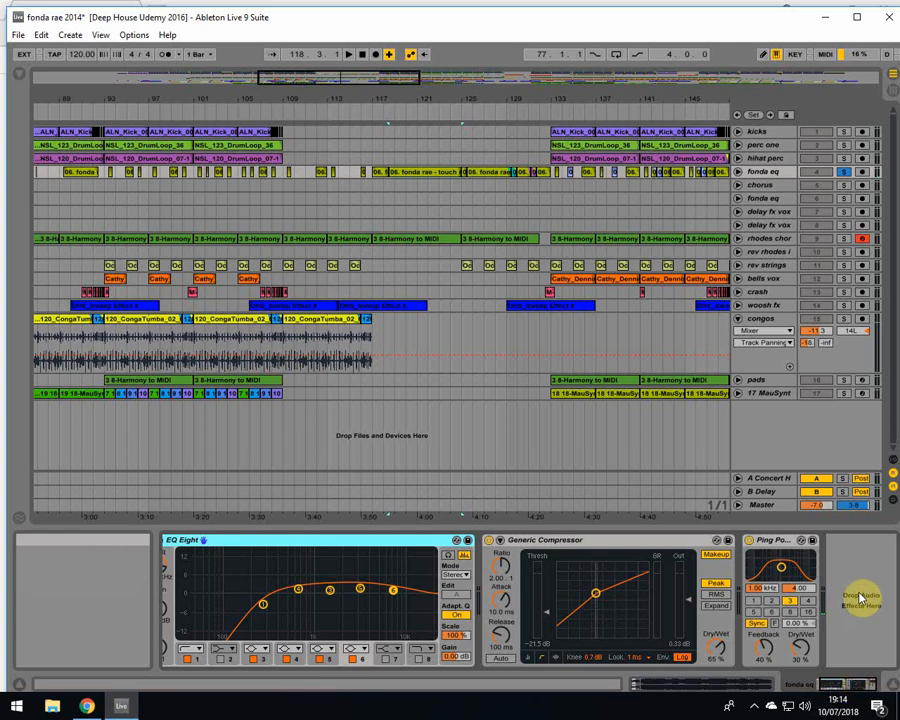
Add a Spectrum analyser after the Ping Pong delay on the fonda eq track and enlarge its expanded display
click(19, 73)
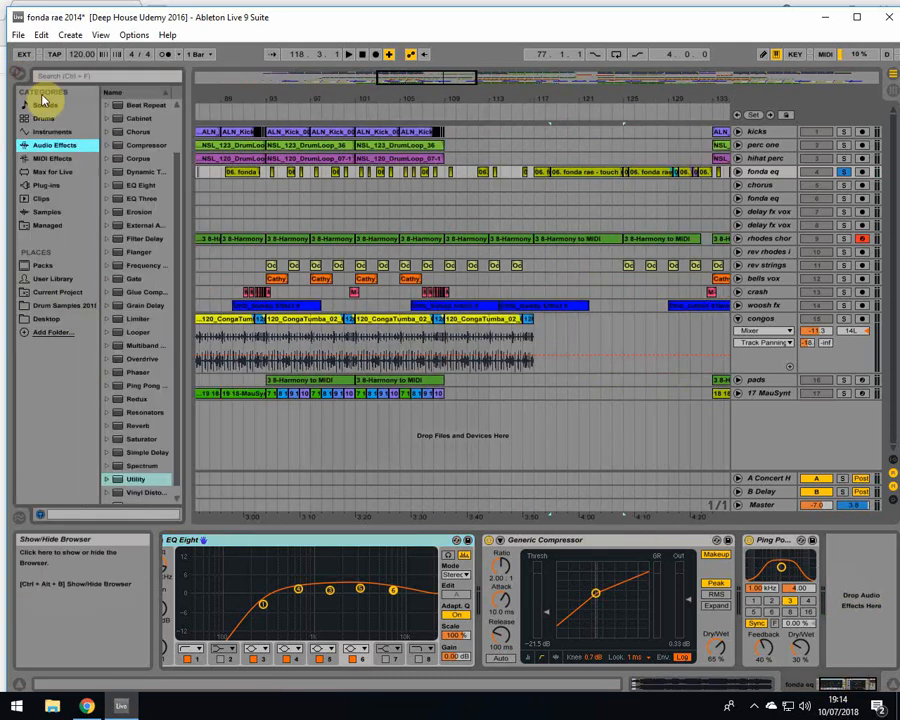
double_click(135, 465)
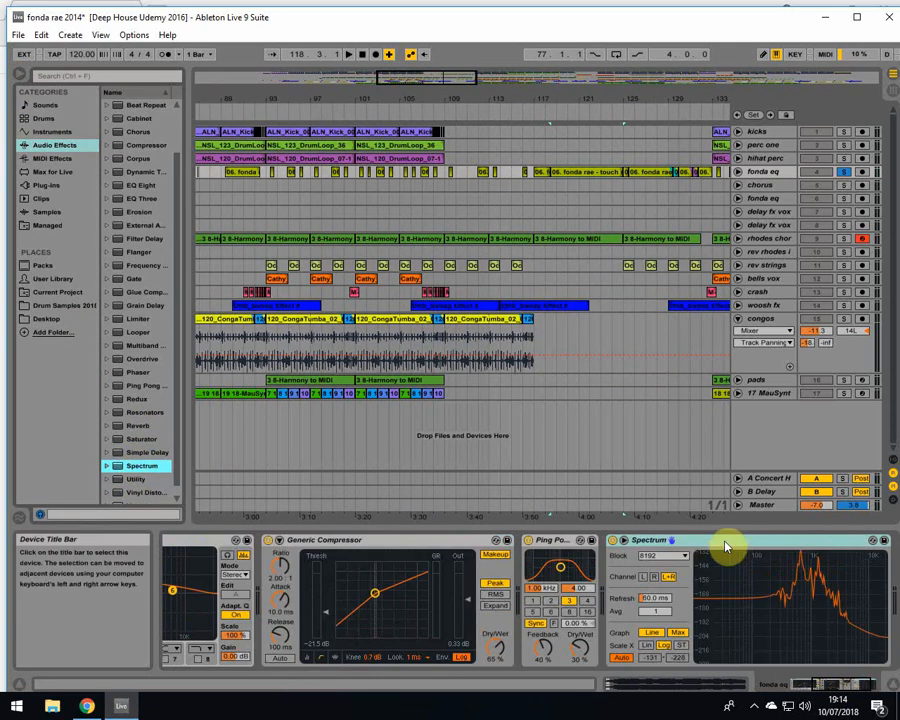
click(629, 543)
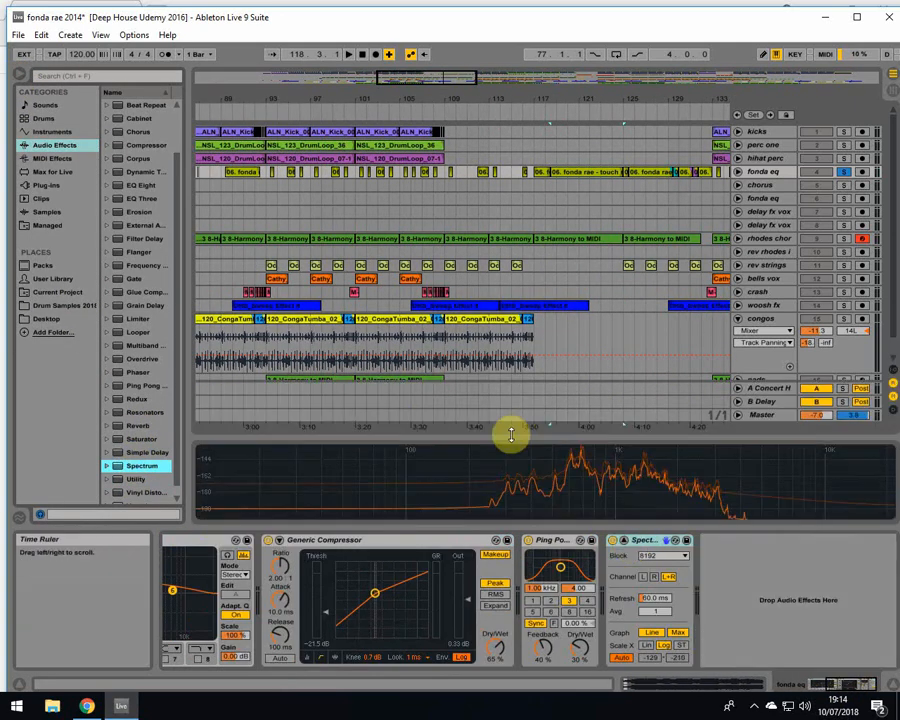
drag(510, 426, 507, 257)
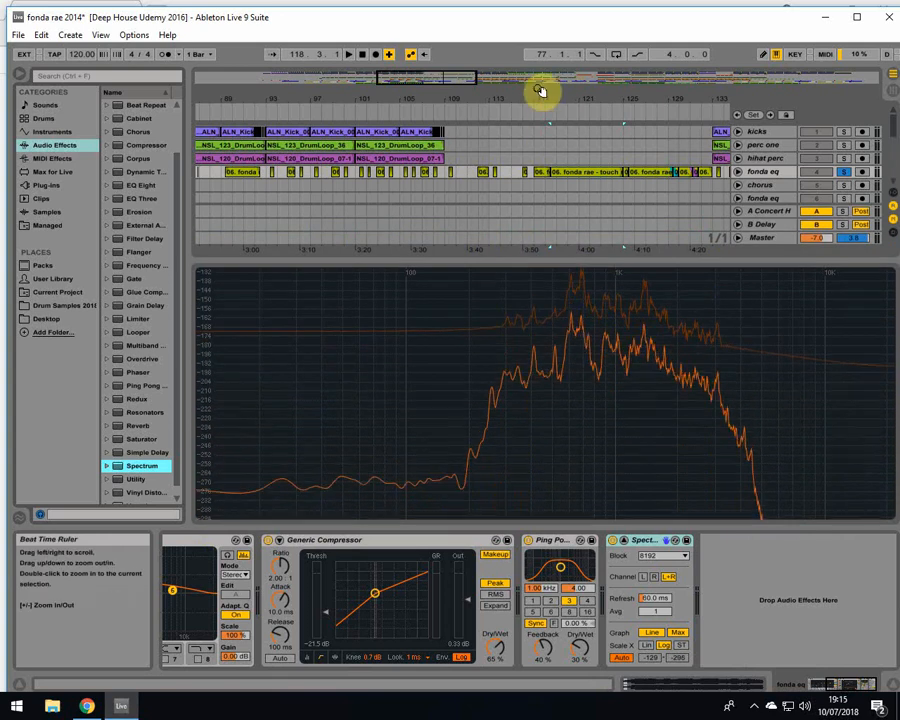
Play the soloed vocal from bar 117 and bypass the EQ Eight on the fonda eq track to hear the difference
drag(539, 99, 536, 135)
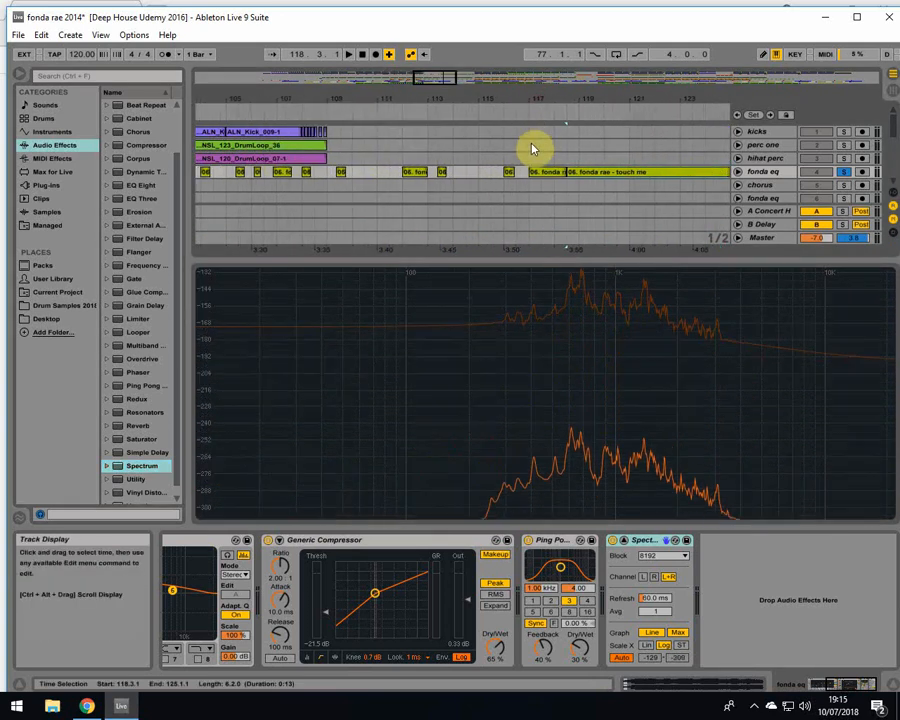
key(space)
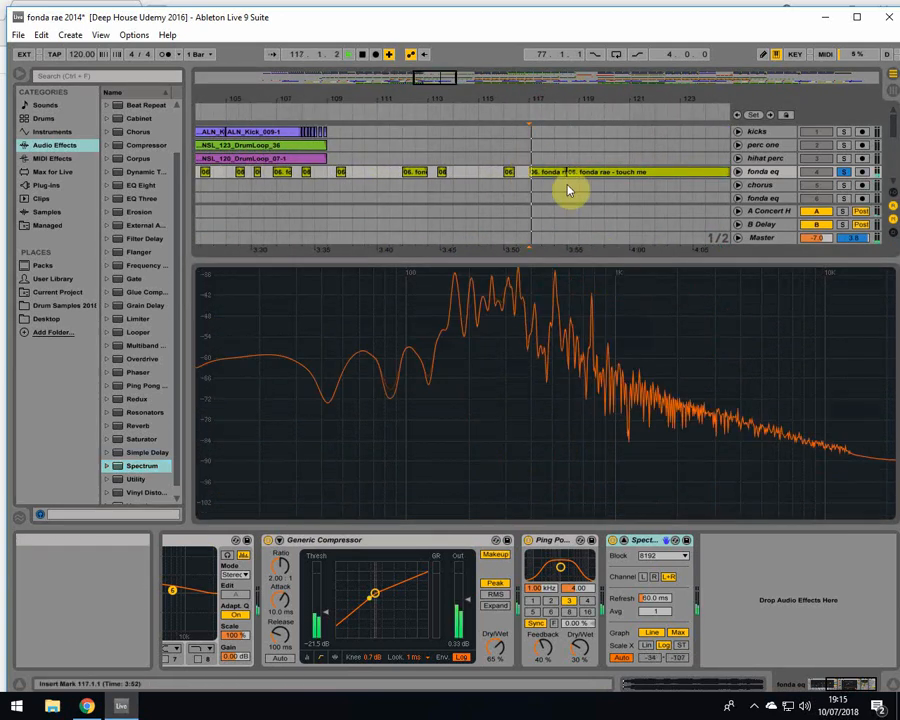
drag(853, 686, 788, 692)
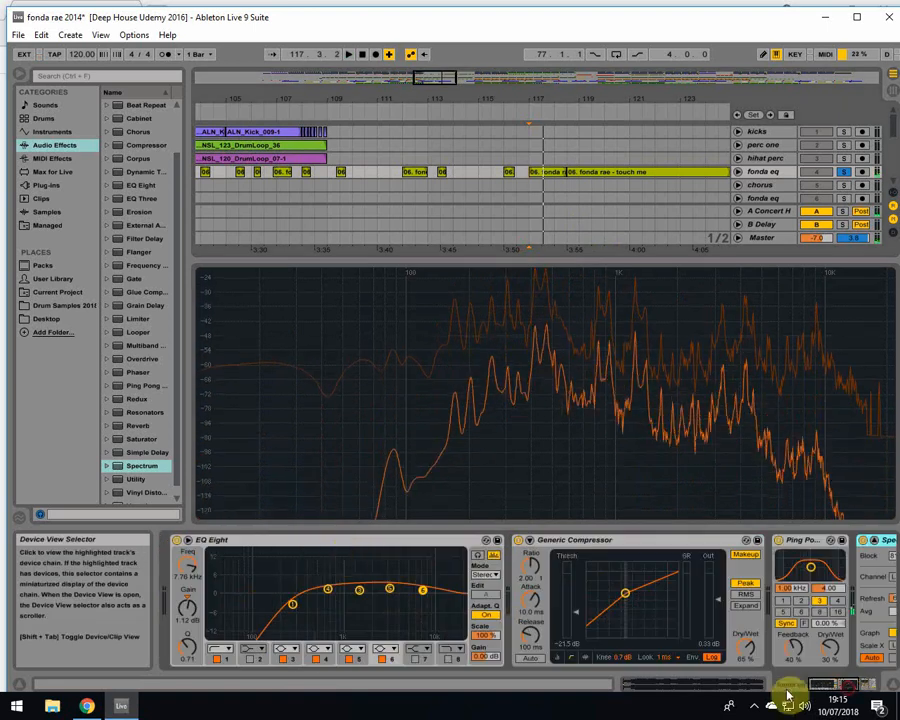
click(176, 541)
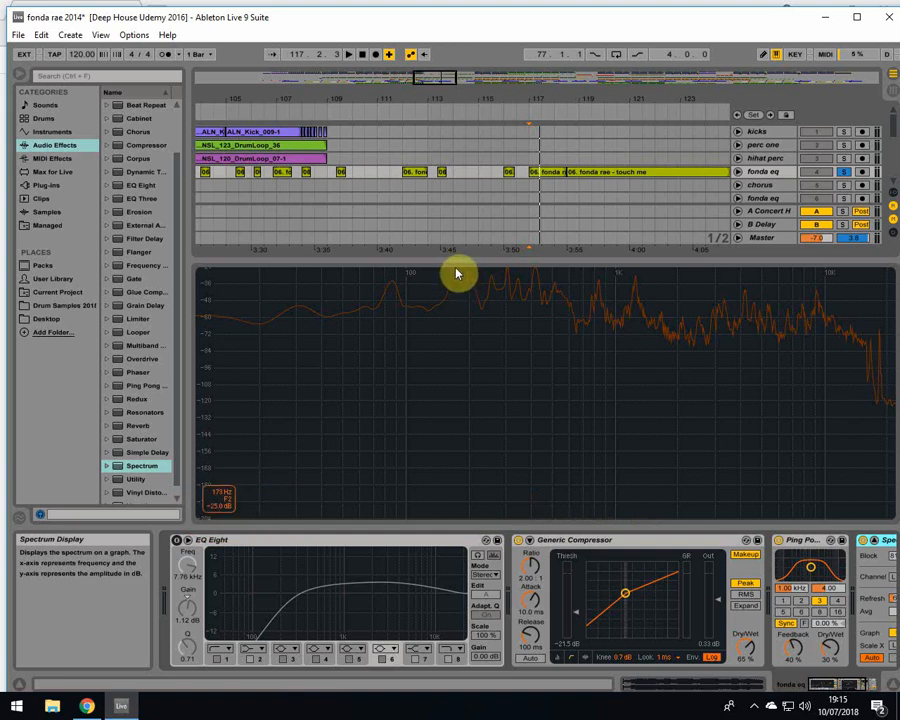
Shrink the Spectrum display to reveal the lower tracks and play the arrangement with the vocal unsoloed
drag(490, 262, 510, 439)
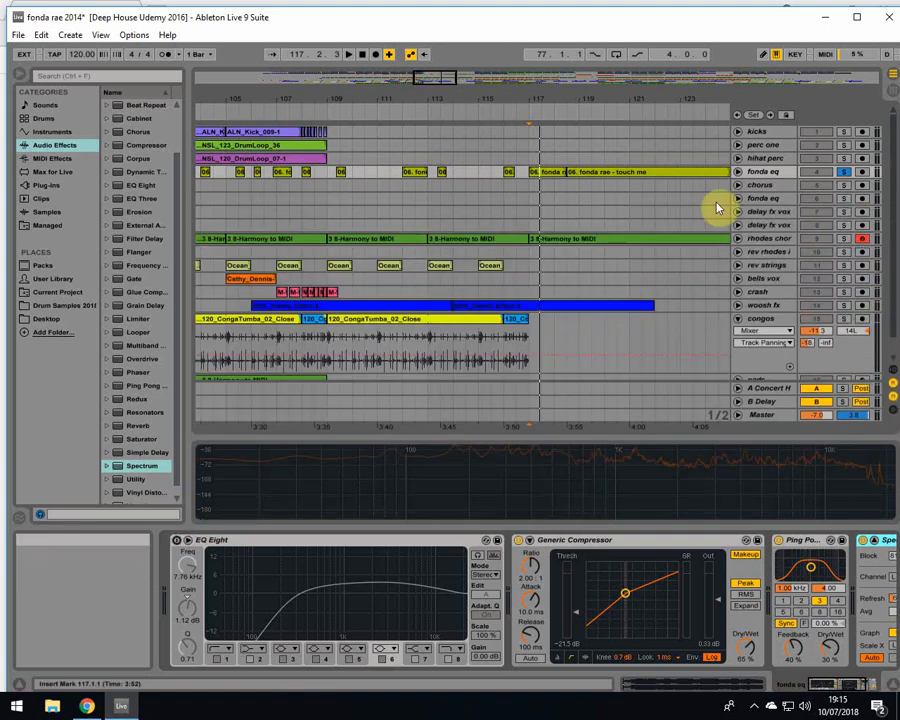
click(842, 241)
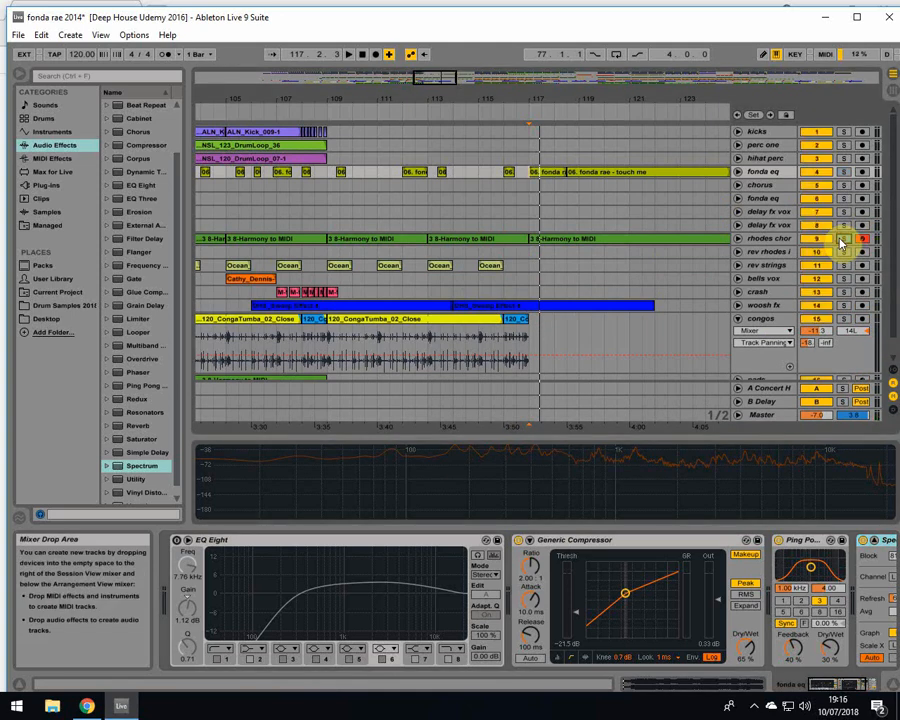
key(space)
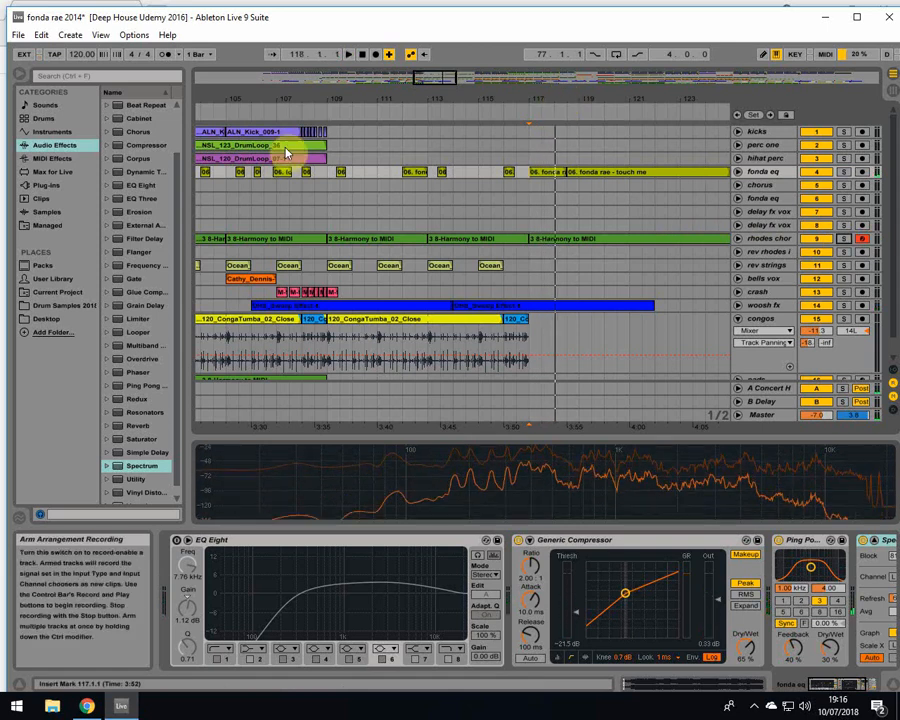
Play the full mix from bar 61 and remove the Spectrum analyser from the fonda eq track
drag(372, 104, 343, 106)
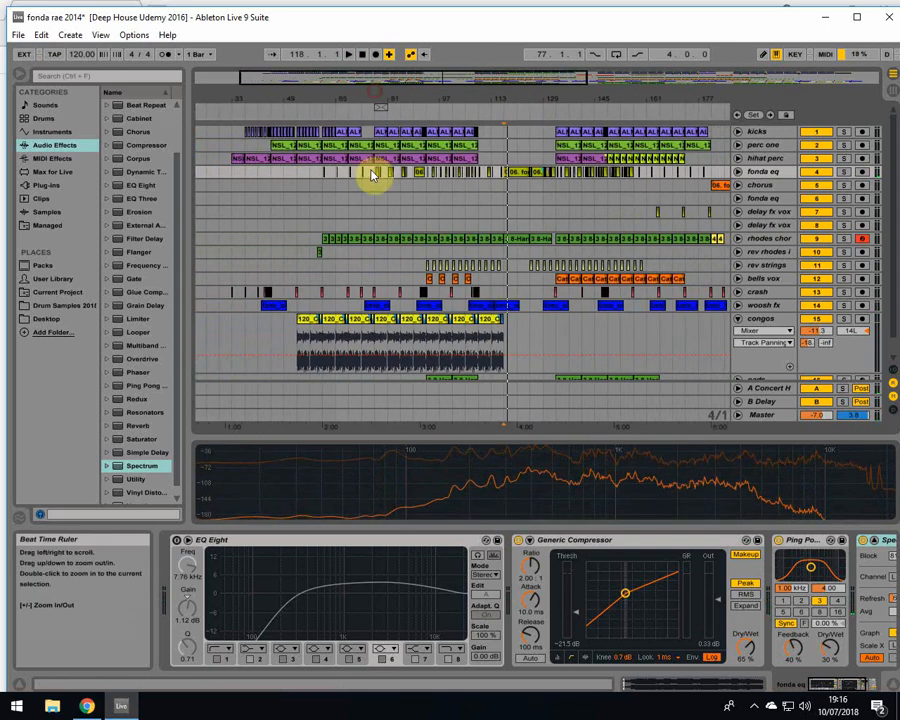
click(321, 176)
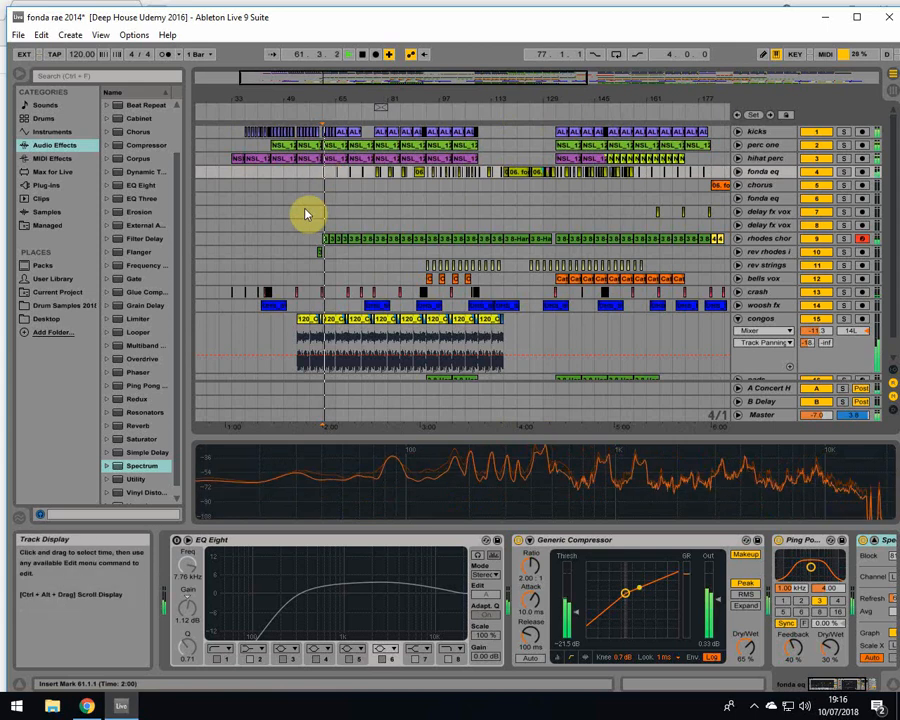
right_click(878, 540)
click(800, 386)
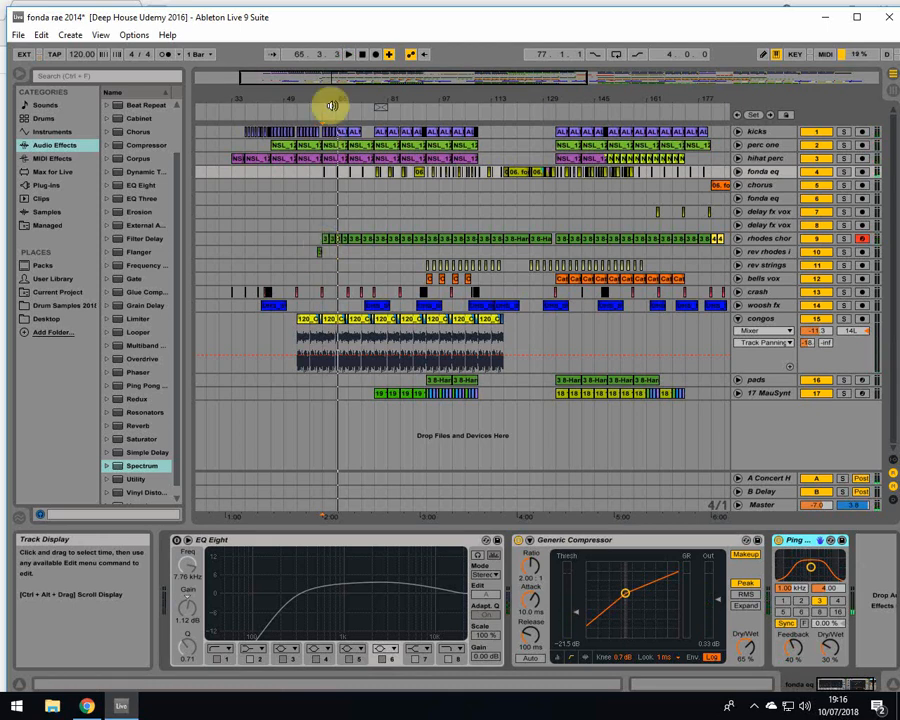
Solo the fonda eq track, play from the vocal clip at bar 65 and switch its EQ Eight back on
drag(330, 104, 362, 190)
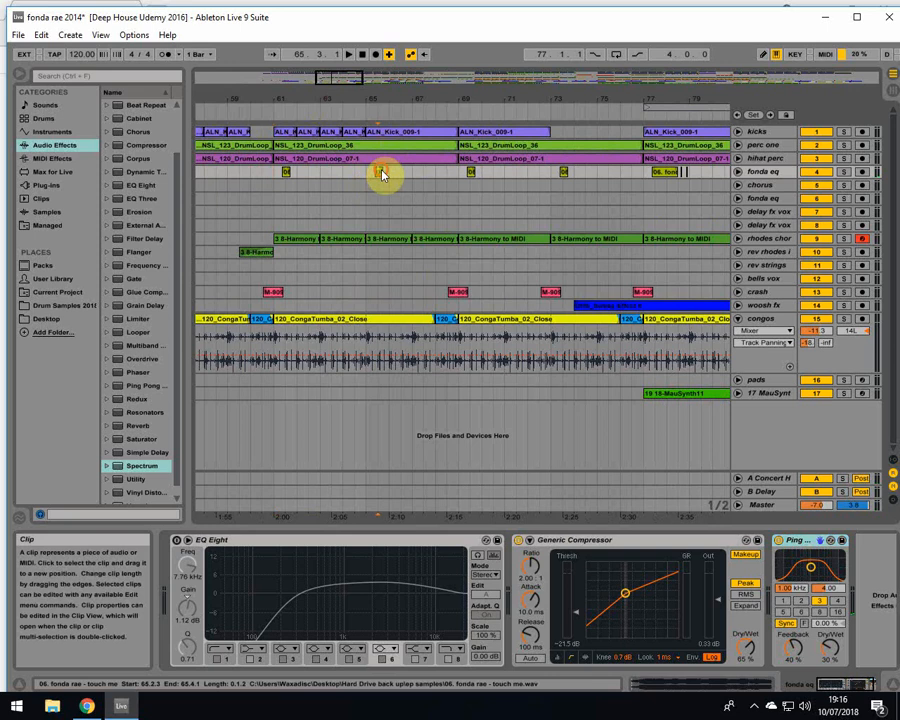
click(841, 172)
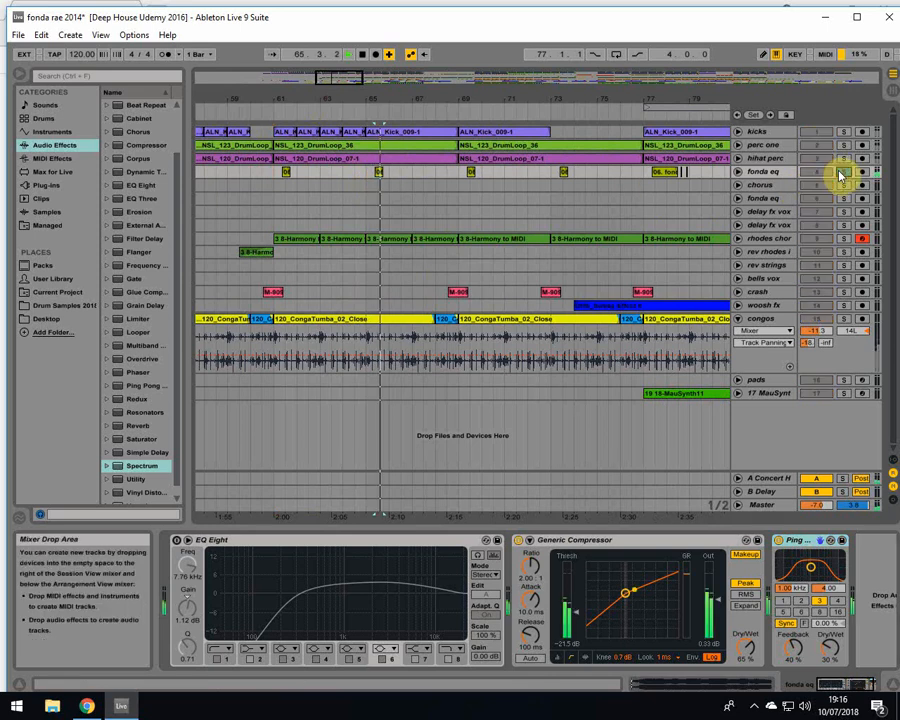
click(178, 540)
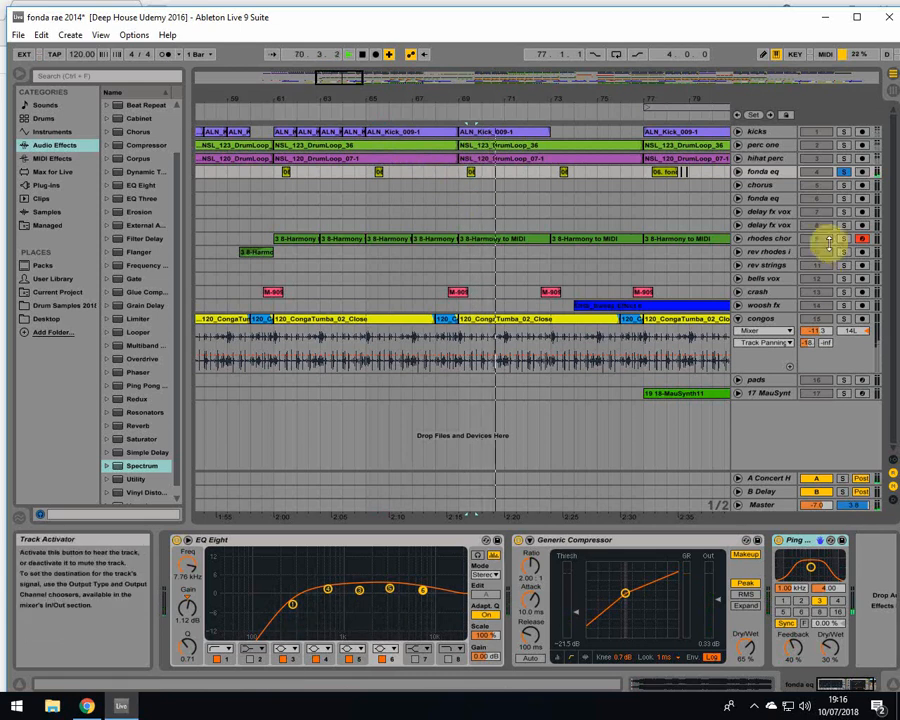
Solo the rhodes chords track together with the vocal and play both from bar 77
click(777, 241)
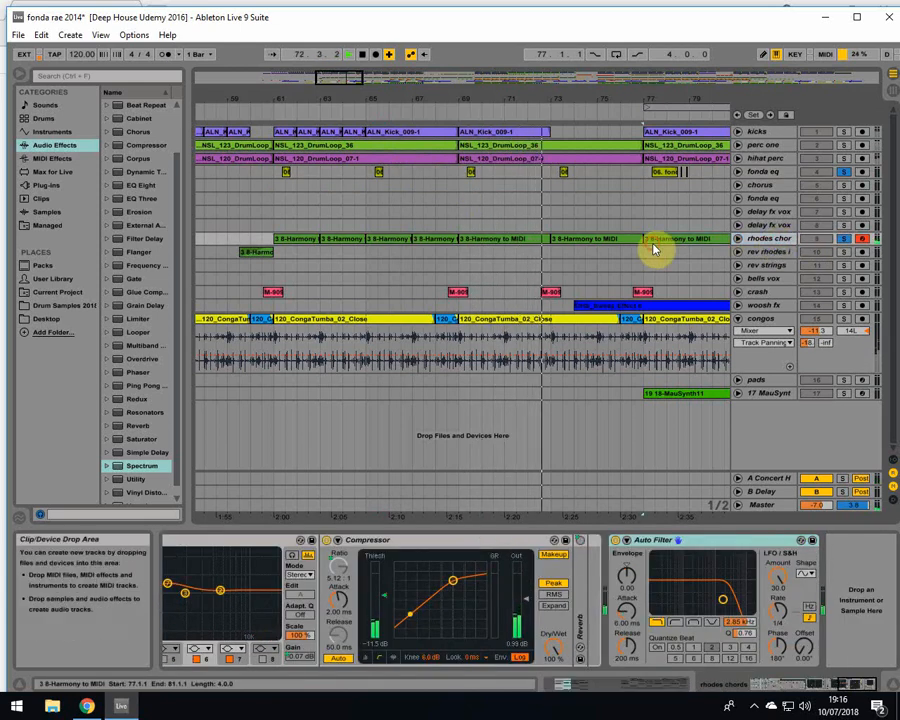
mouse_move(848, 690)
mouse_down()
mouse_move(764, 686)
mouse_move(836, 686)
mouse_up()
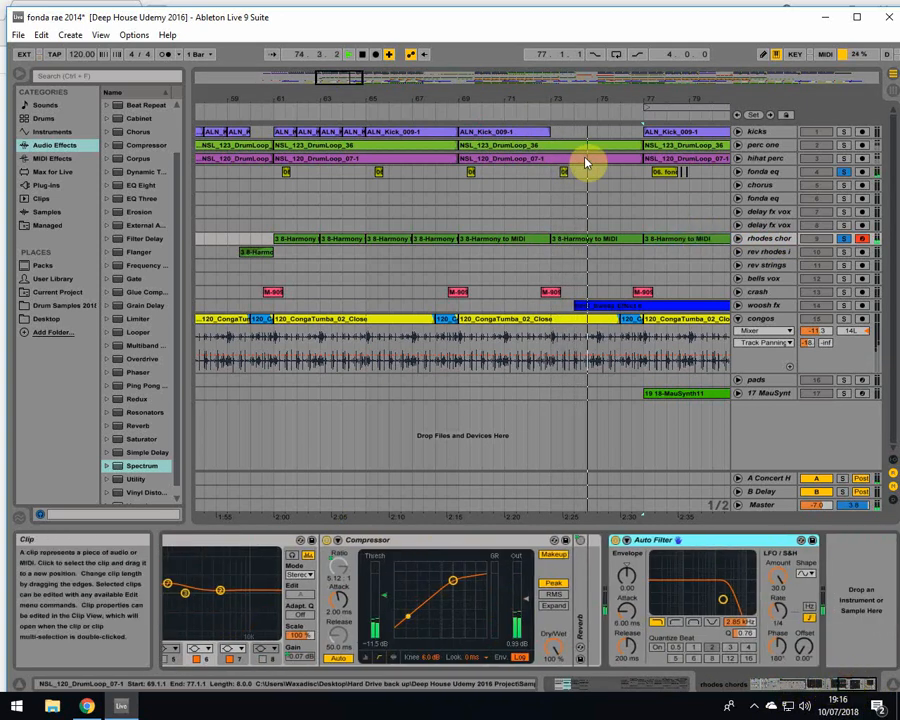
click(602, 161)
click(645, 173)
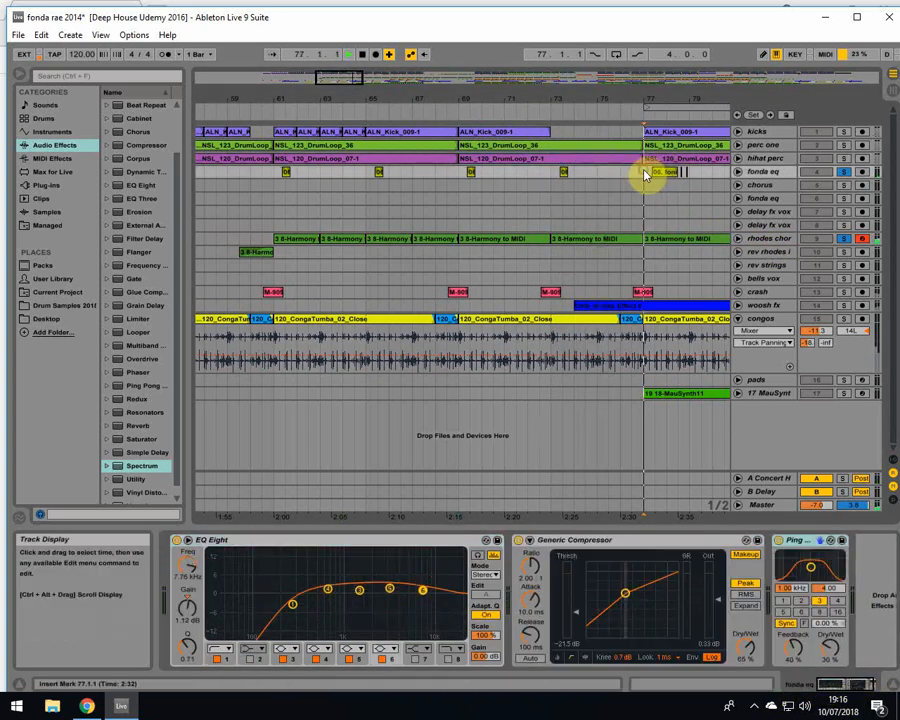
Unfold the fonda eq track and play the end of its vocal phrase from bar 78
click(739, 173)
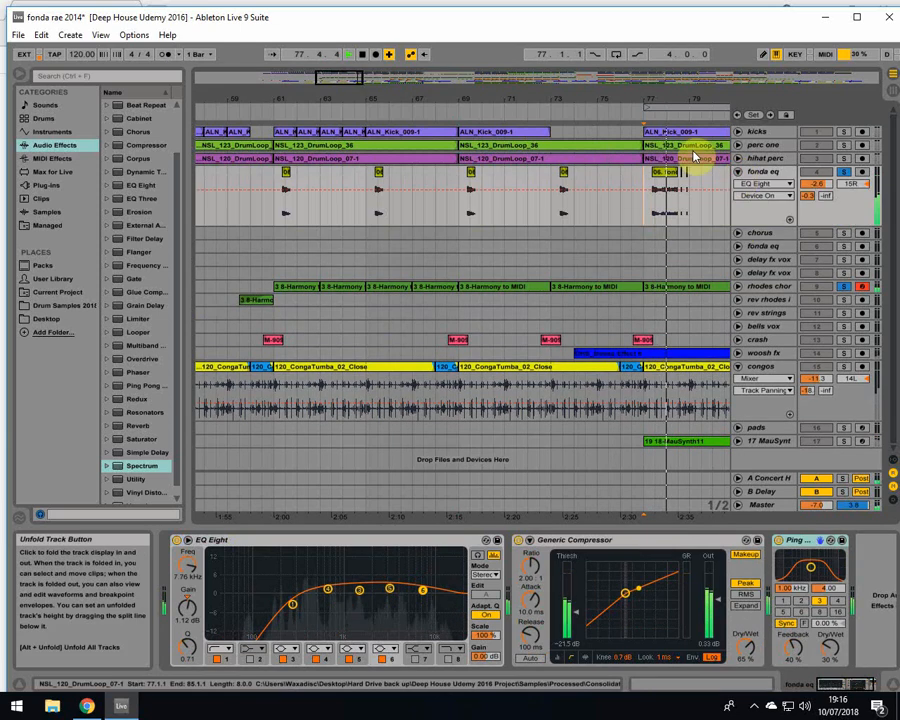
drag(697, 98, 672, 124)
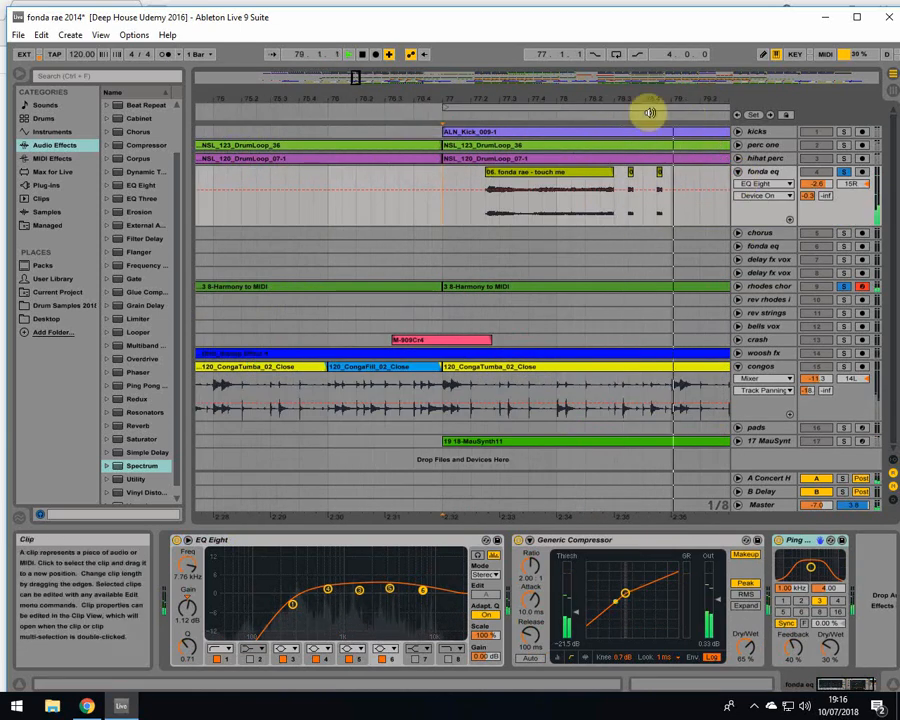
click(618, 180)
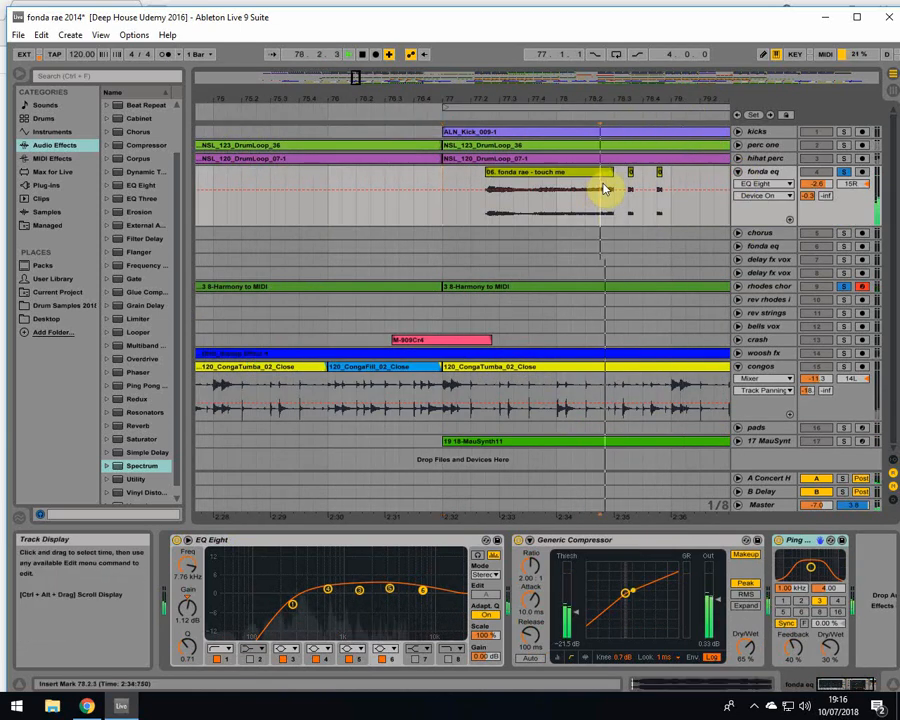
drag(609, 102, 590, 148)
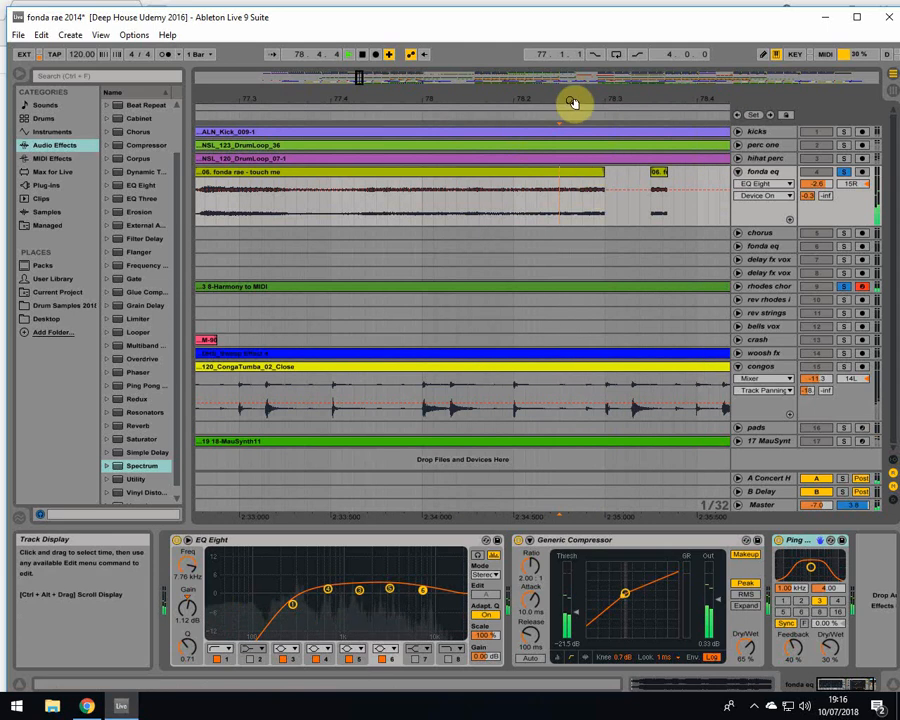
drag(572, 102, 542, 36)
Clear the solos to play the full arrangement from the first vocal clip at bar 61, and fold the congos track
click(844, 173)
key(space)
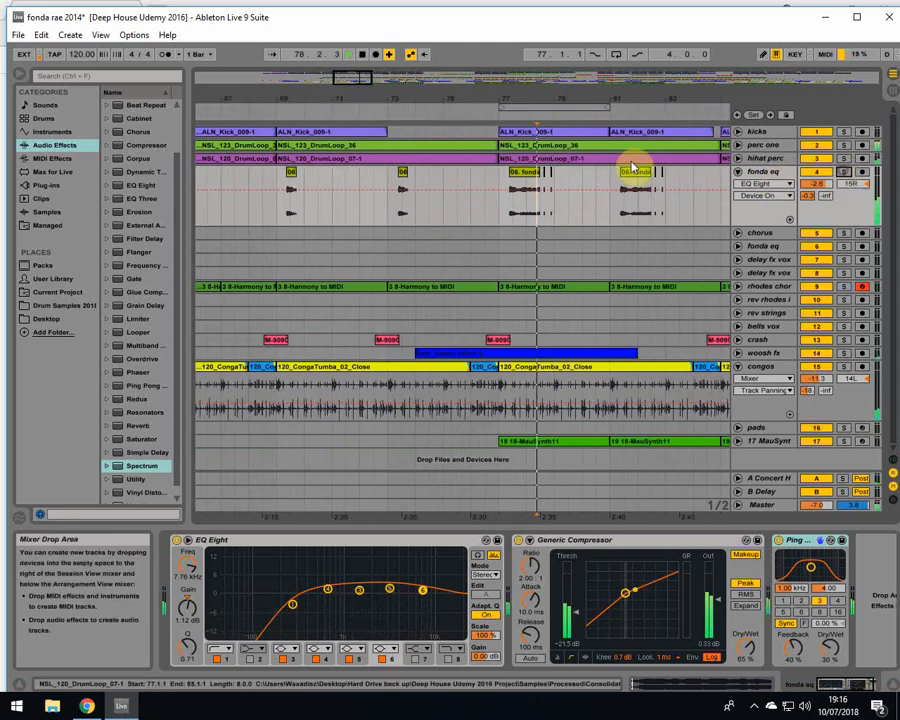
drag(517, 99, 377, 24)
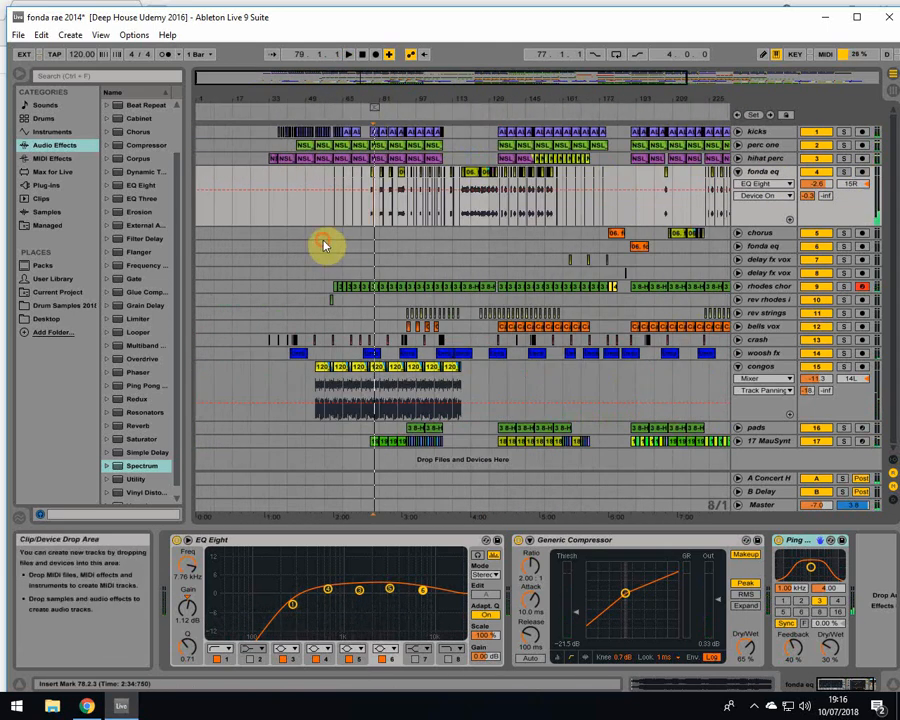
click(325, 245)
drag(337, 90, 321, 195)
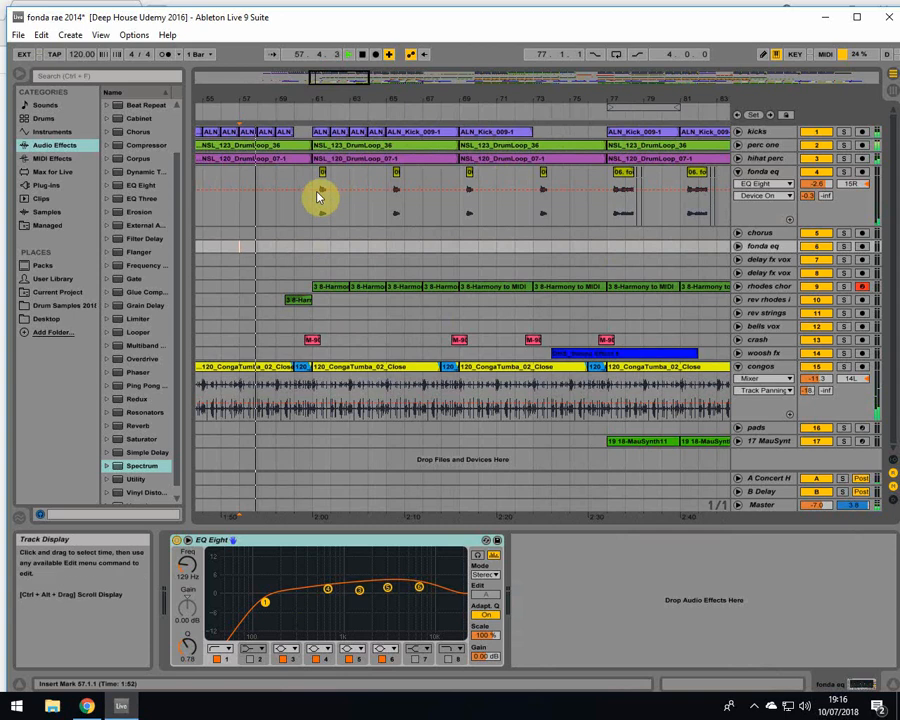
click(313, 181)
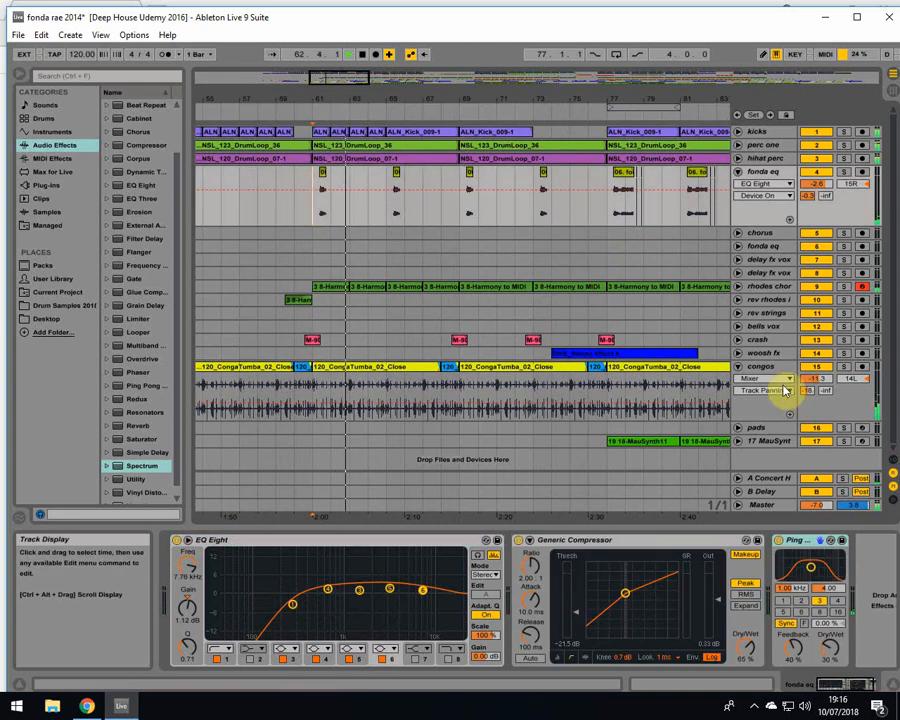
click(737, 367)
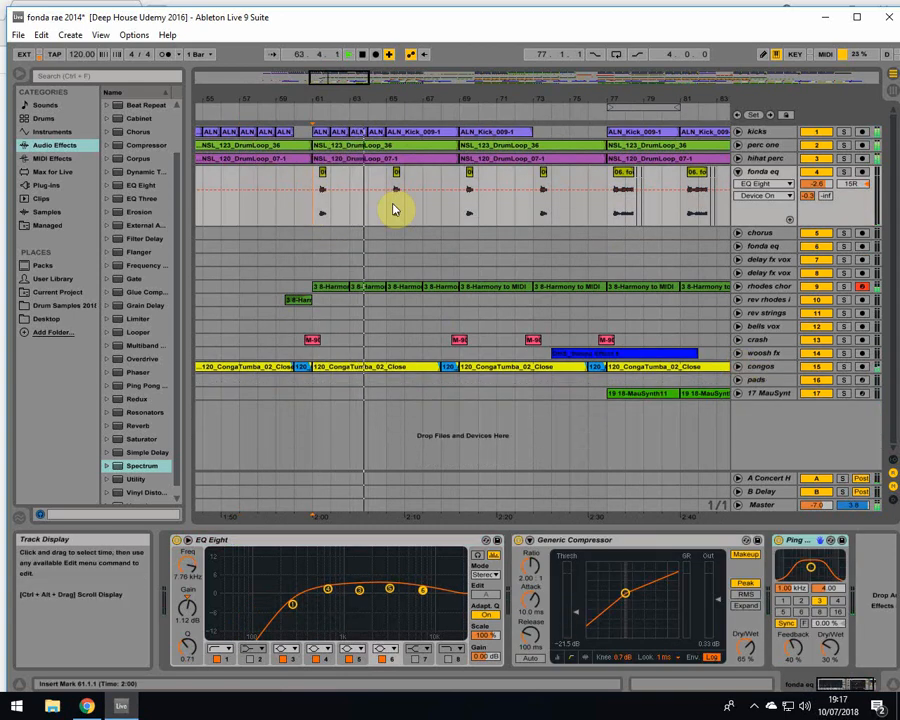
Audition the woosh fx track in solo from bar 75 and unsolo it
click(522, 134)
key(space)
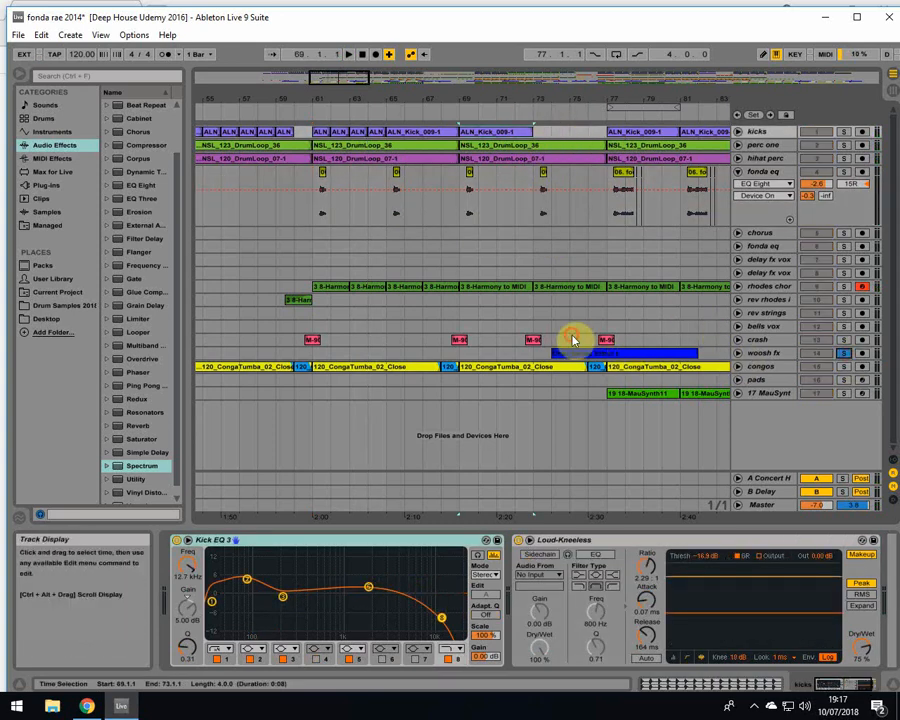
click(573, 341)
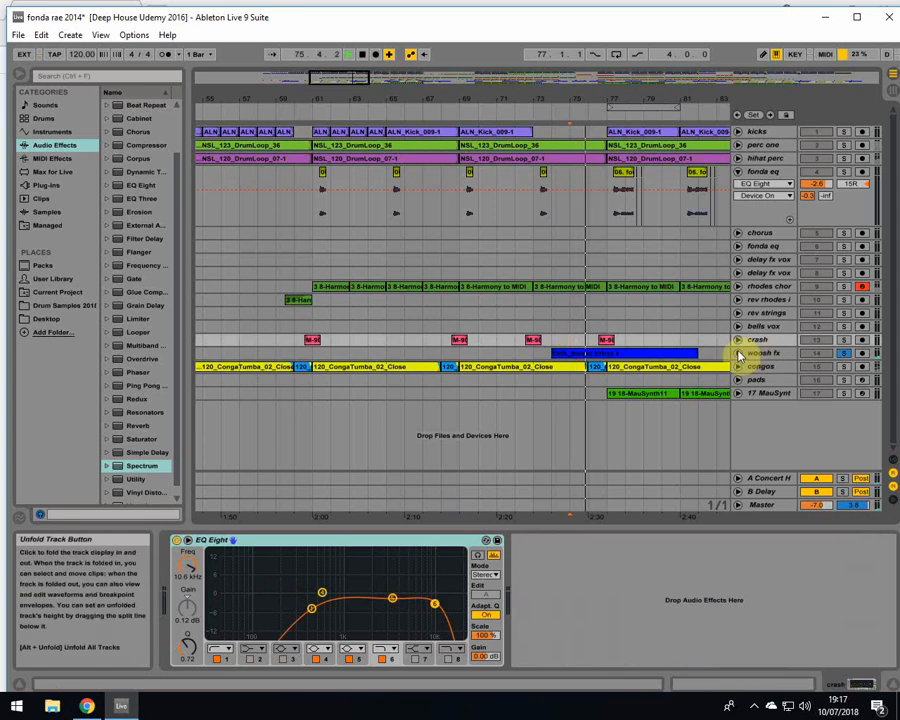
key(space)
click(845, 354)
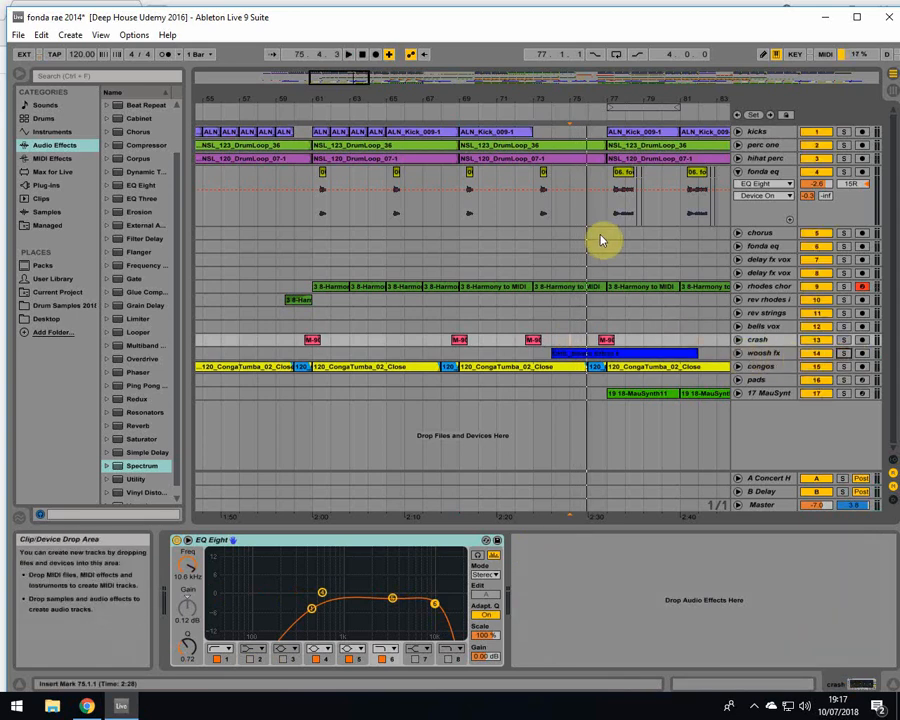
Play the full arrangement from bar 76 and fold the fonda eq track
click(585, 205)
key(space)
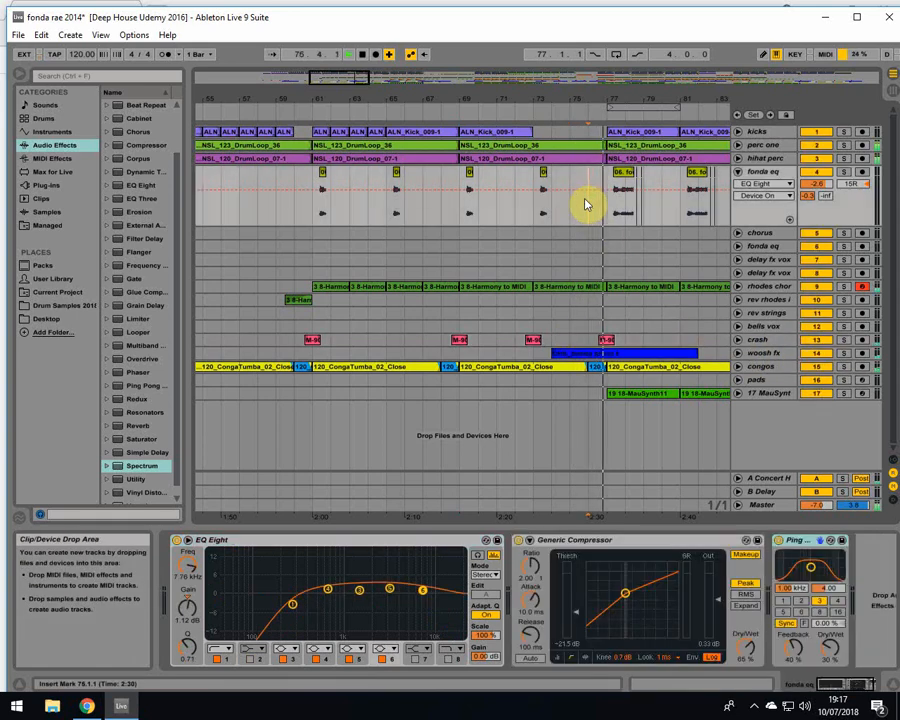
drag(594, 96, 472, 91)
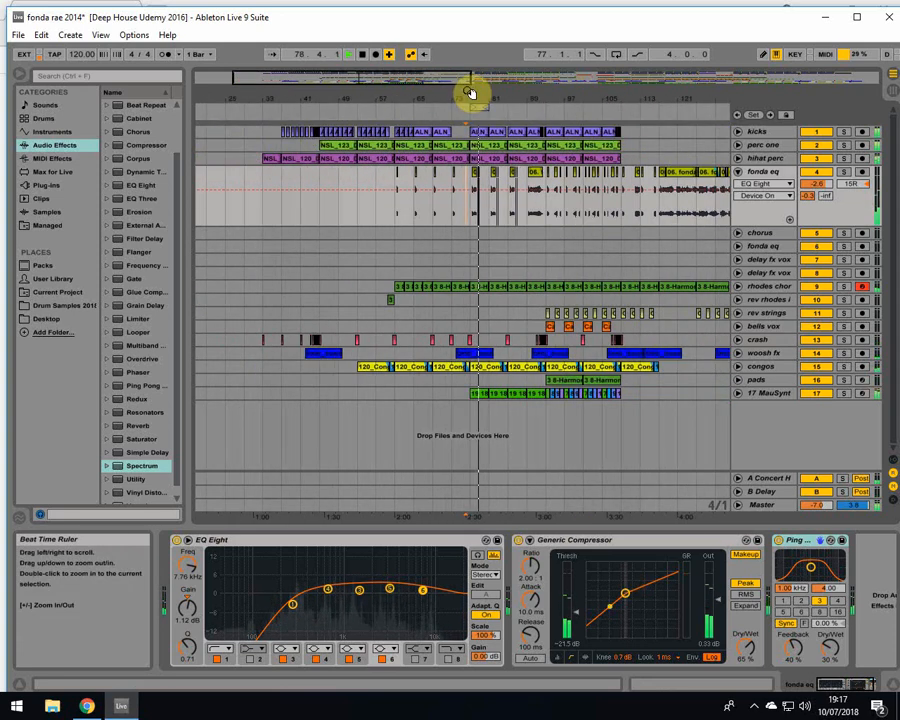
drag(483, 98, 566, 130)
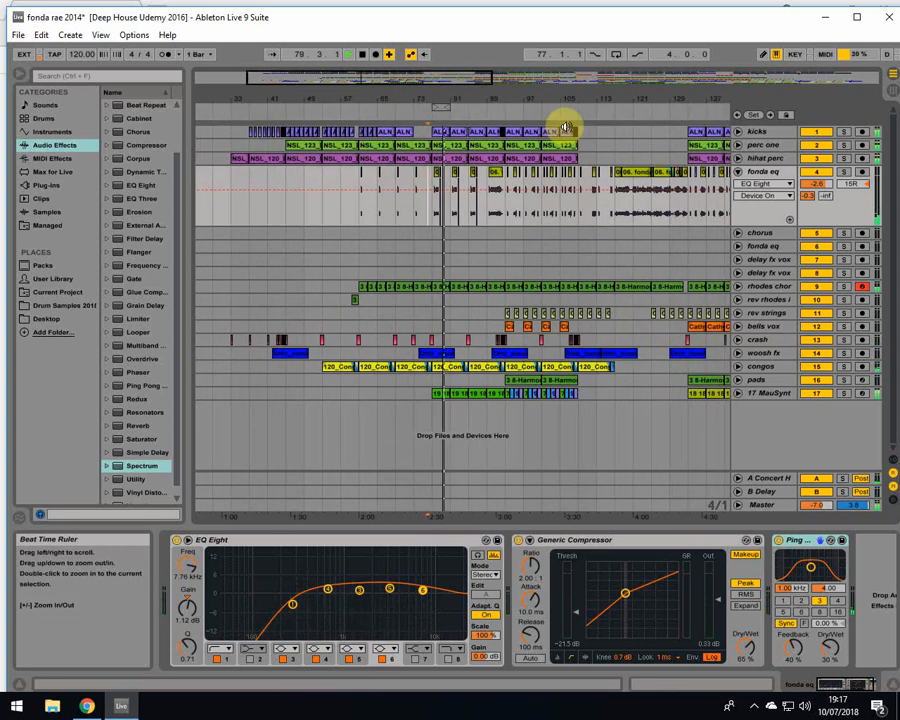
click(738, 171)
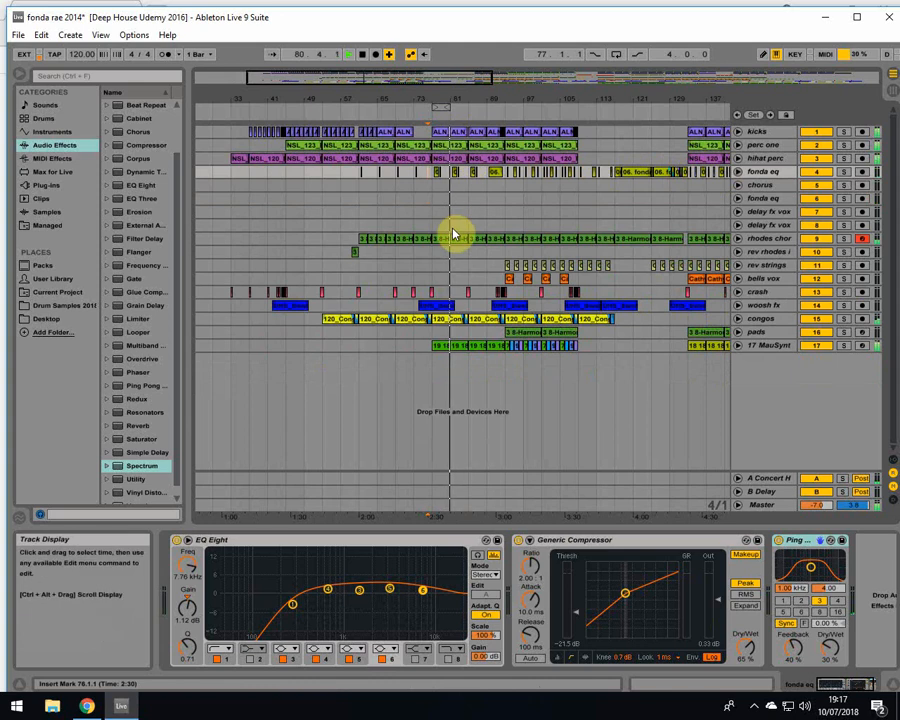
Unfold the rhodes chords track and open its MIDI clip at bar 81 in an enlarged note editor
click(737, 238)
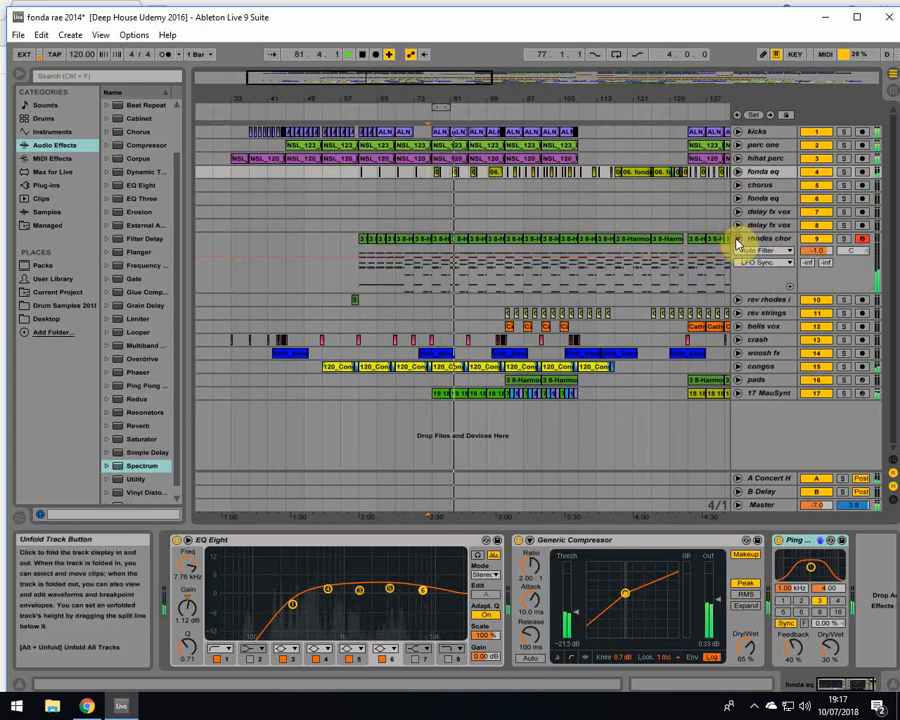
double_click(456, 238)
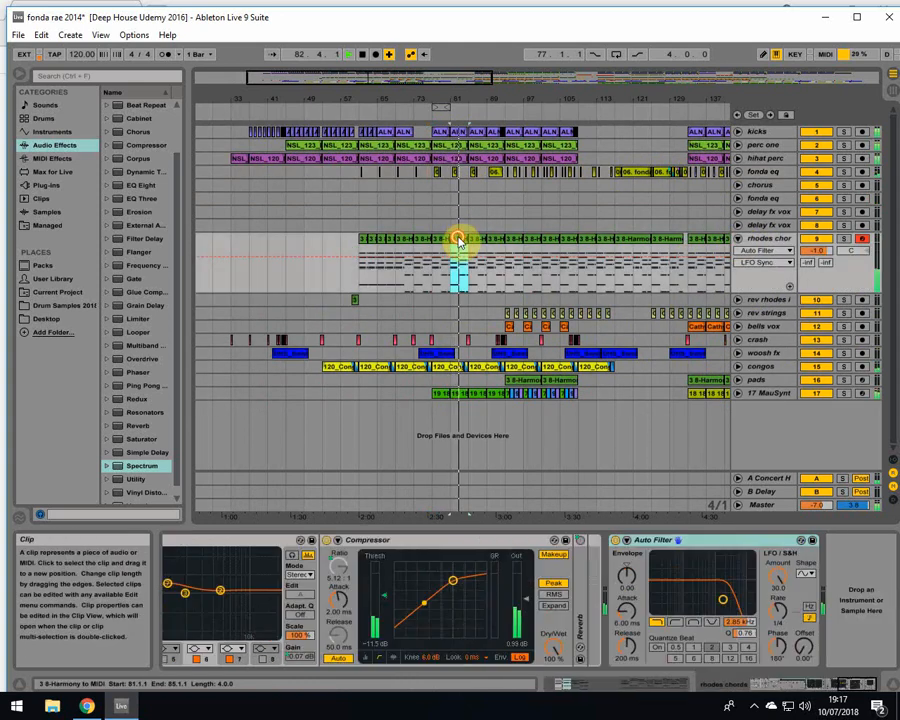
drag(465, 529, 545, 291)
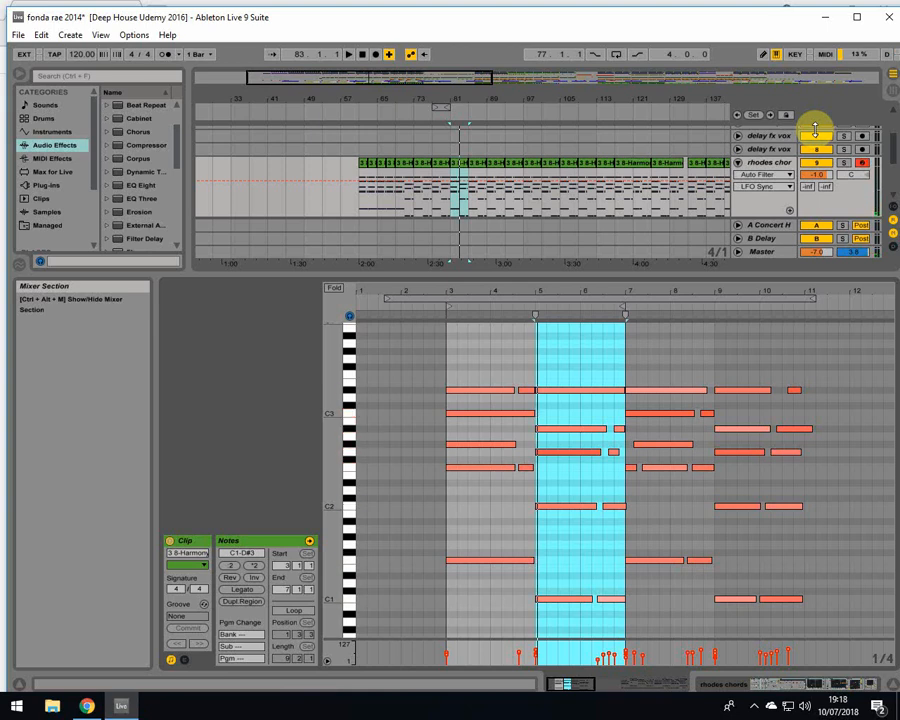
Play from the first MauSynth clip at bar 77, examine its bass notes in an enlarged note editor, and close the editor
drag(626, 272, 518, 418)
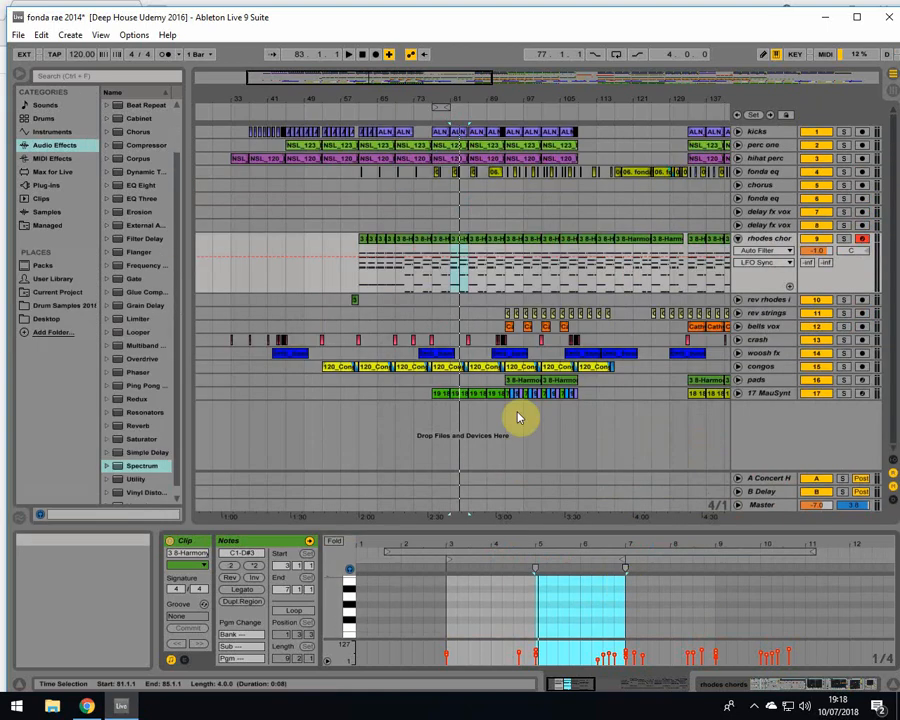
click(428, 392)
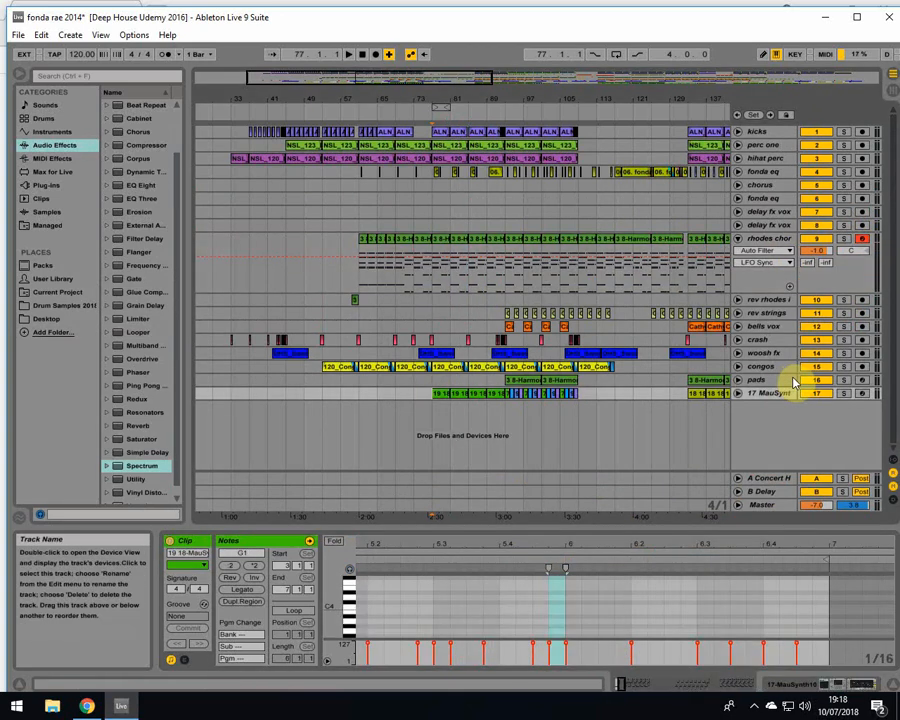
click(447, 396)
key(space)
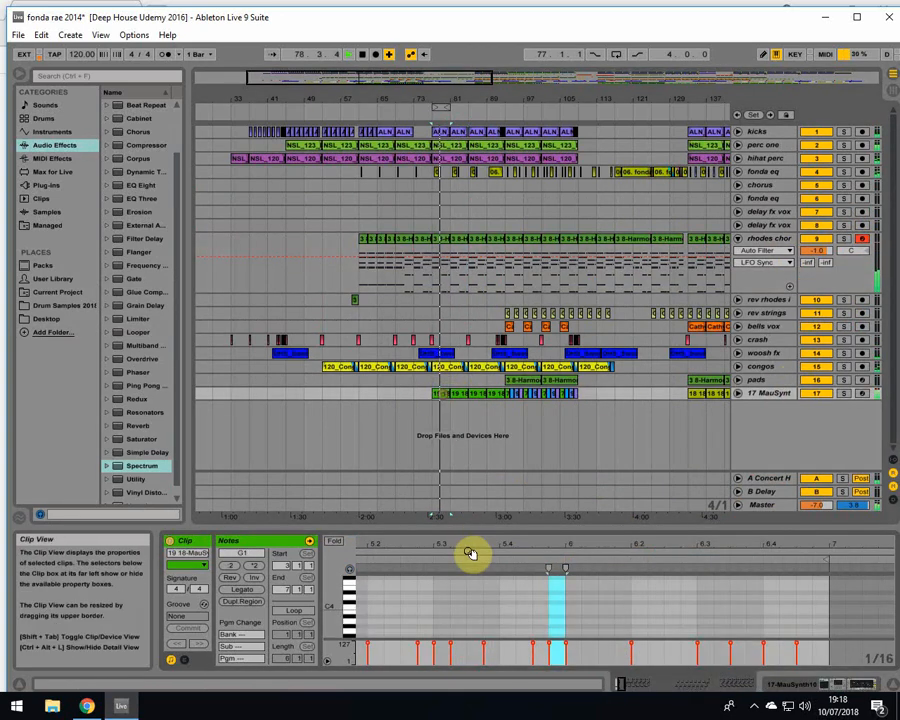
drag(474, 526, 508, 203)
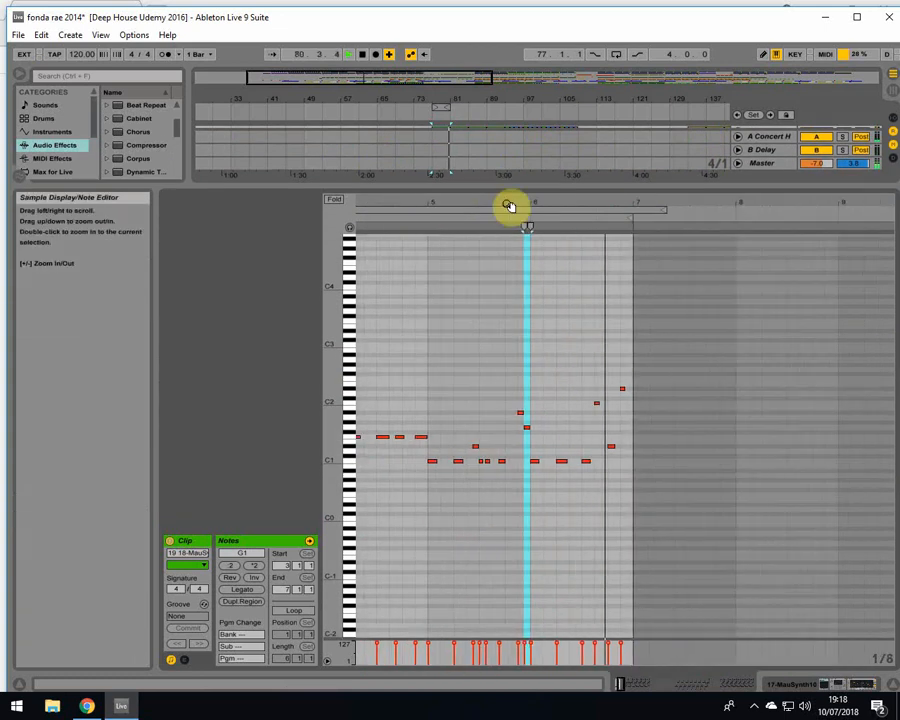
click(893, 679)
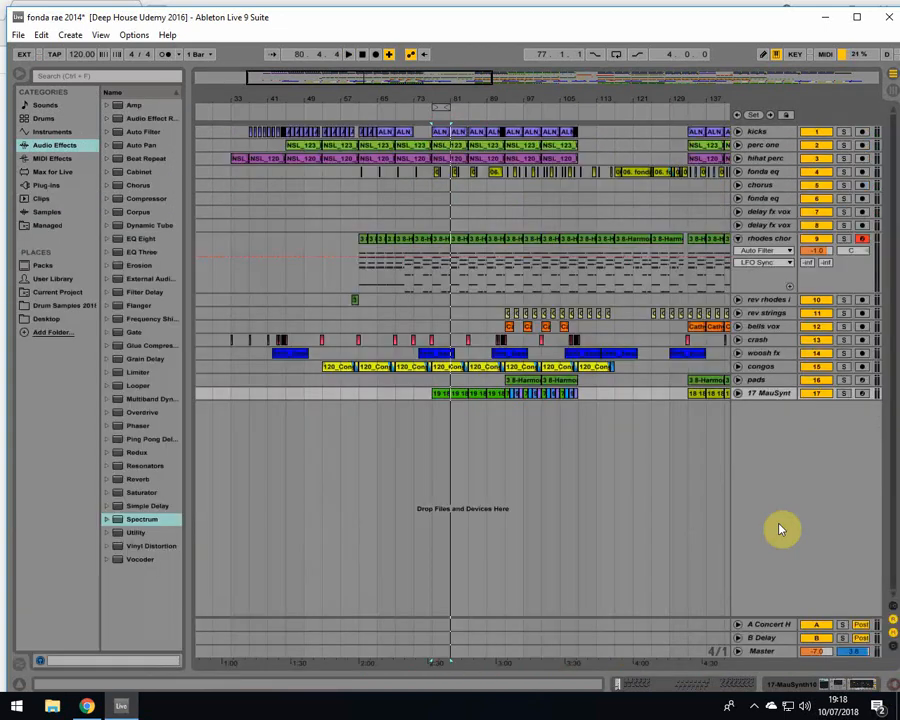
Show the rhodes chords track's device chain from the clip at bar 85 and examine its Old School Roads instrument
click(472, 238)
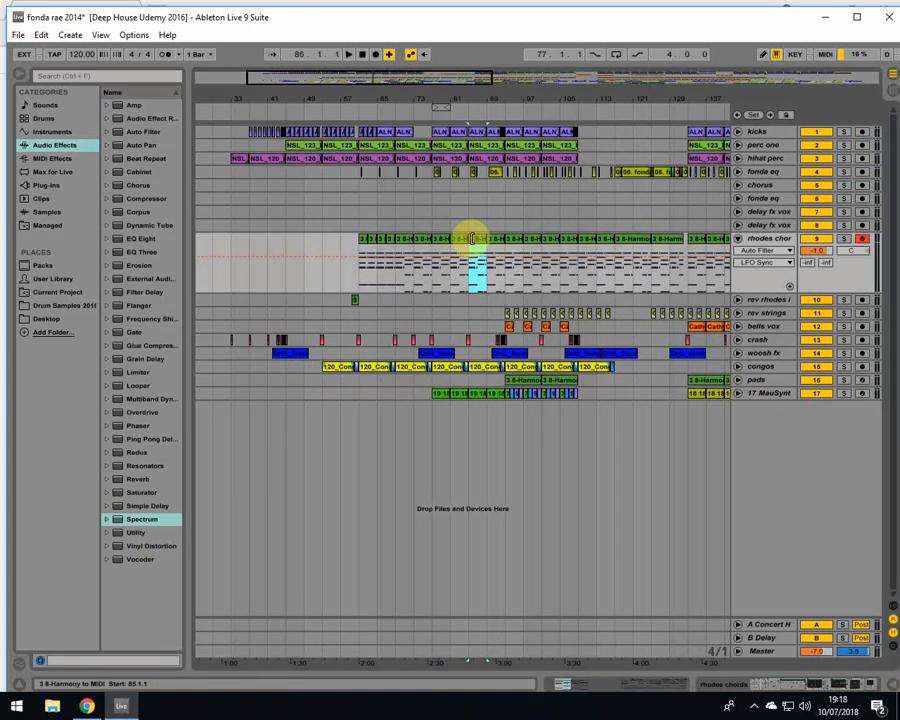
click(840, 683)
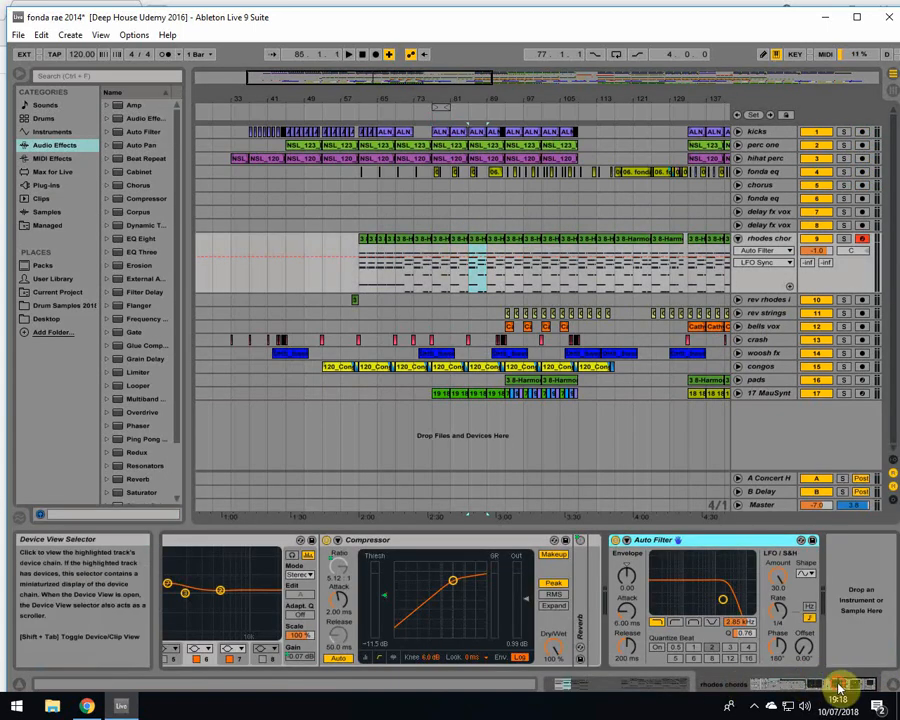
drag(838, 692, 758, 697)
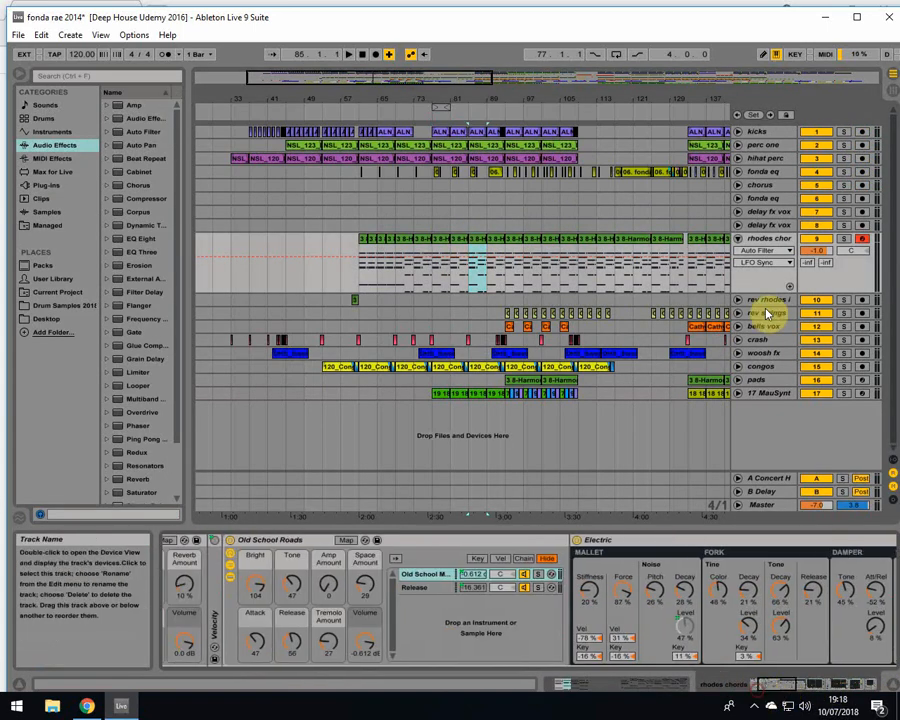
Inspect the Chameleon preset in the MauSynth10 plug-in window of track 17, close the window, and disarm the track
click(768, 394)
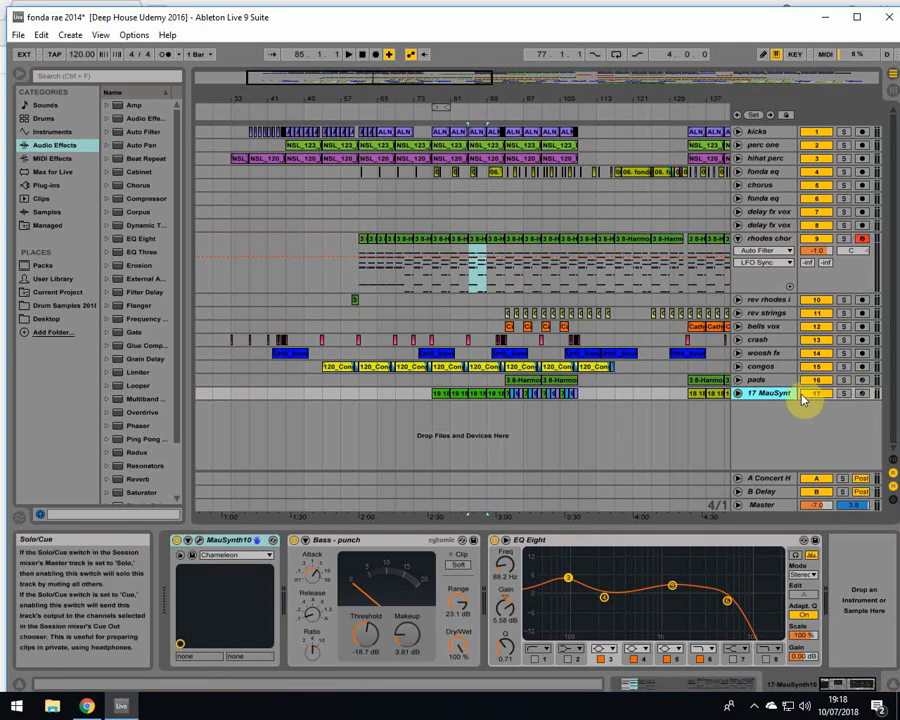
click(198, 552)
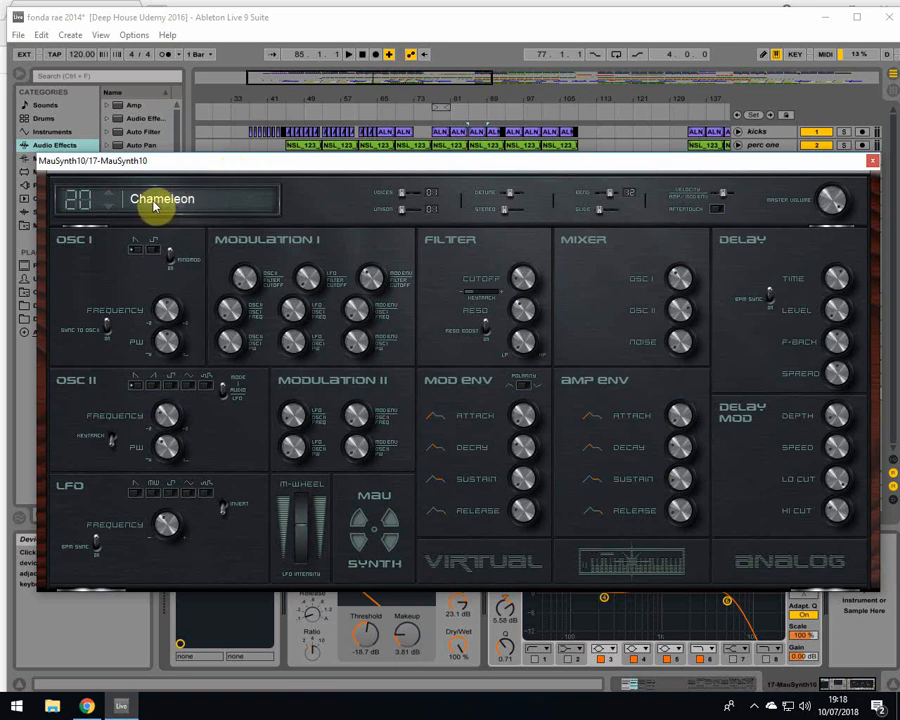
drag(735, 166, 679, 162)
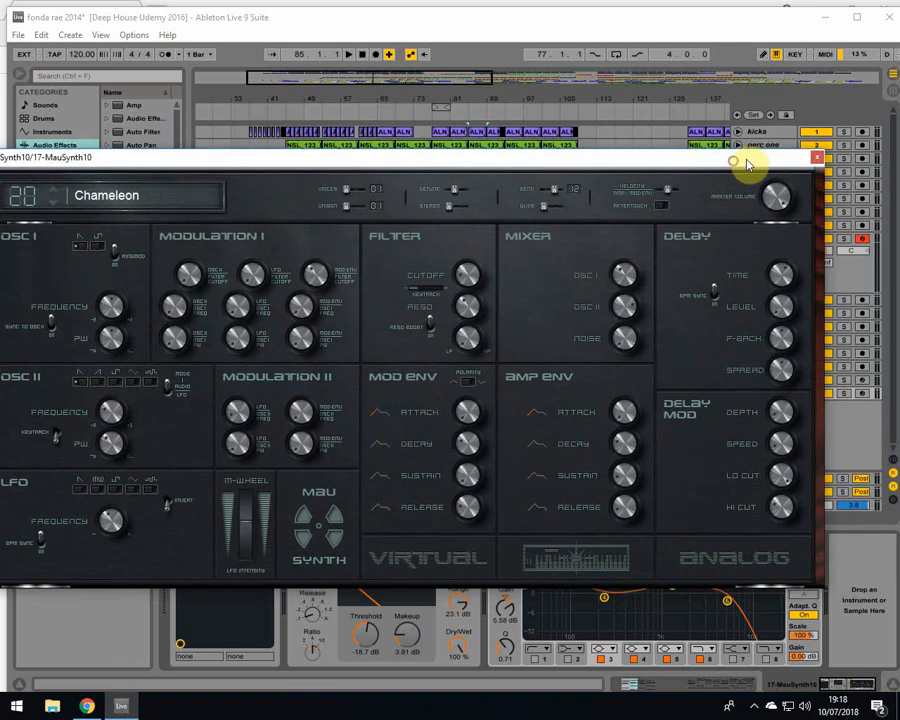
click(815, 160)
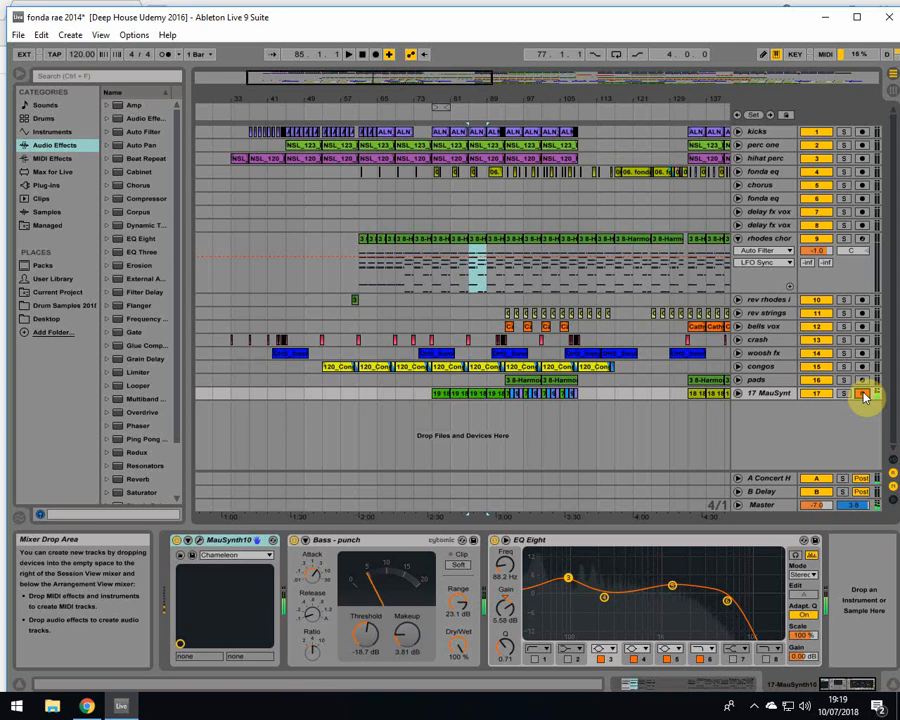
click(864, 396)
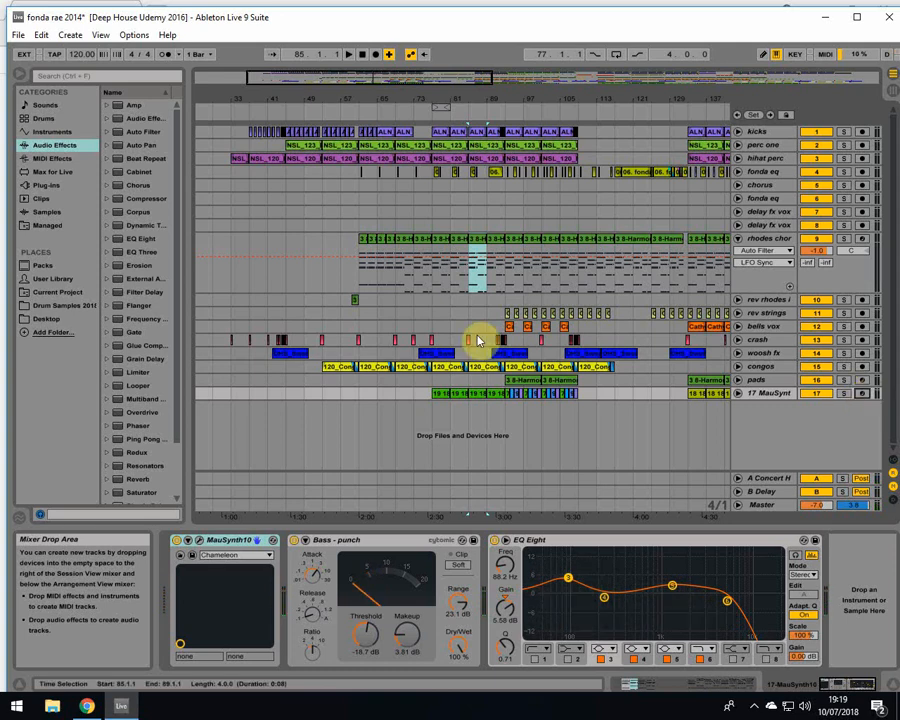
Play the full arrangement from bar 85 and from the first rev strings clip at bar 93
key(space)
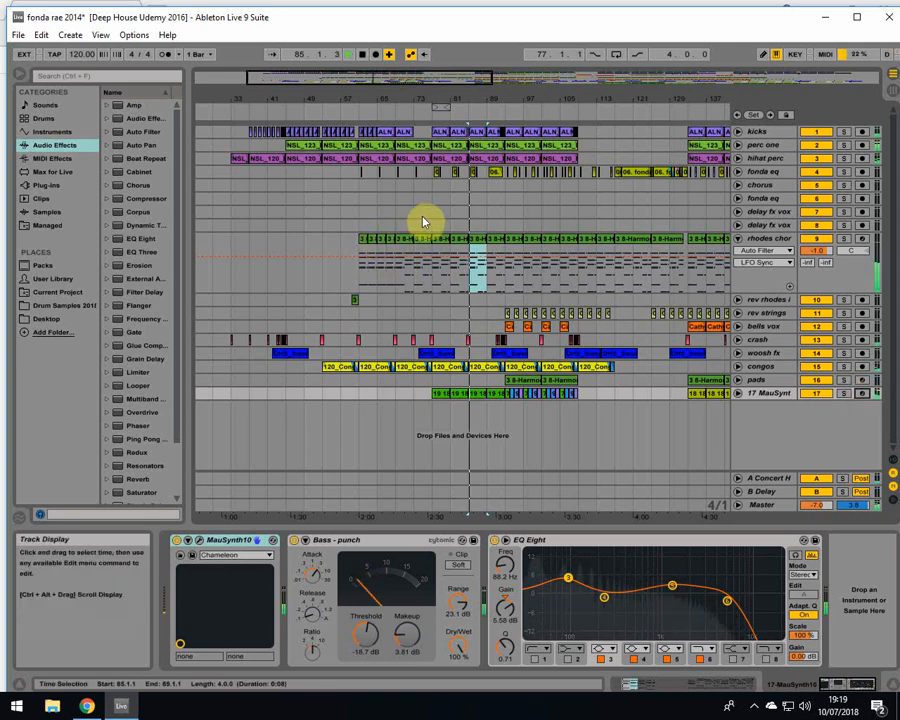
click(469, 300)
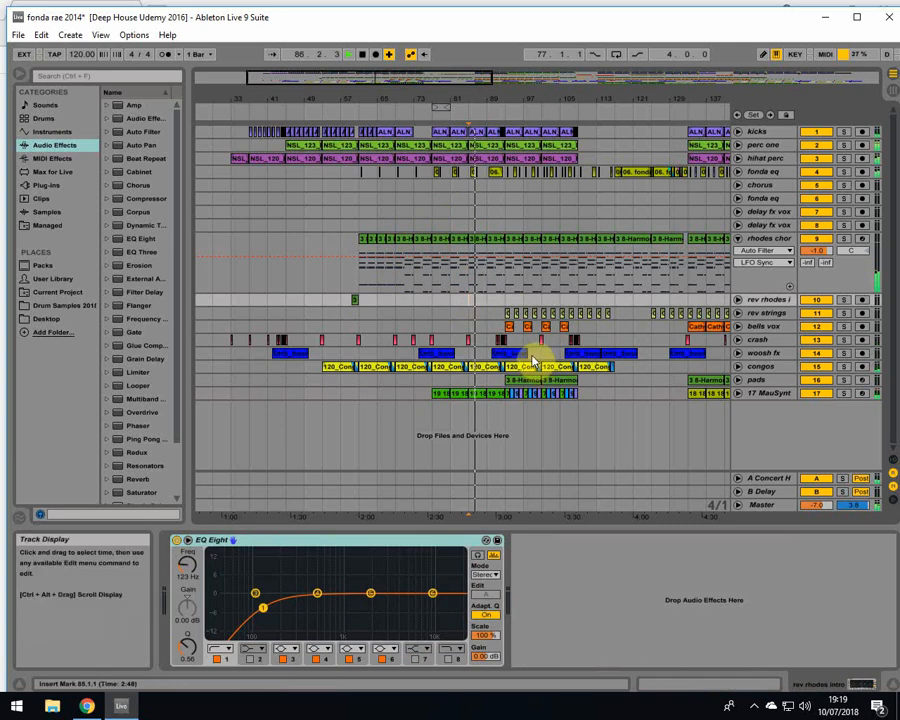
click(505, 313)
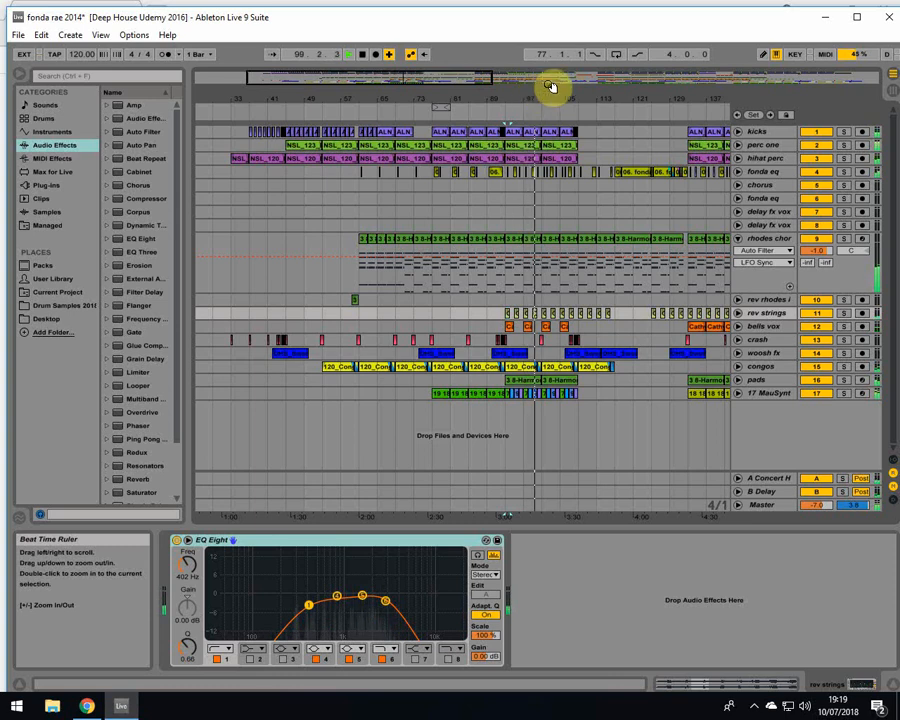
Play the arrangement from bar 101 with the fonda eq track unfolded to follow the vocal chops, and fold the track
drag(550, 88, 522, 178)
click(521, 174)
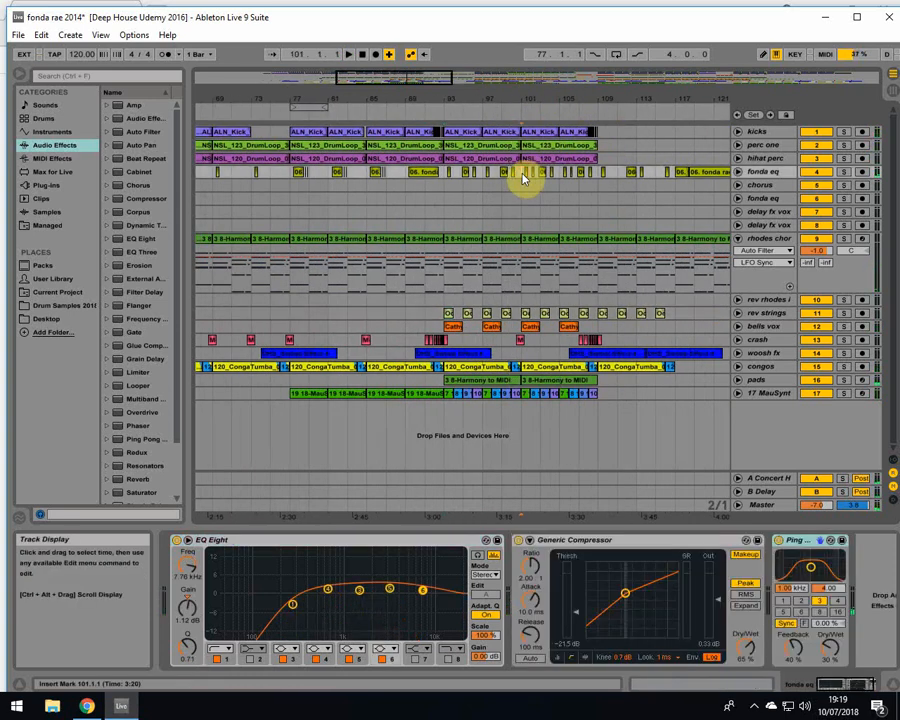
click(738, 173)
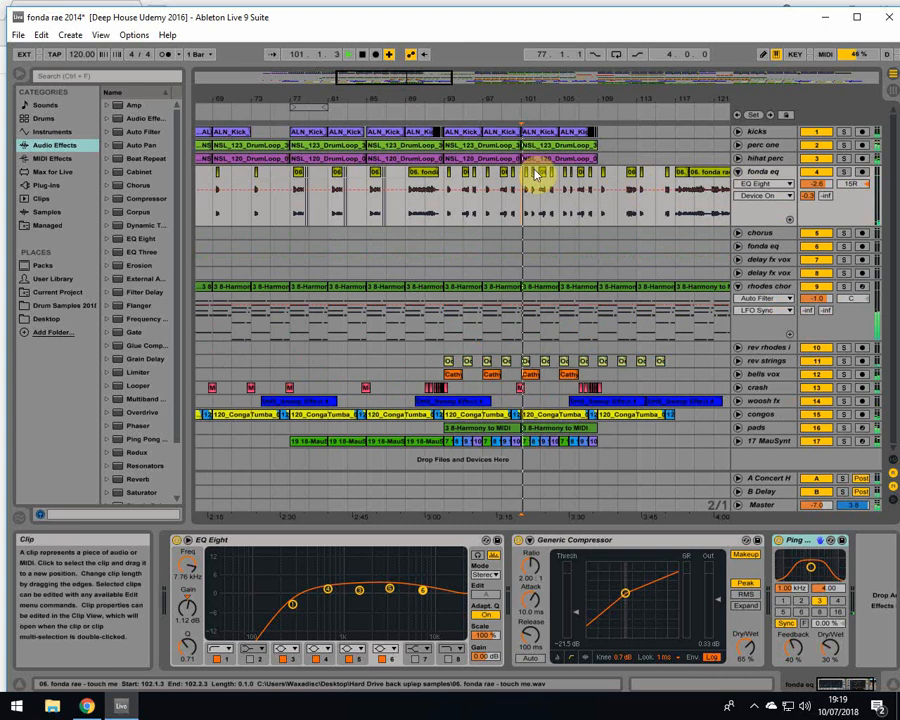
drag(556, 94, 526, 94)
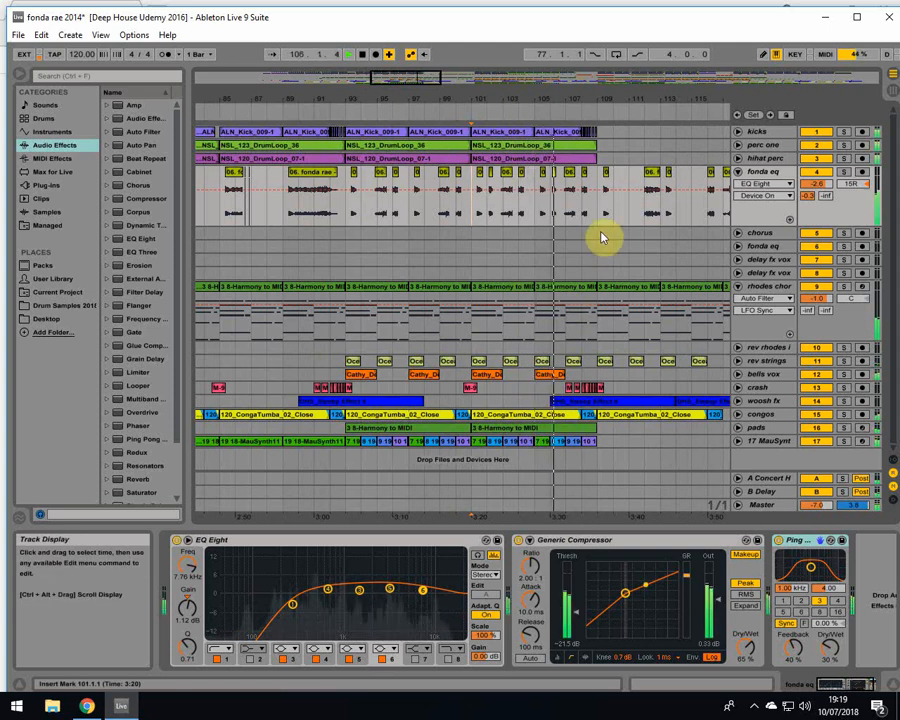
drag(629, 93, 512, 94)
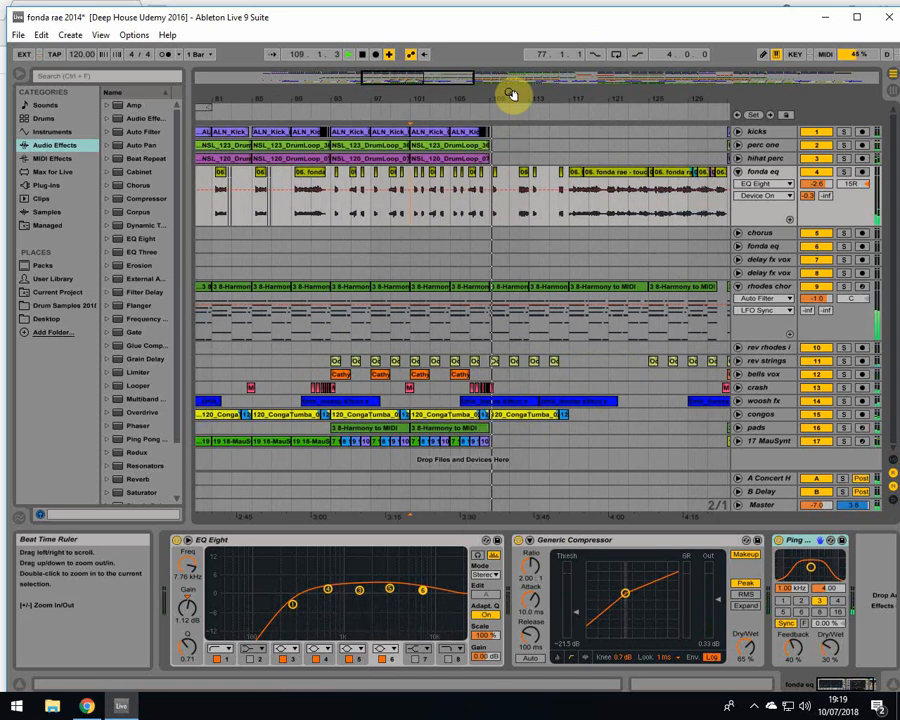
click(738, 175)
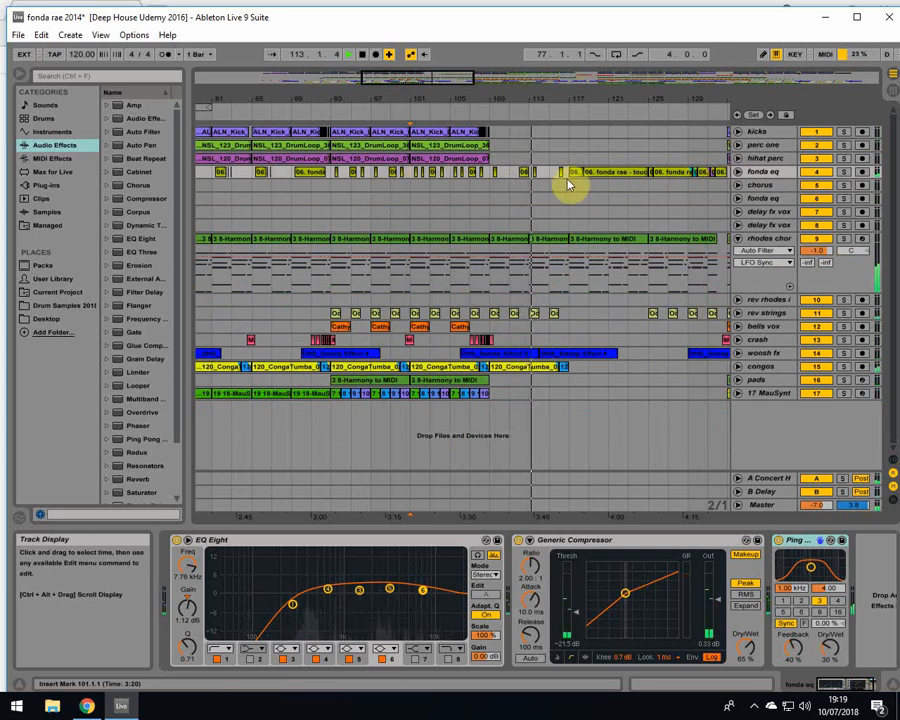
Review the breakdown from bar 117 and select the pads and bells vox clips at bar 133
click(575, 98)
drag(577, 96, 489, 94)
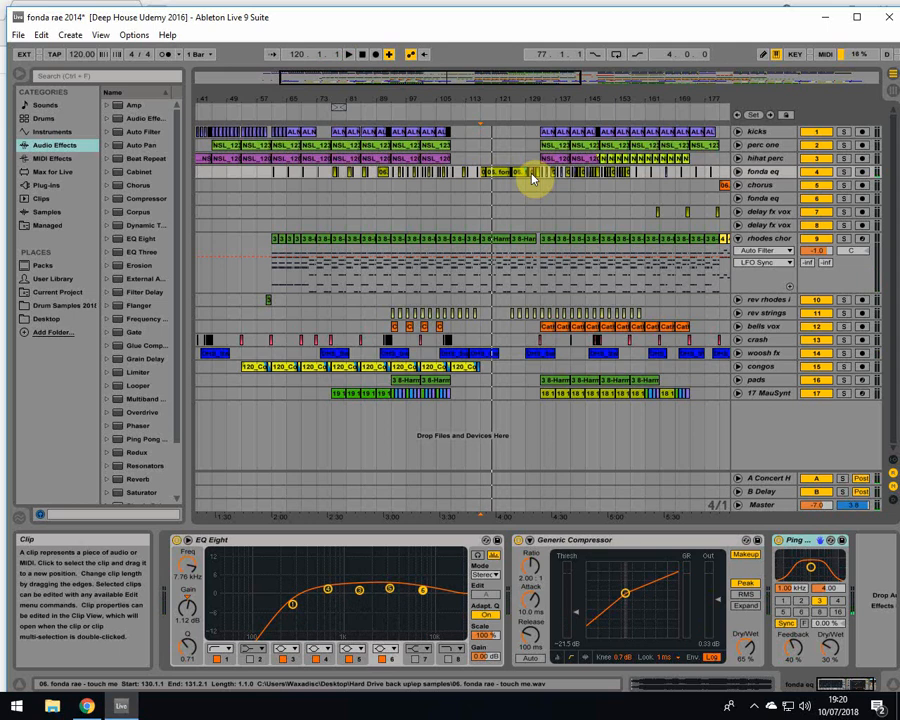
click(532, 187)
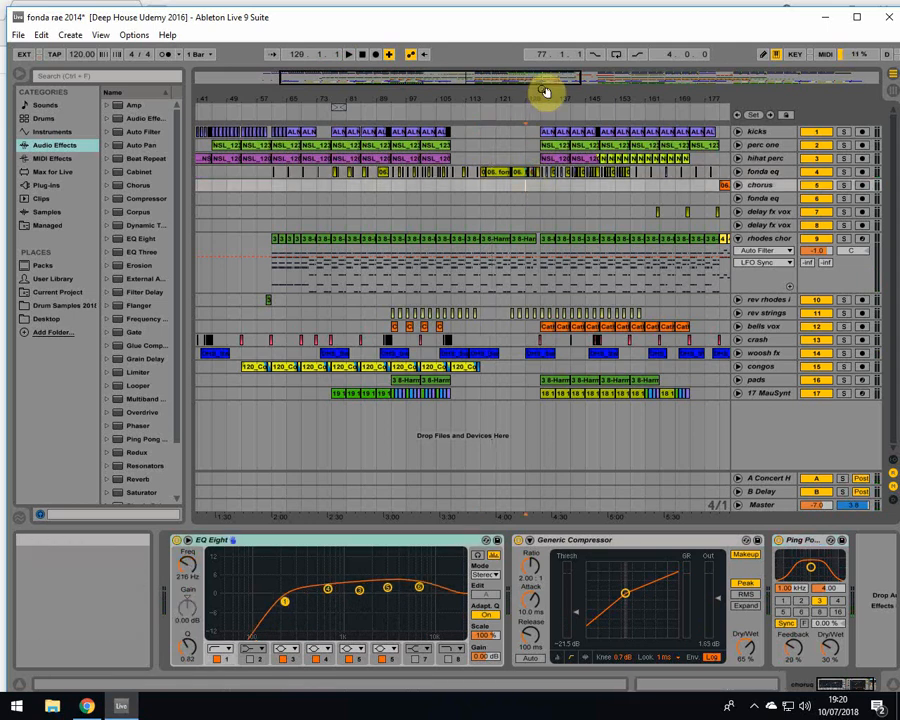
drag(544, 91, 545, 95)
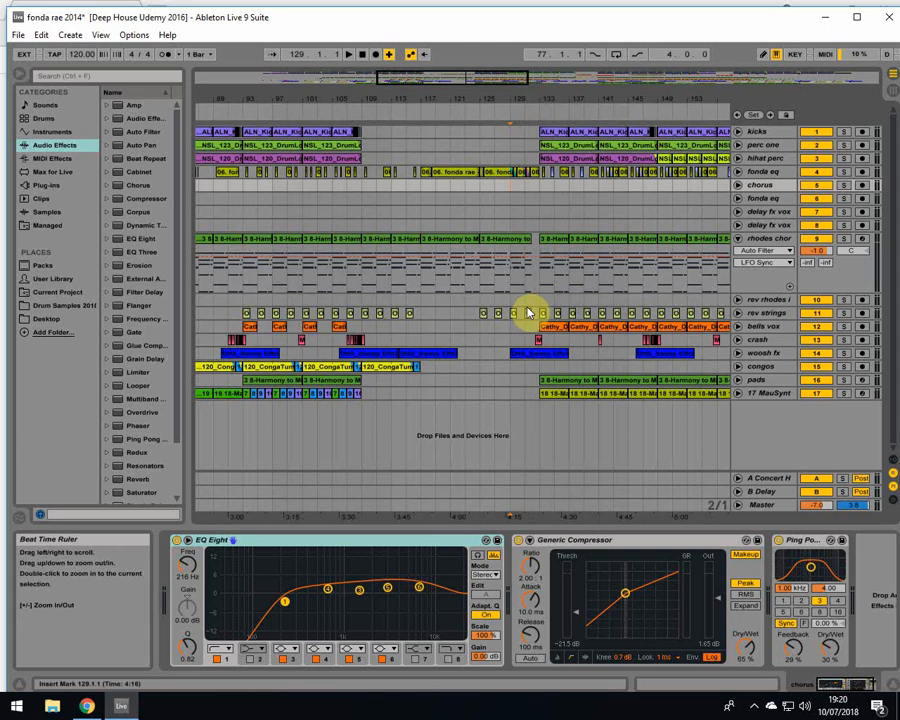
click(580, 381)
click(552, 329)
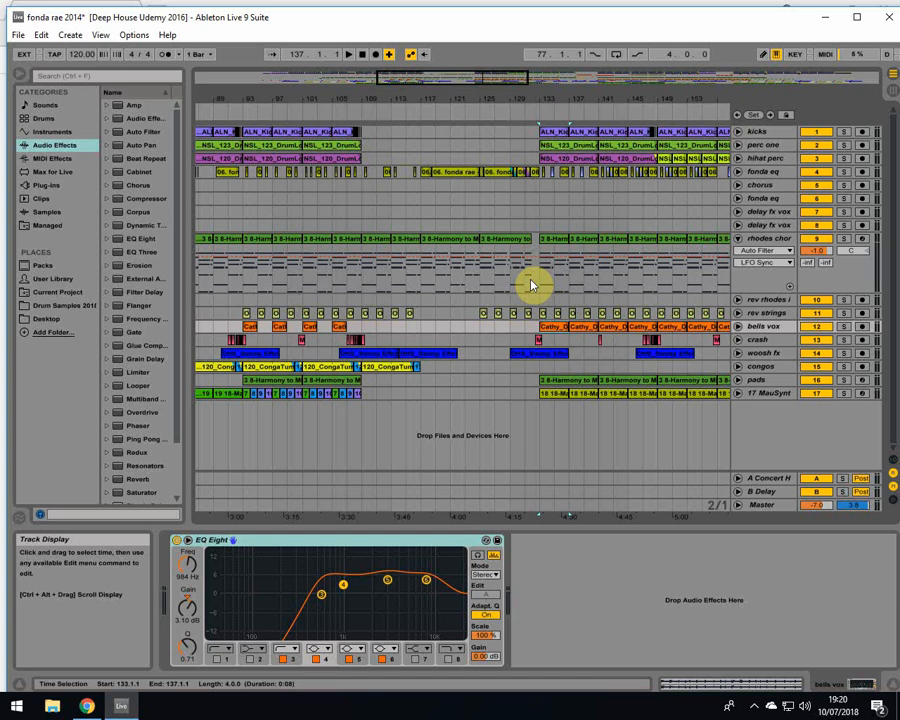
Audition the bells vox track in solo from bar 133, bypassing its EQ Eight and switching it back on
click(538, 327)
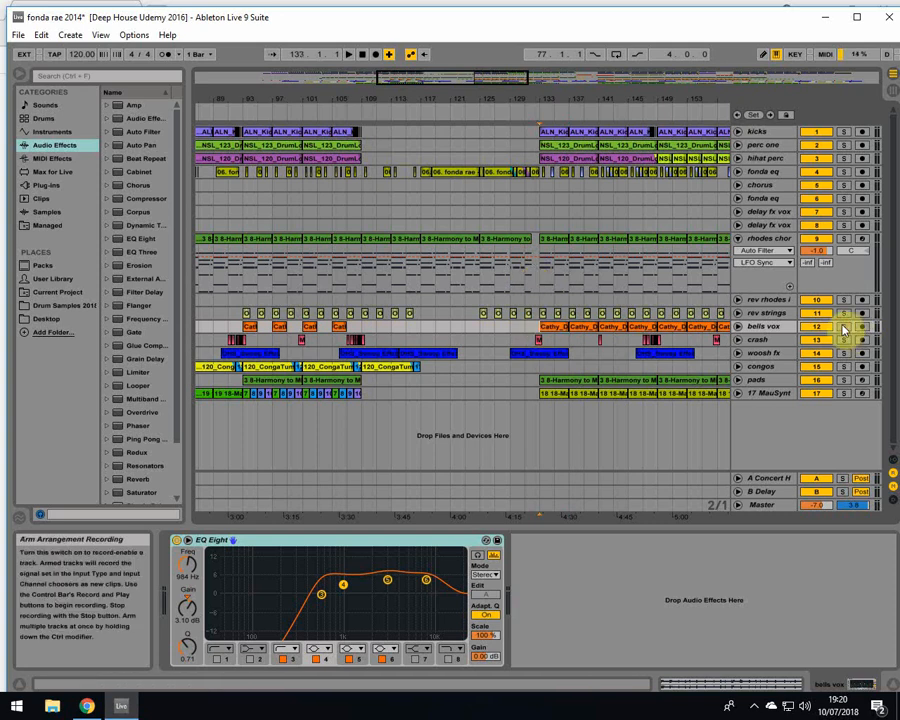
click(844, 328)
drag(643, 100, 630, 132)
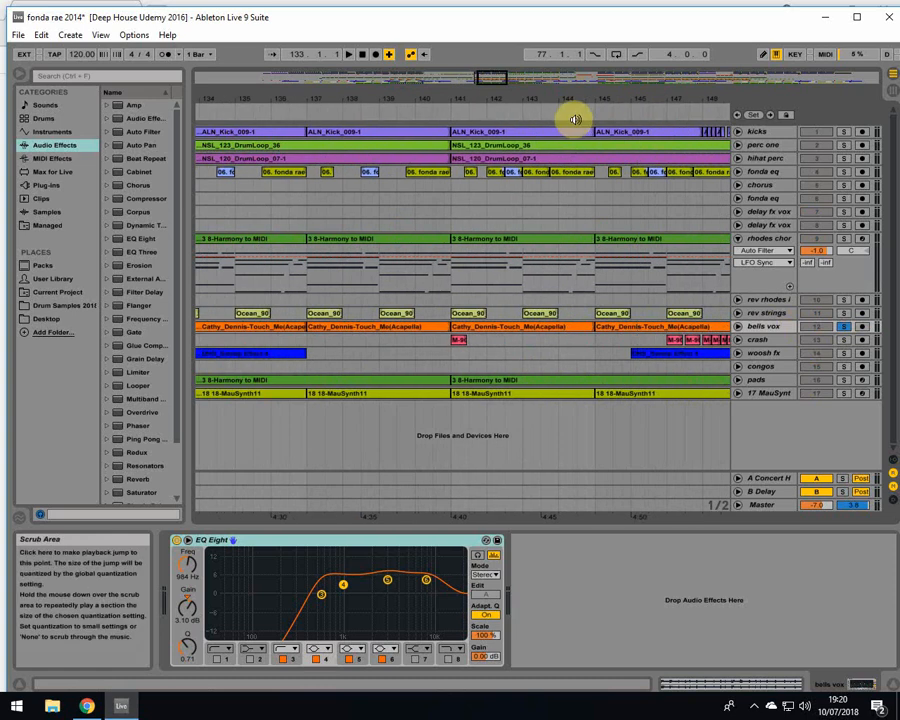
key(space)
drag(488, 101, 492, 70)
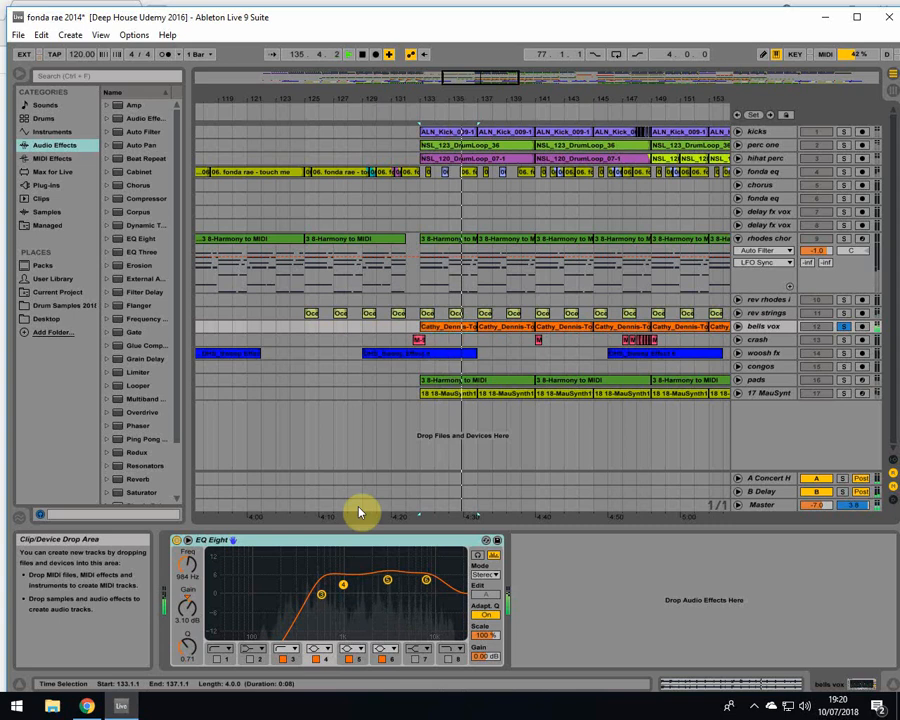
click(177, 541)
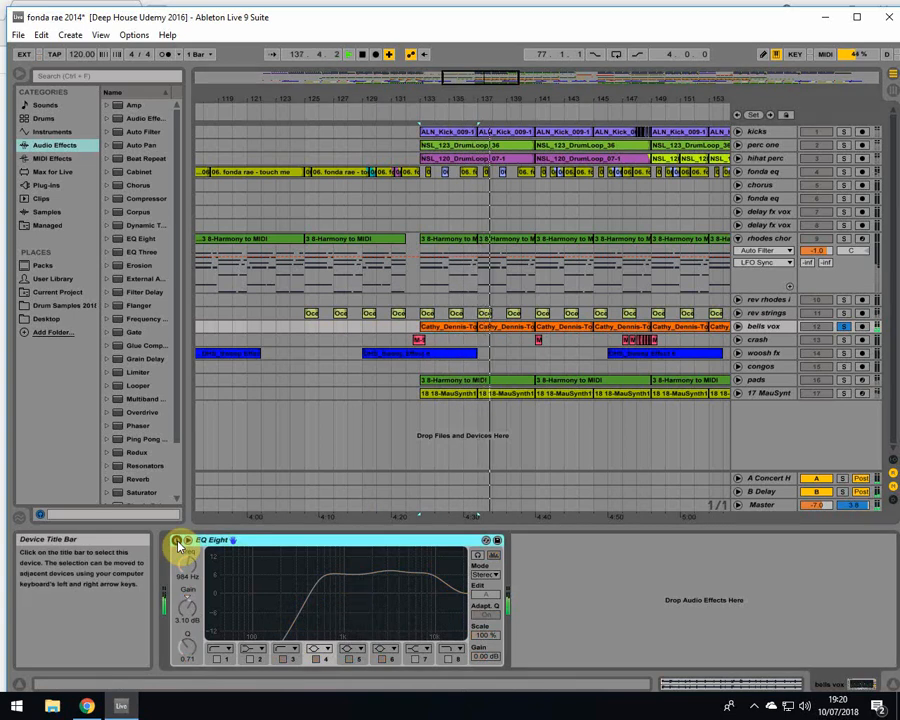
click(177, 541)
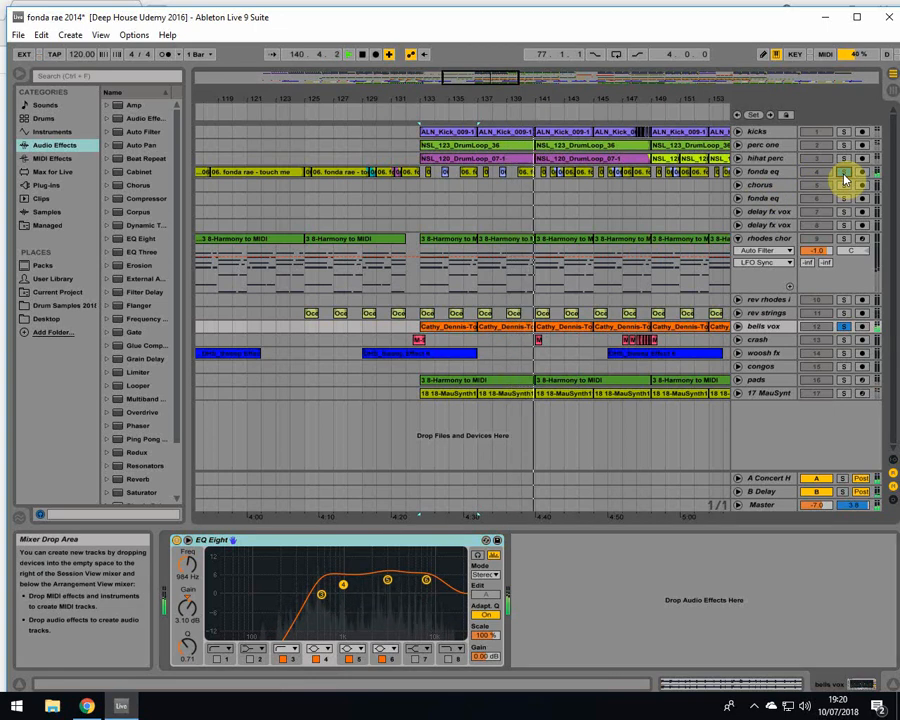
Fold the rhodes chords track and play the bells vox track in solo from its clip at bar 145
drag(566, 96, 516, 96)
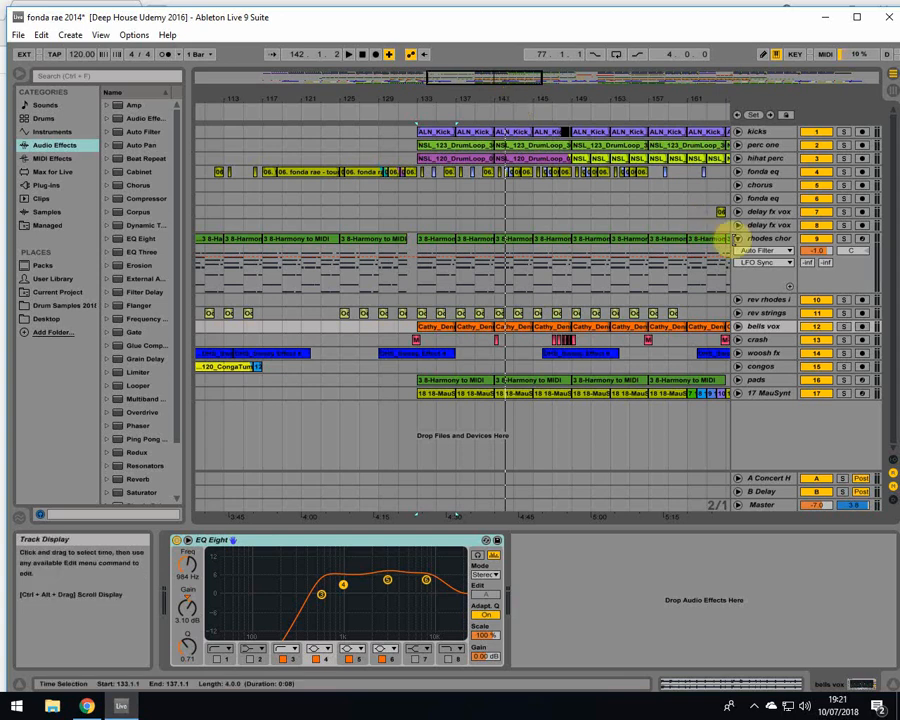
click(738, 240)
drag(562, 102, 498, 90)
click(501, 188)
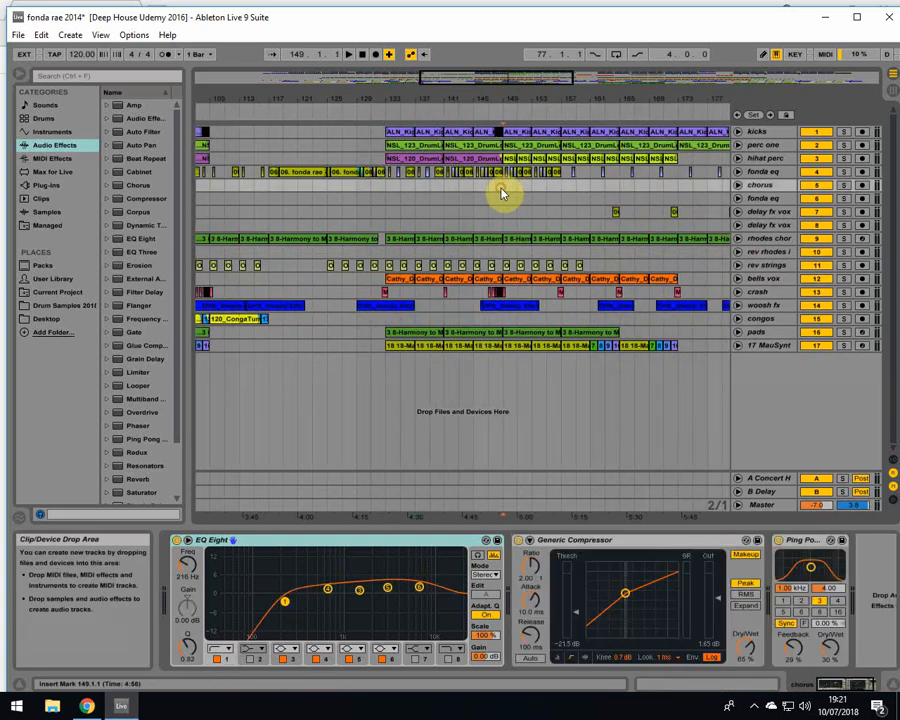
click(489, 280)
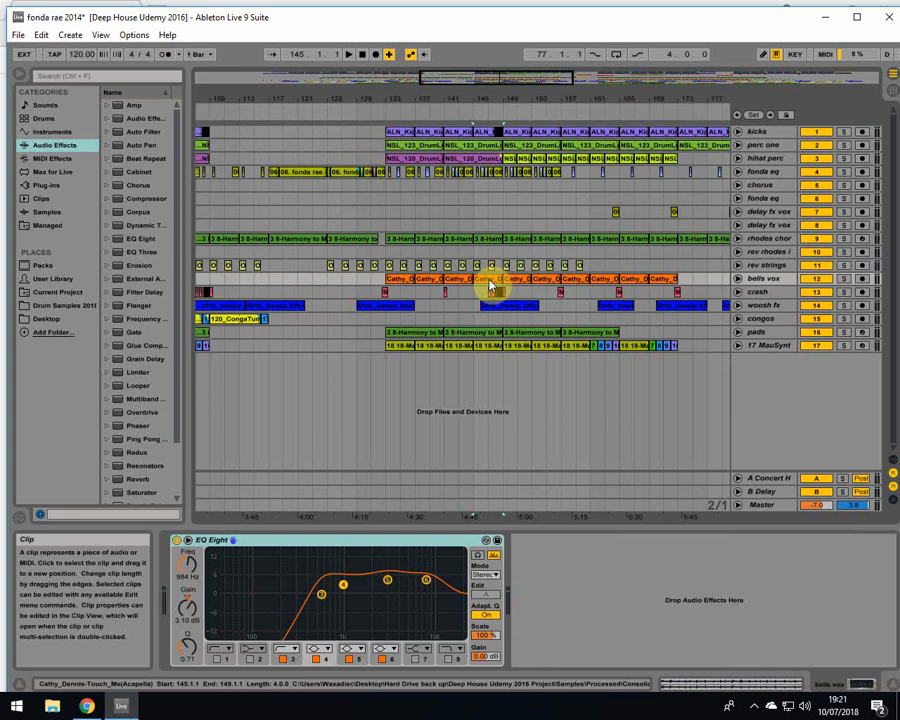
click(845, 280)
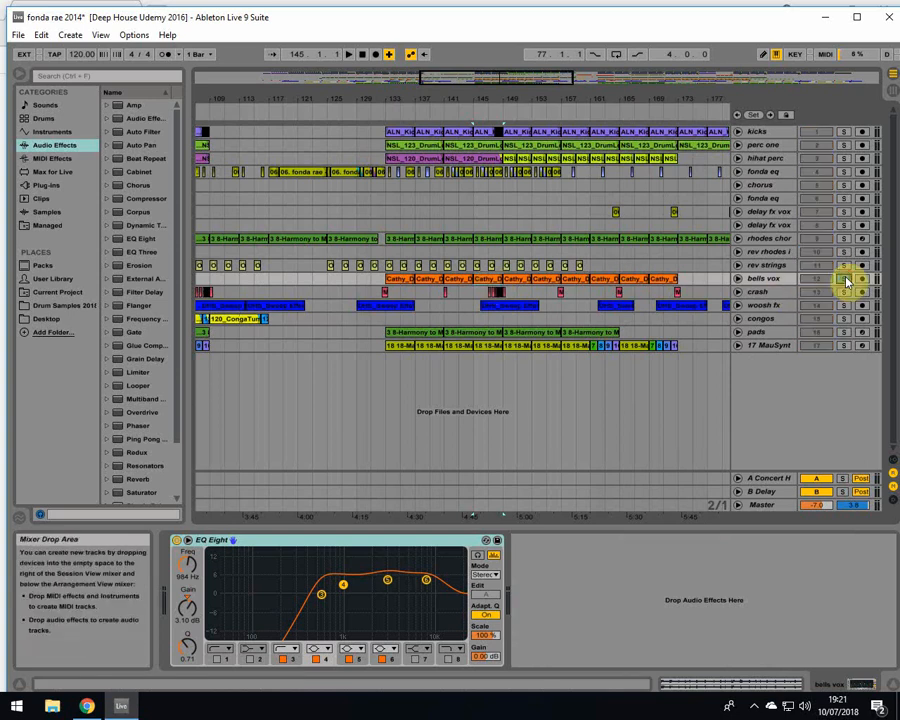
key(space)
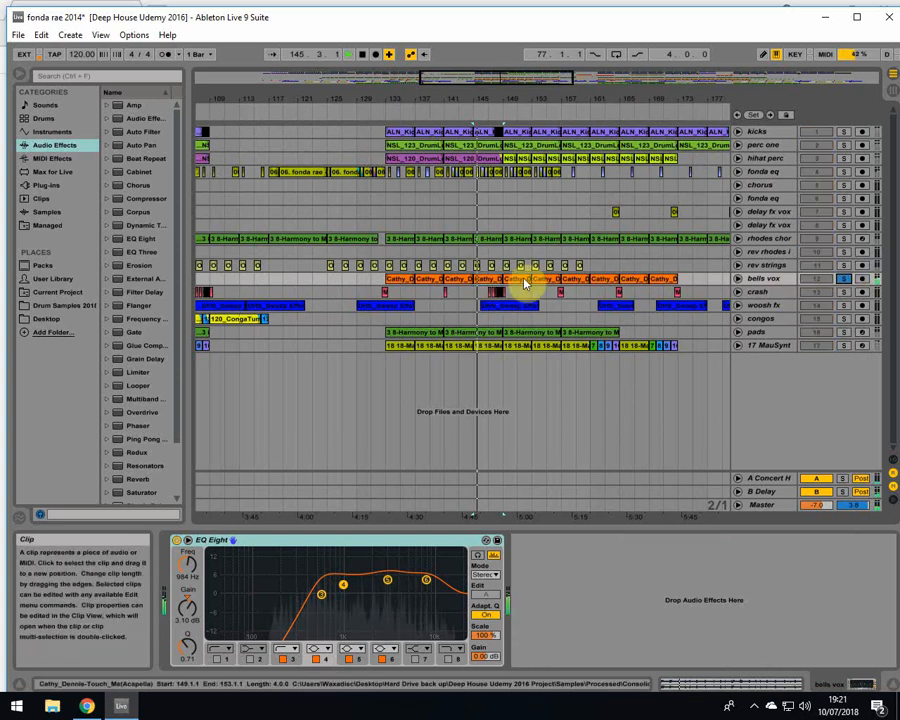
Take the bells vox track out of solo and play the arrangement from bar 171
click(843, 279)
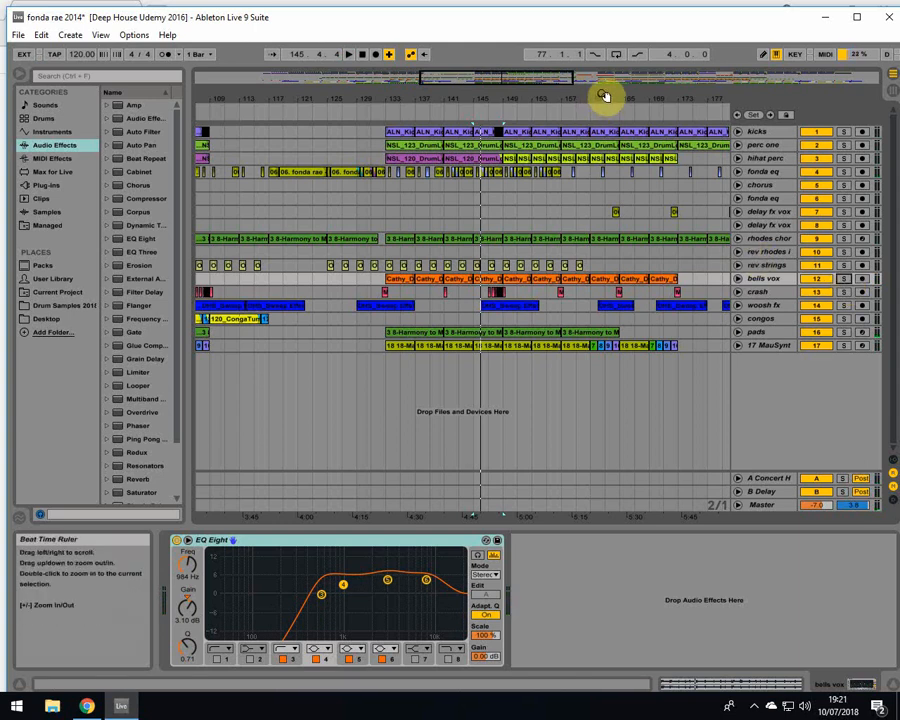
drag(602, 98, 465, 94)
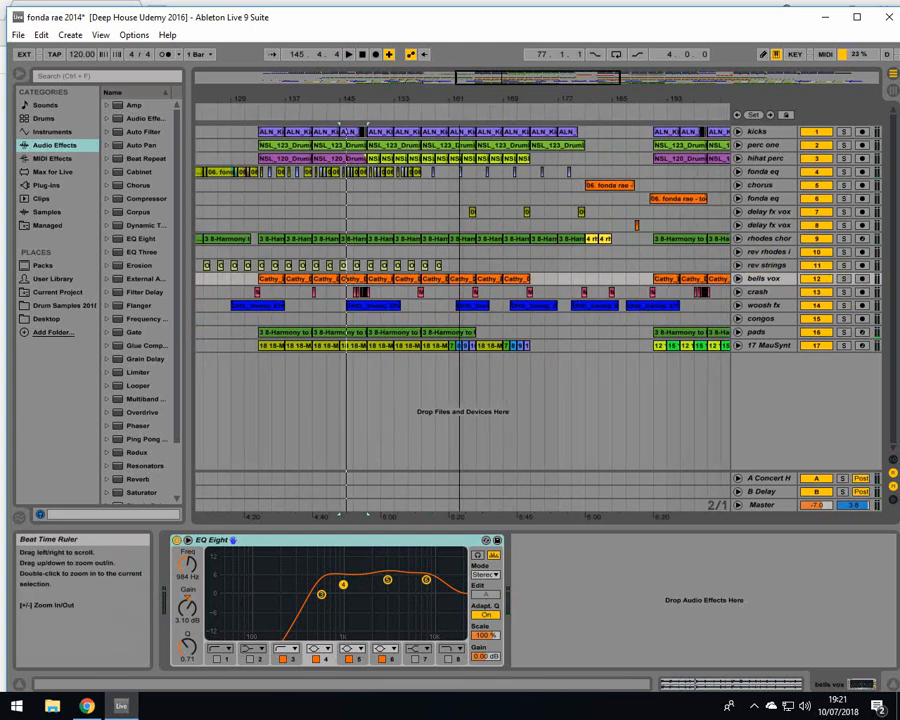
click(514, 190)
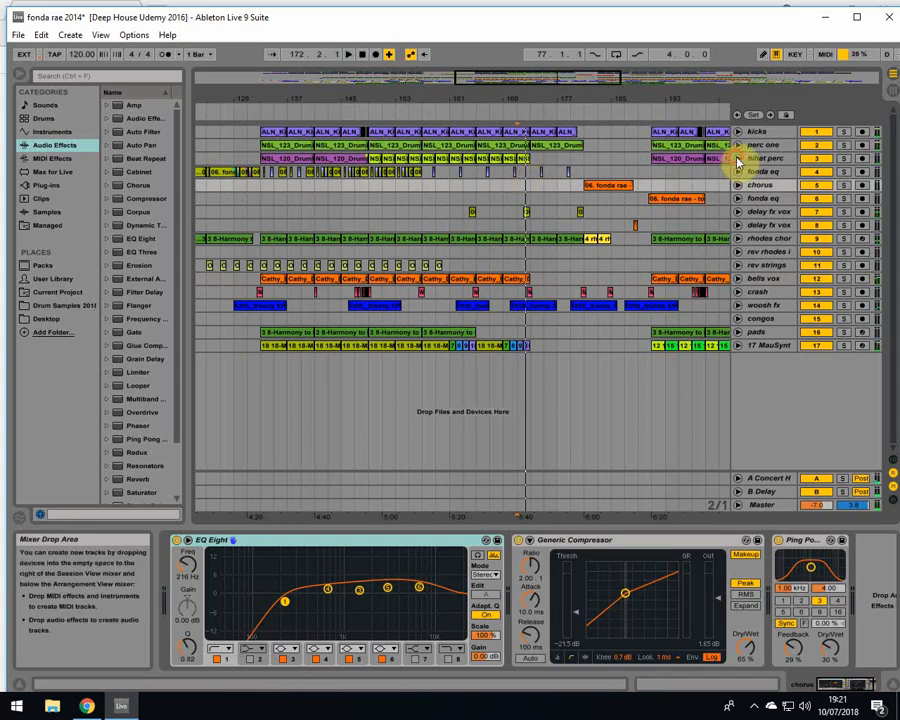
click(738, 159)
click(738, 159)
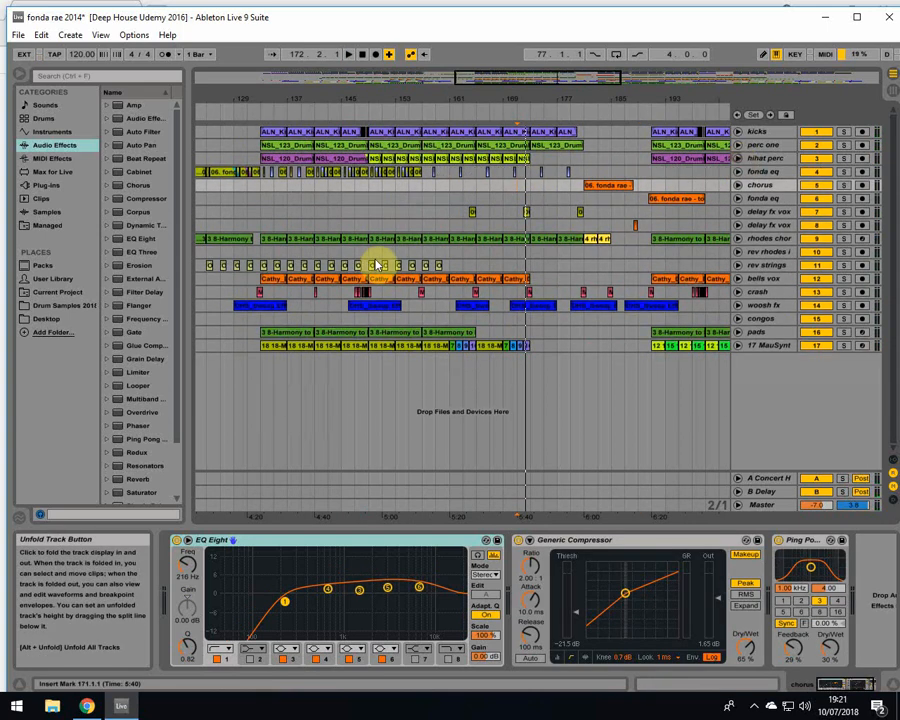
Review the rhodes chords clip at bar 169 and the pads and MauSynth parts at bar 165
click(517, 176)
click(519, 240)
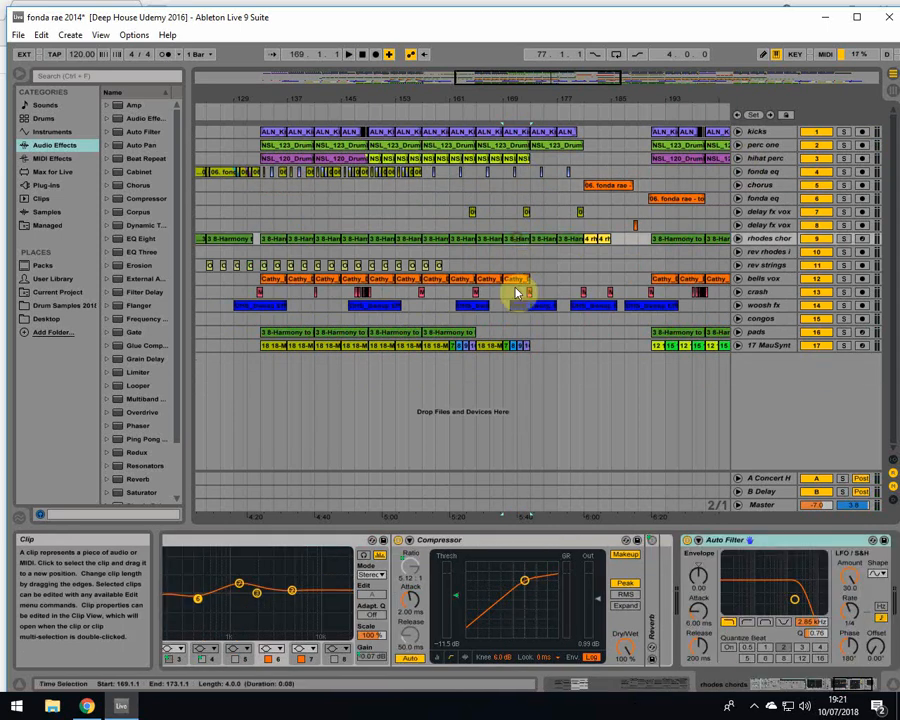
click(487, 346)
click(487, 346)
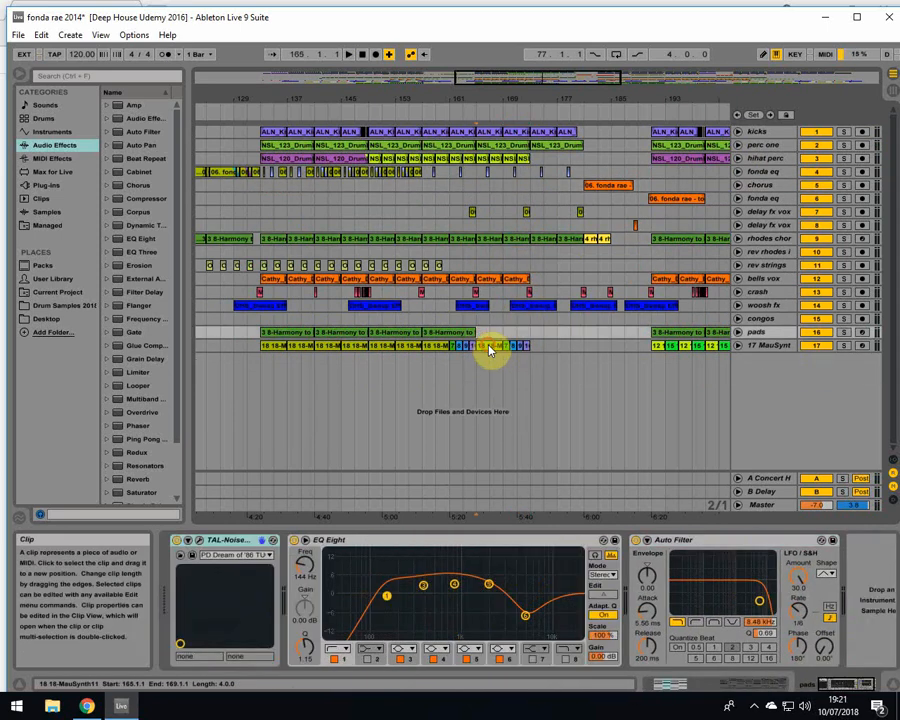
Play the breakdown from the chorus vocal clip at bar 181 and again from bar 183, checking the rhodes chords track
click(578, 201)
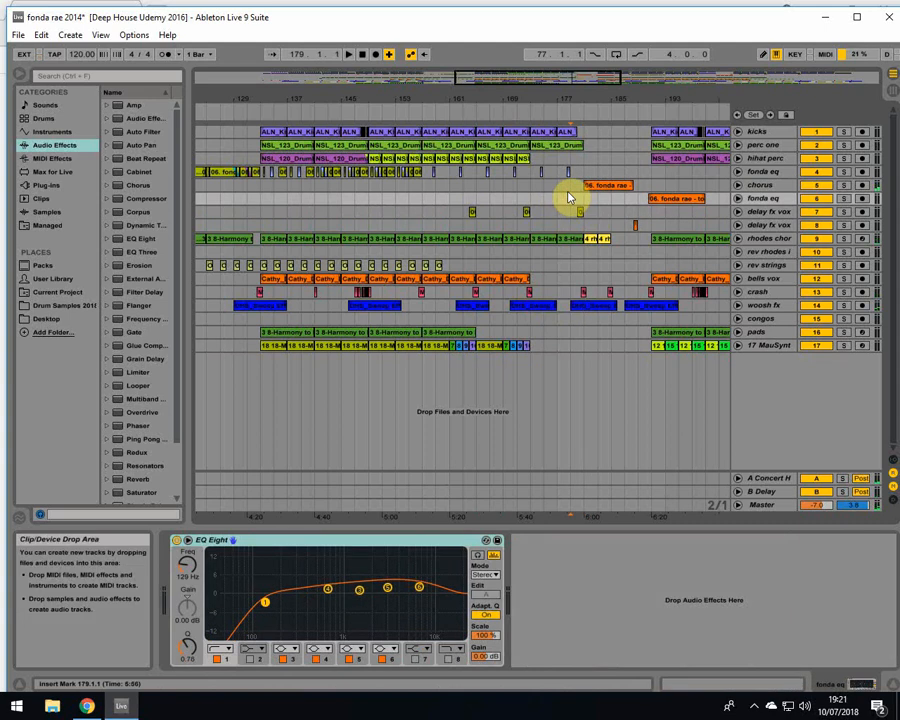
click(618, 187)
key(space)
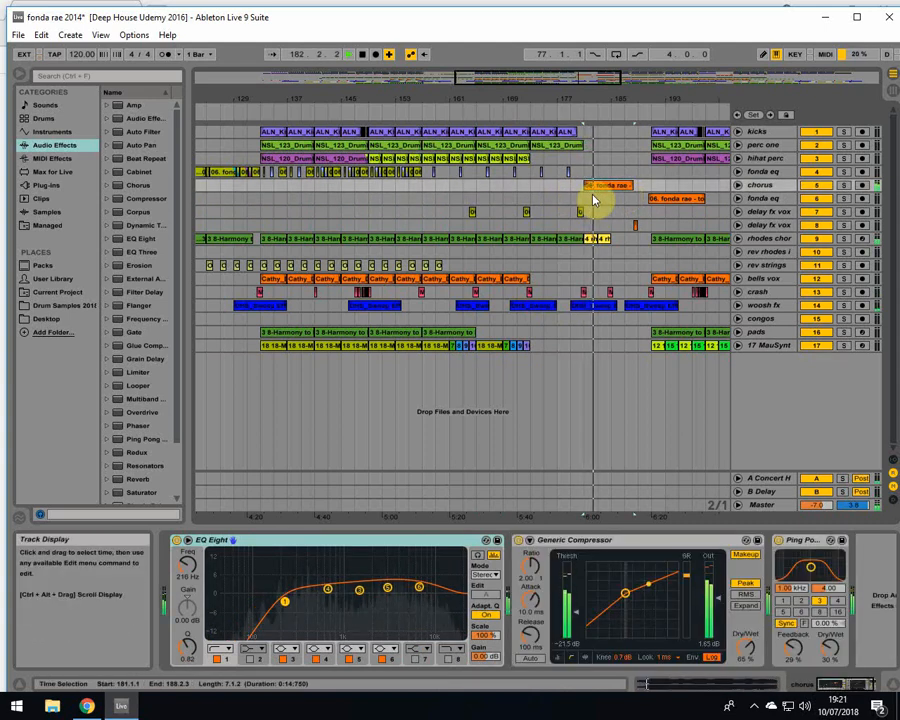
click(592, 196)
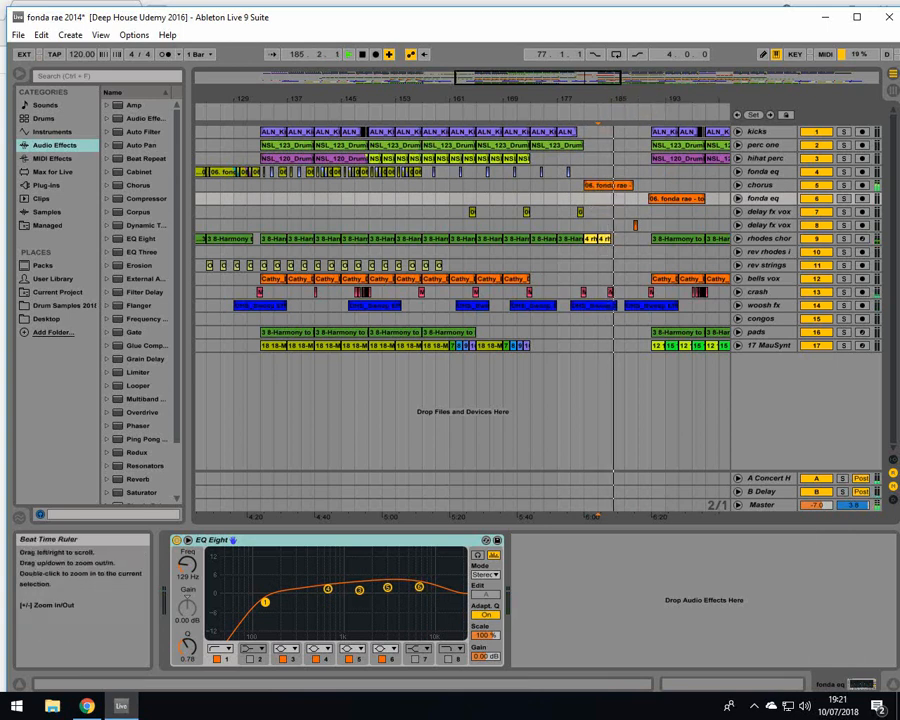
drag(638, 90, 639, 95)
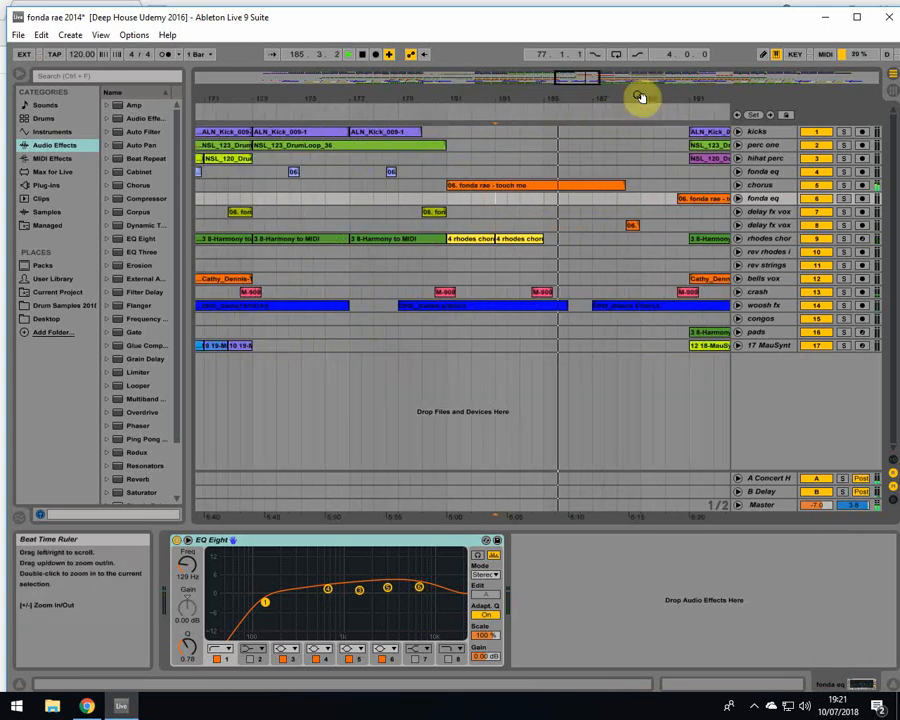
click(738, 239)
click(738, 240)
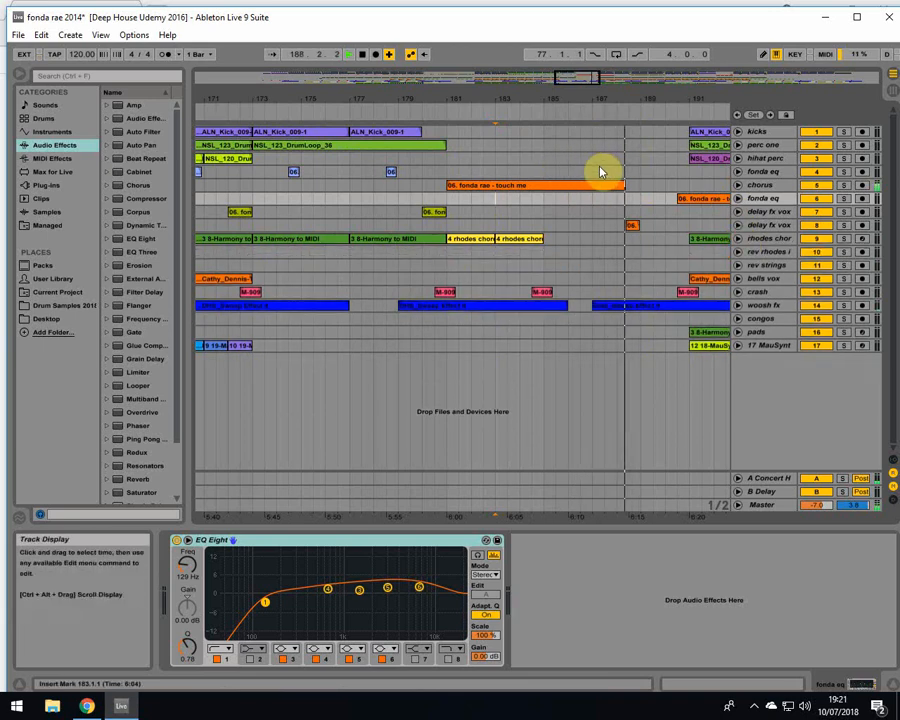
Examine the delay fx vox clip at bar 188 with its EQ Eight and Ping Pong Delay settings
click(631, 224)
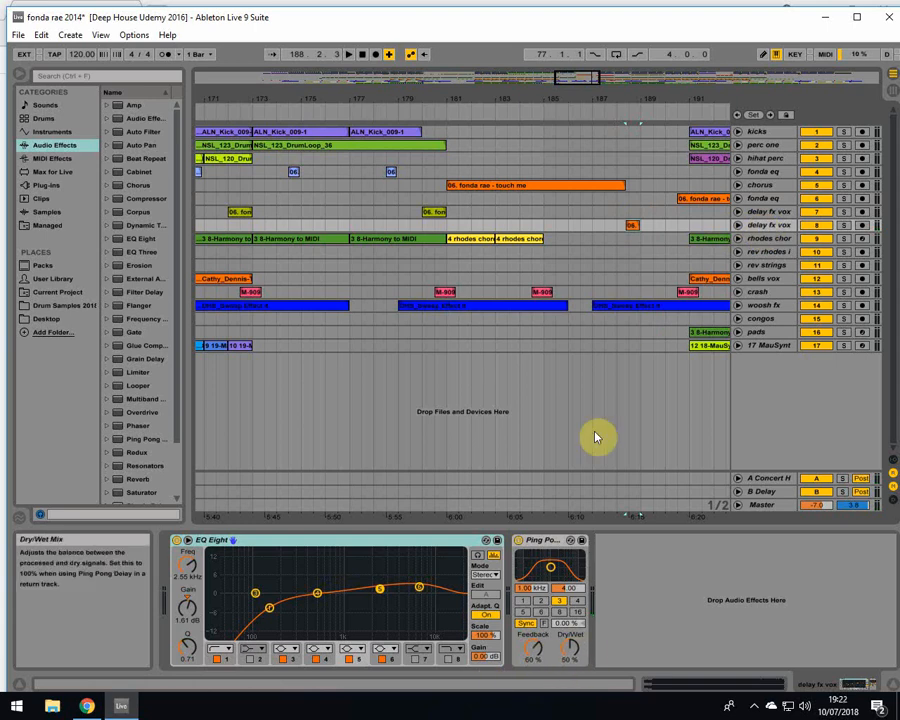
click(634, 226)
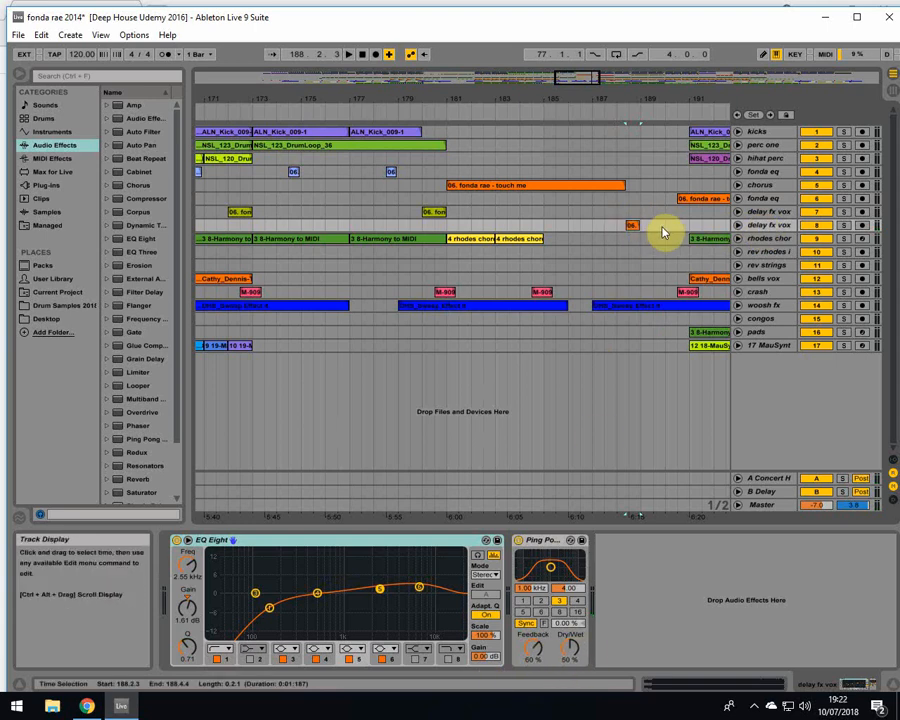
drag(684, 98, 507, 97)
click(450, 226)
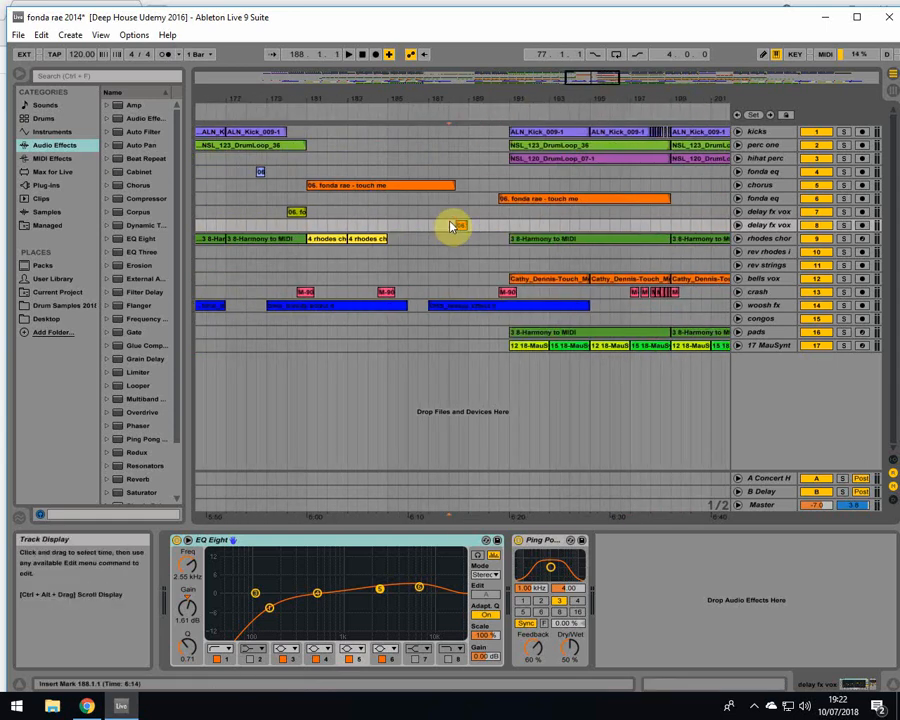
Extend the end of the chorus vocal clip to 188.3.1 and play the transition from 187.3.1
mouse_move(453, 185)
mouse_down()
mouse_move(503, 189)
mouse_move(454, 185)
mouse_up()
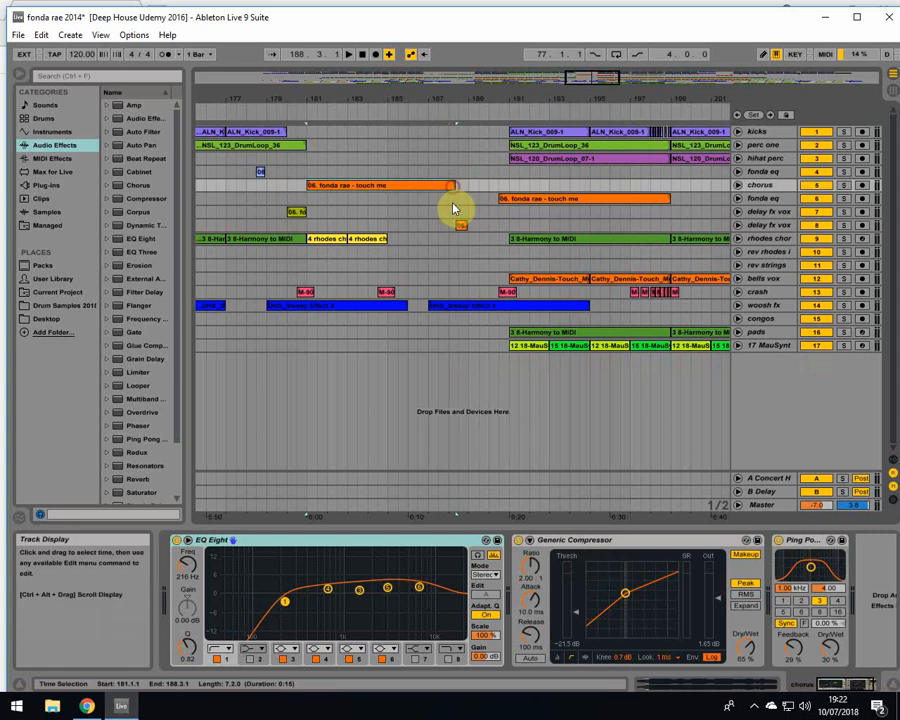
click(454, 203)
click(444, 205)
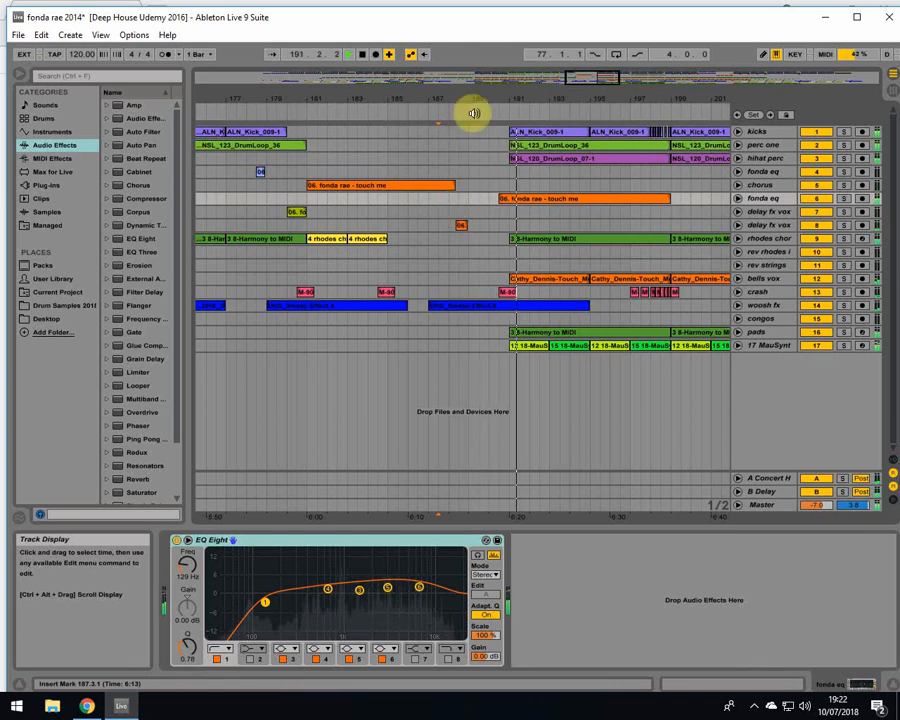
Follow the section after the breakdown, skipping playback to bar 201 and to the chopped chorus vocals at bar 207
drag(509, 96, 509, 38)
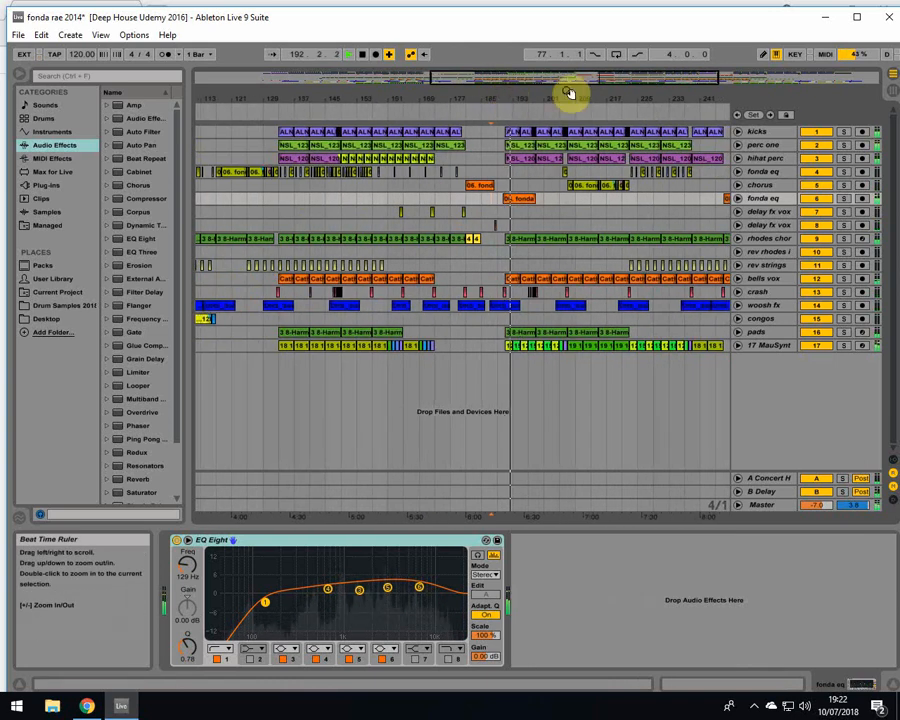
drag(568, 92, 494, 92)
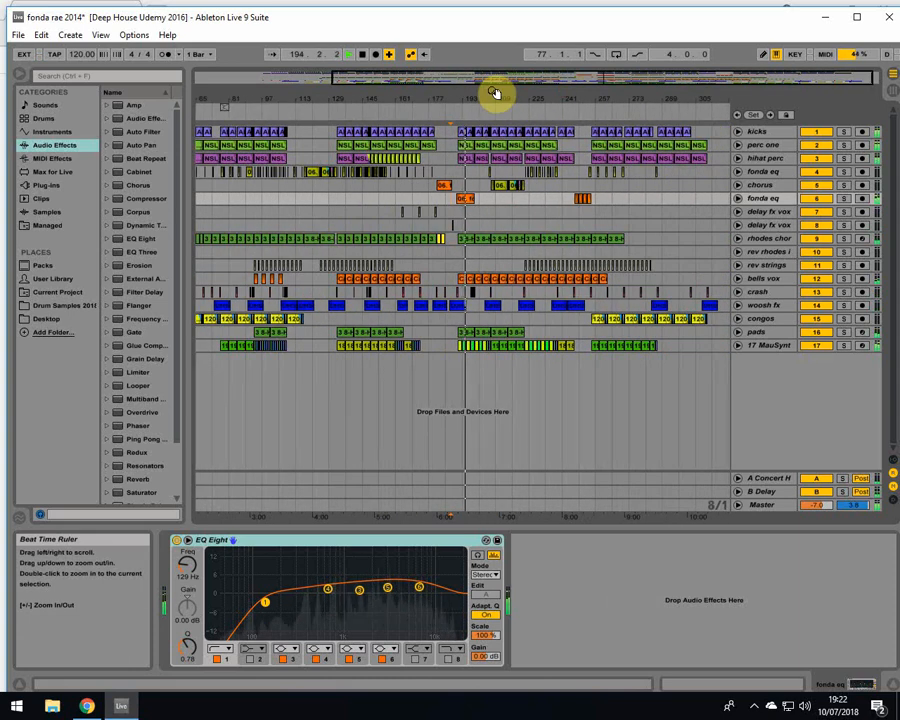
drag(492, 92, 540, 92)
click(534, 201)
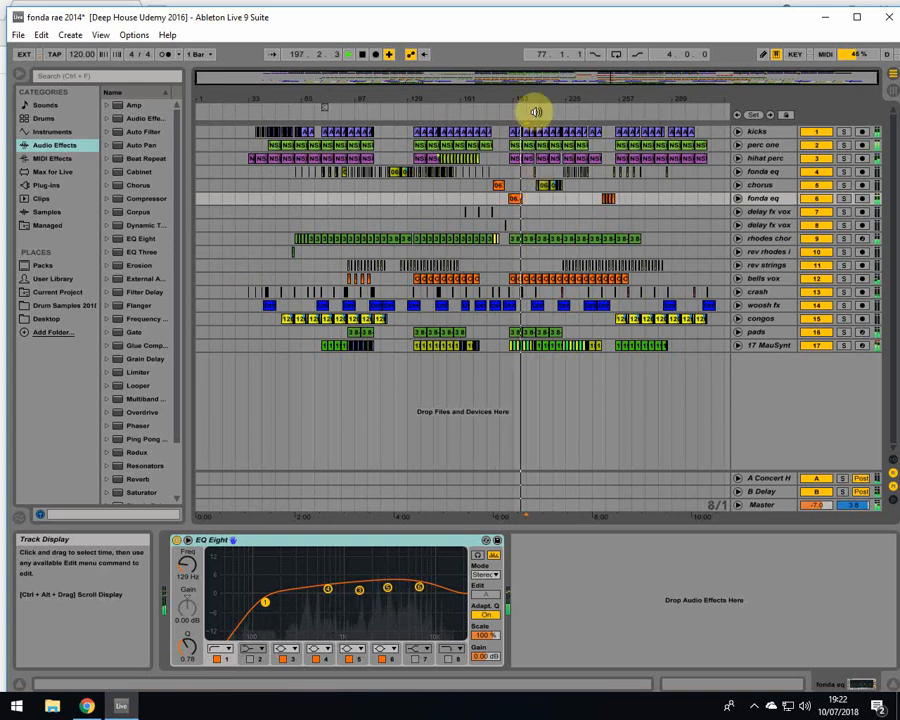
drag(537, 99, 510, 172)
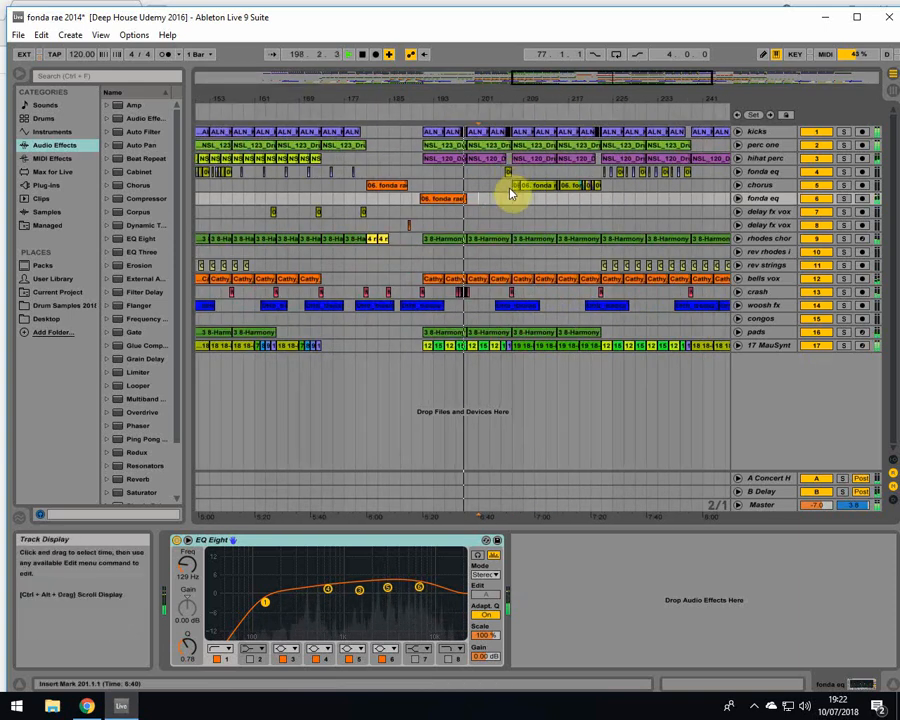
click(510, 188)
click(508, 102)
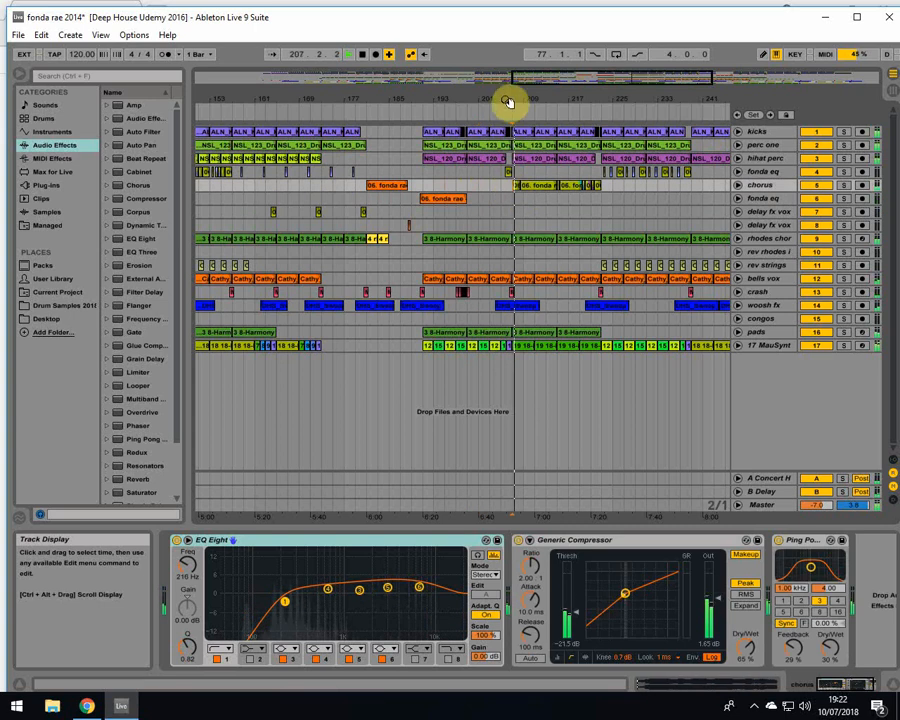
drag(510, 98, 484, 99)
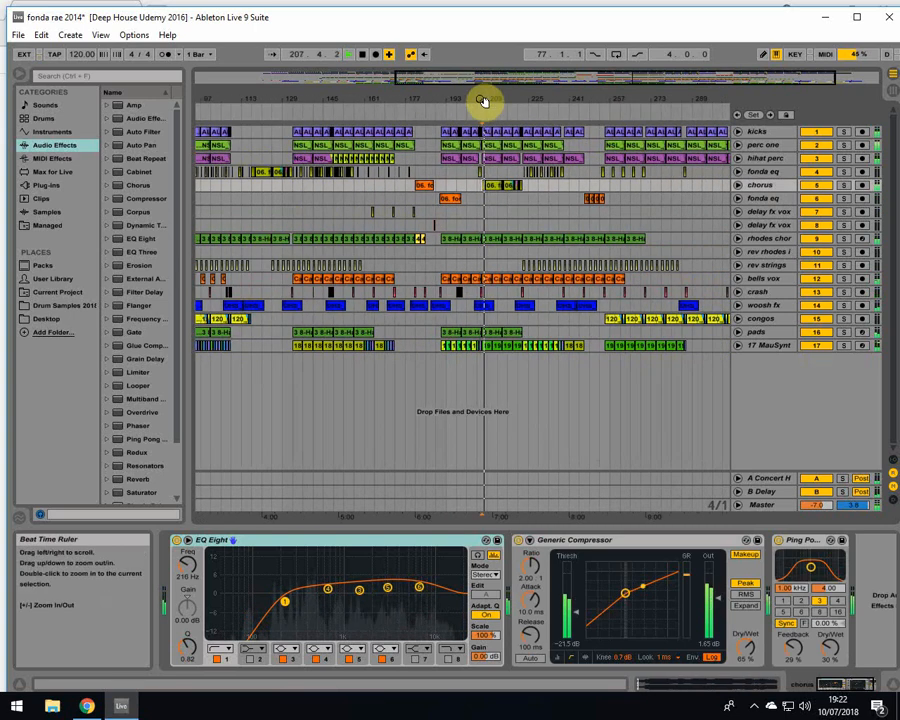
Audition the pads track in solo and compare its clip at bar 215 with the matching rhodes chords clip
click(756, 333)
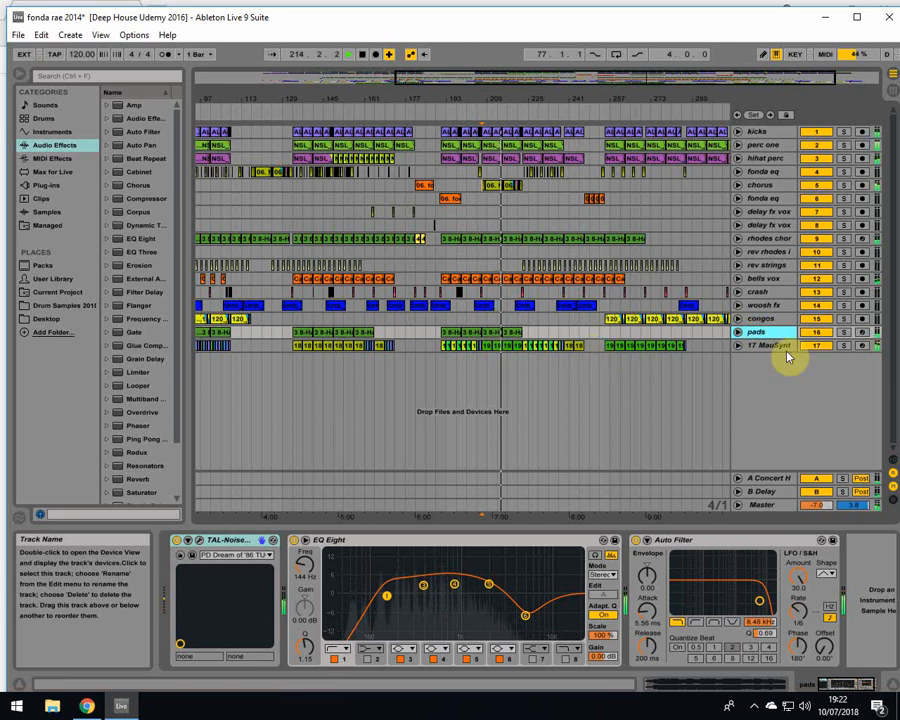
click(842, 334)
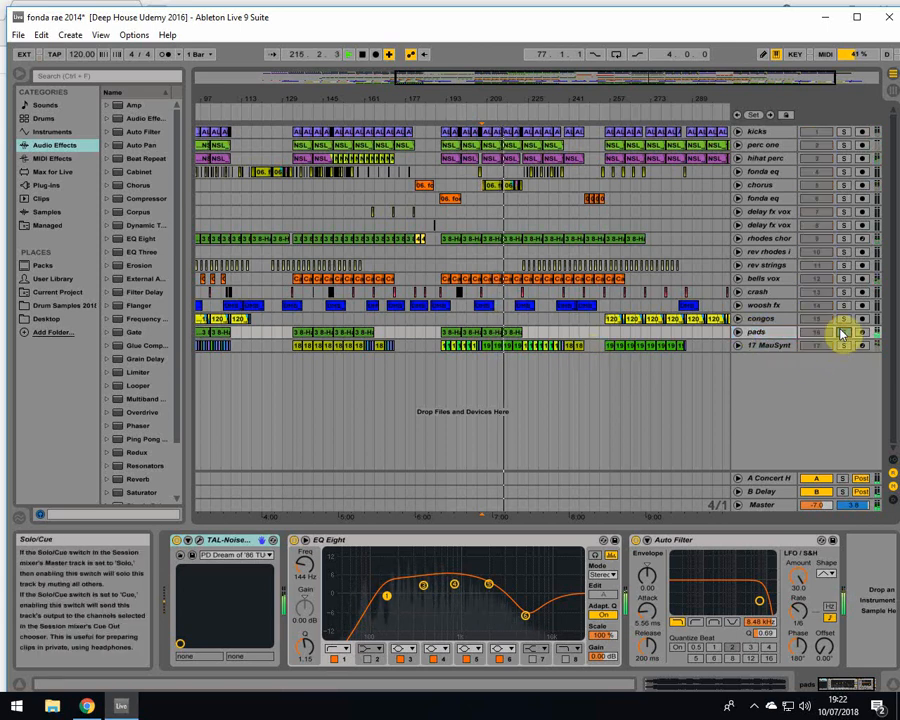
click(511, 338)
key(space)
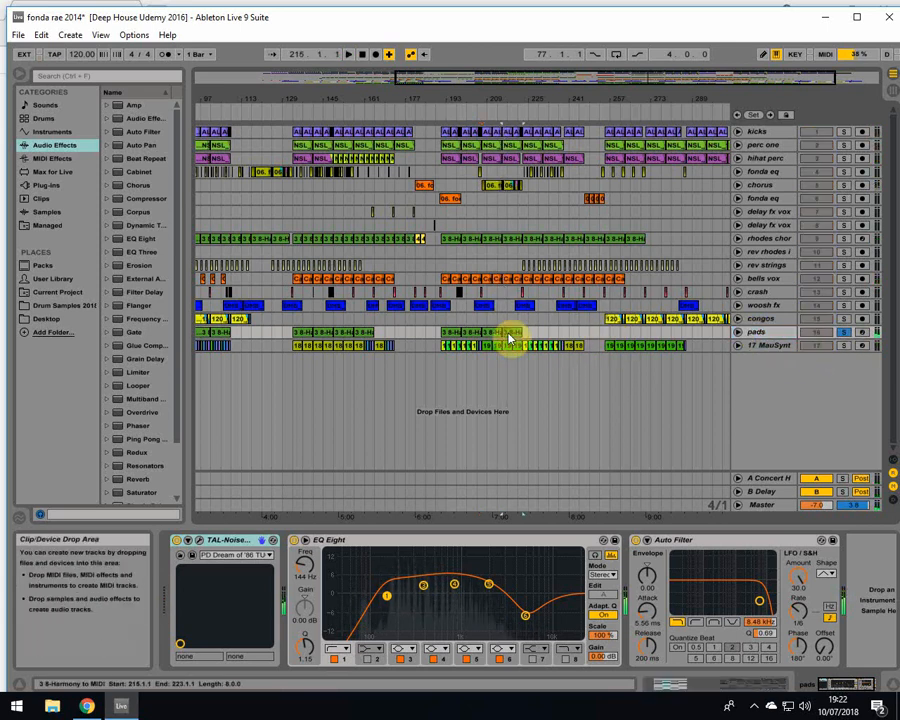
click(511, 240)
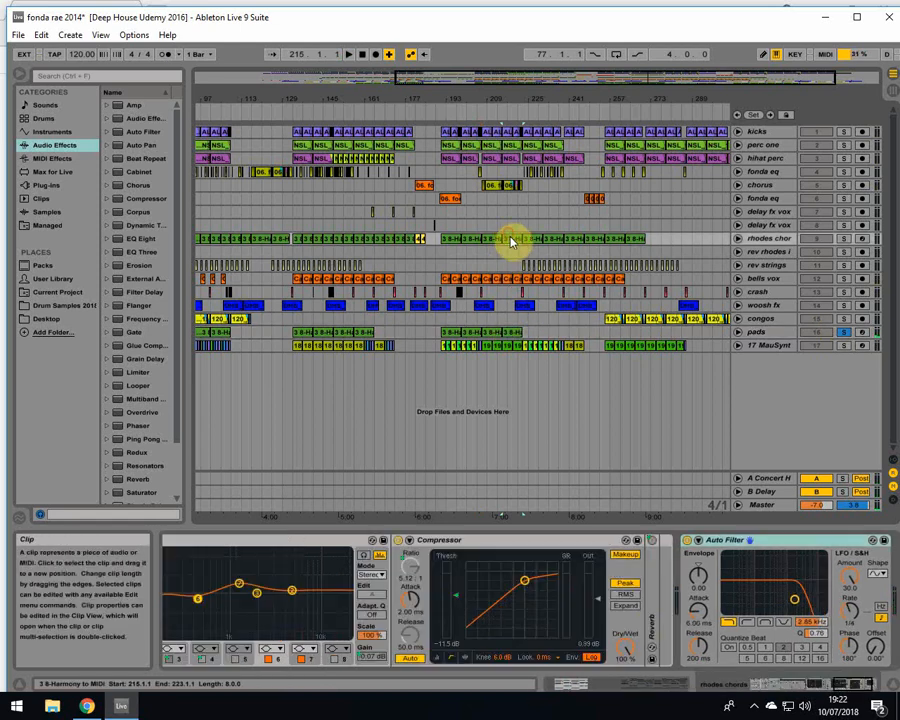
click(508, 334)
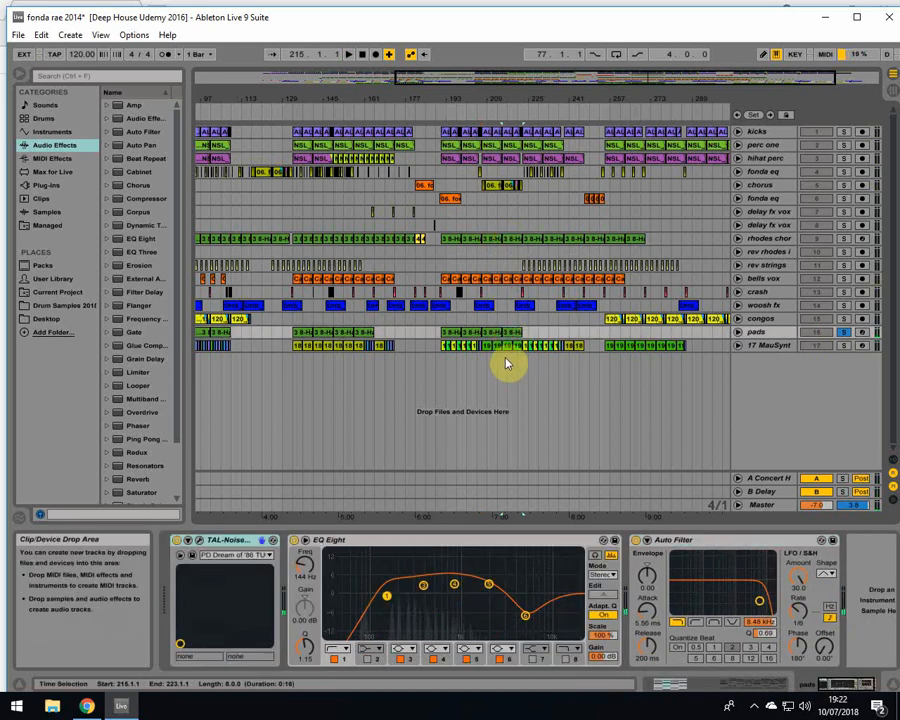
Inspect the TAL-NoiseMaker synth and its preset selection on the pads track, and close the plug-in window
click(199, 541)
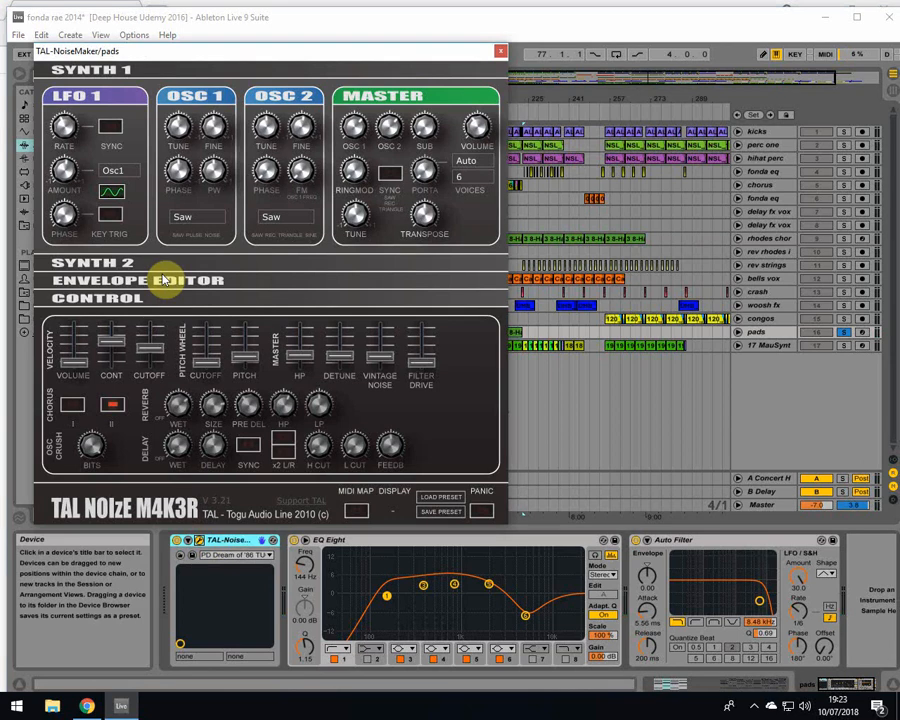
click(252, 557)
click(253, 560)
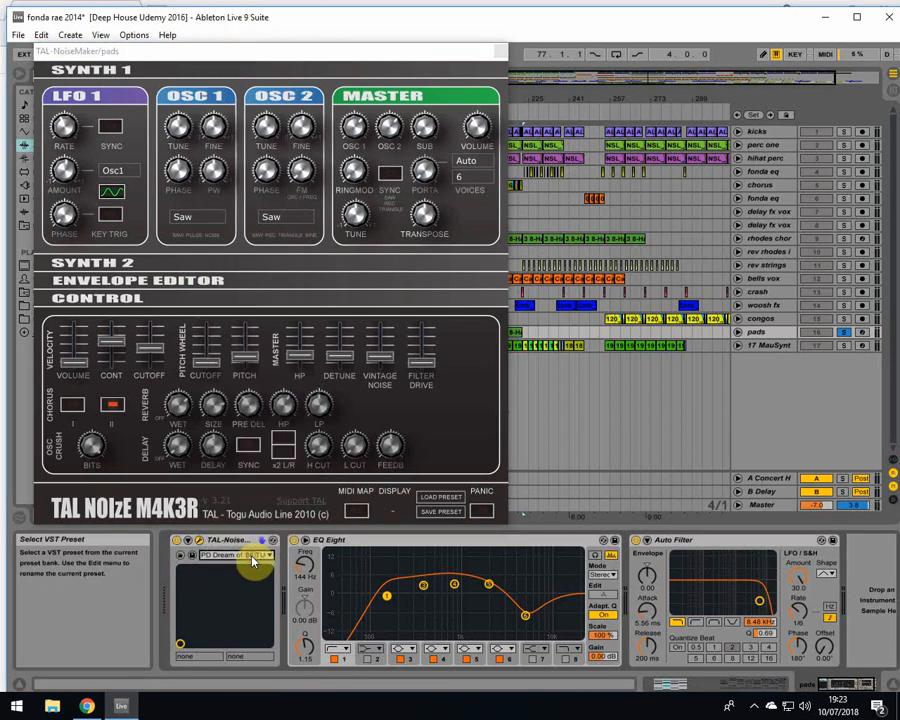
click(501, 50)
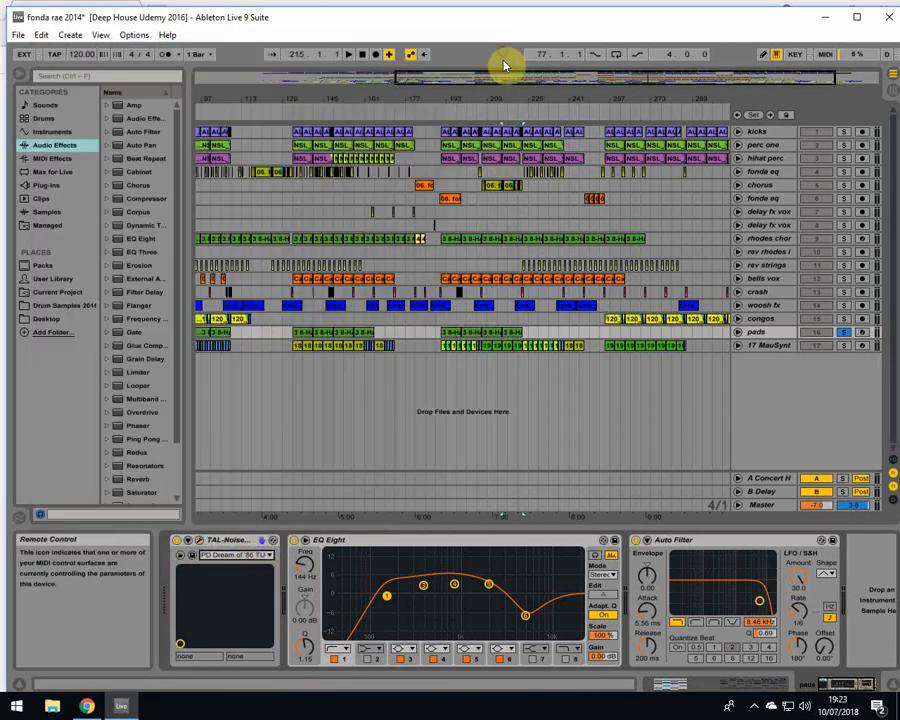
Take the pads track out of solo and play the full arrangement from bar 215
click(843, 334)
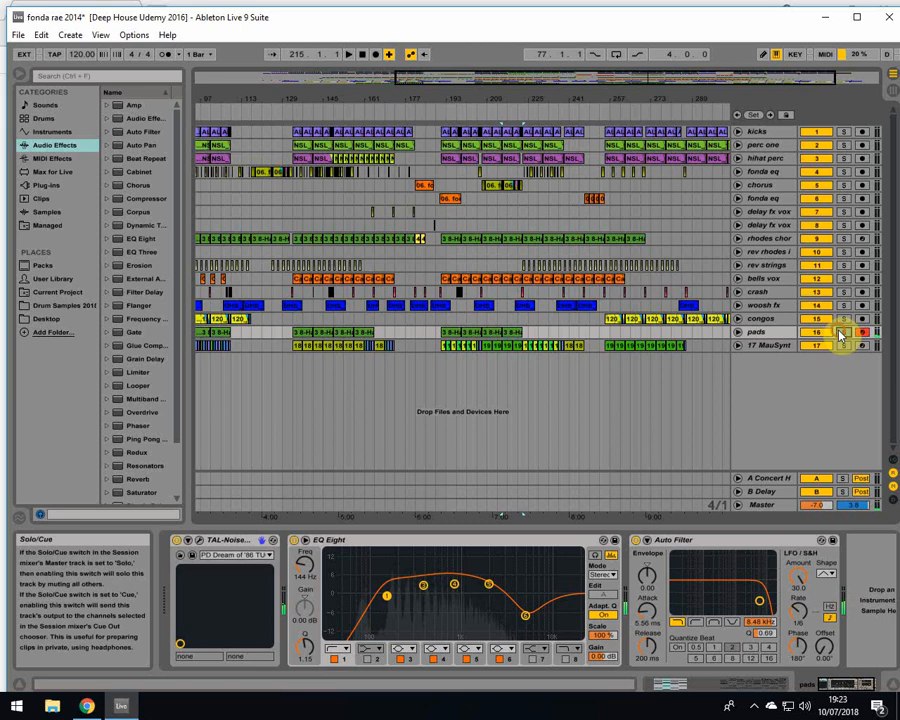
key(space)
drag(543, 99, 546, 78)
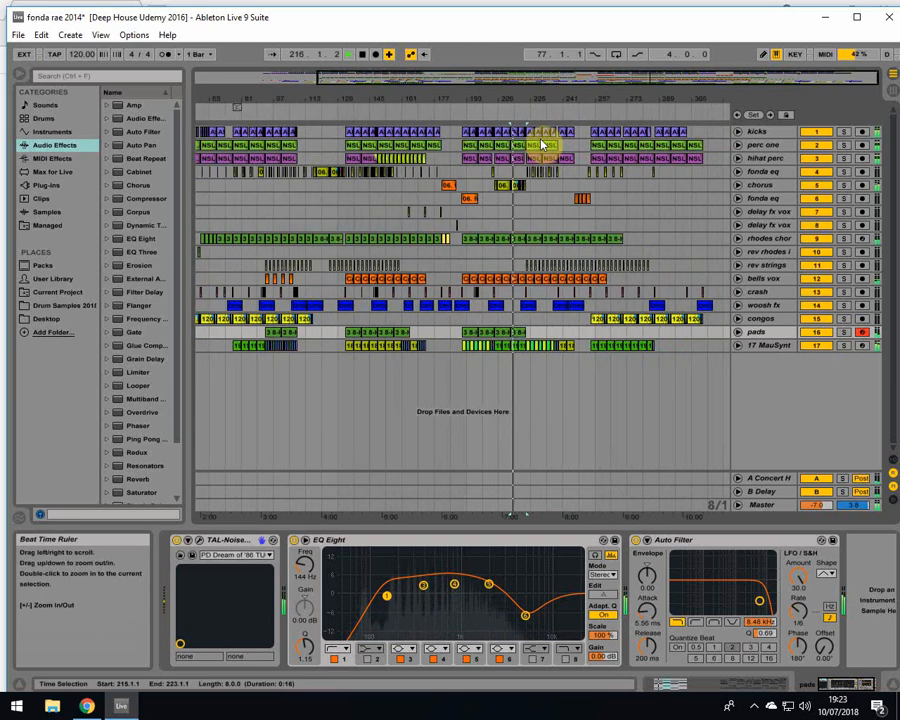
Play the last breakdown from bar 249 and select the fonda eq vocal clip at bar 251
click(580, 184)
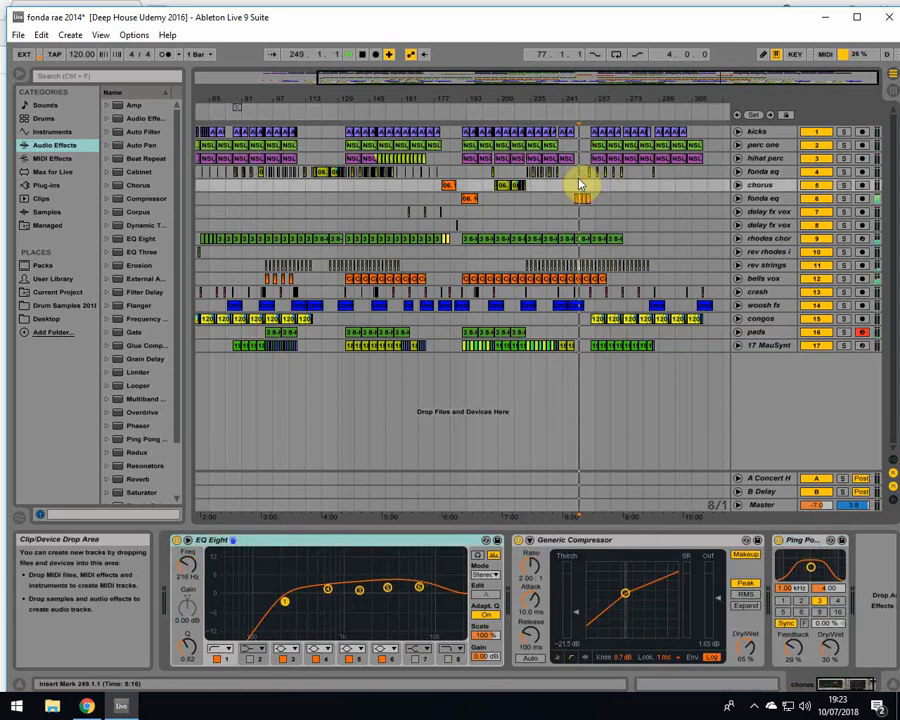
drag(597, 94, 583, 125)
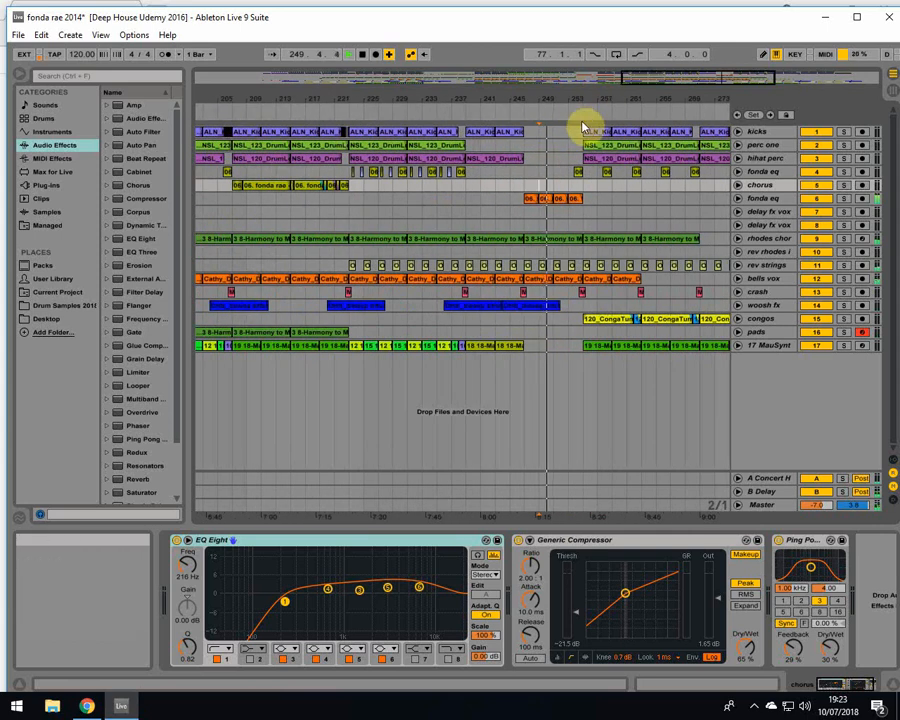
click(556, 198)
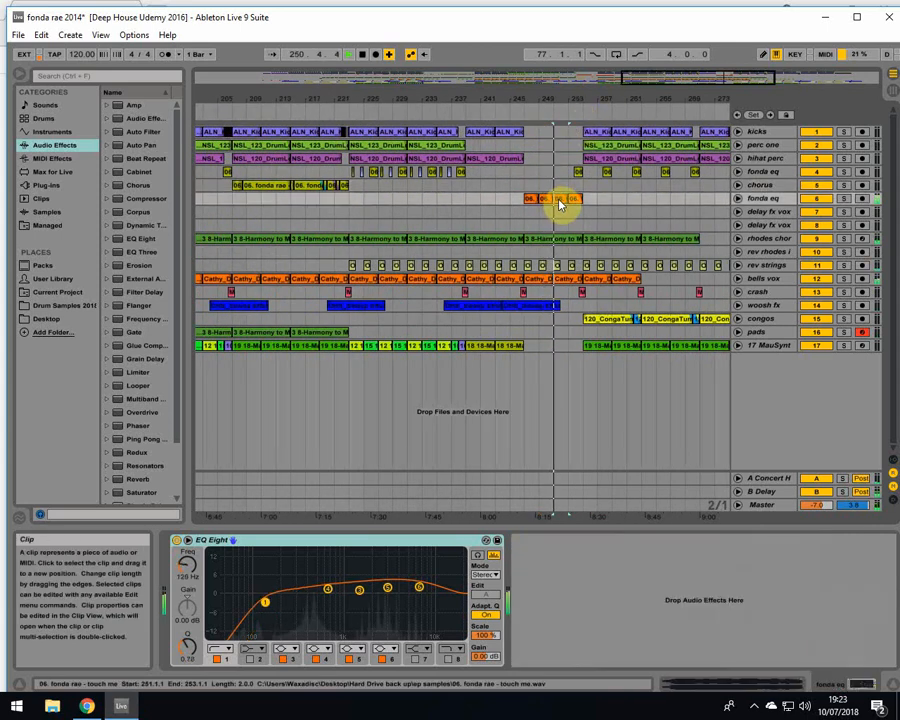
Audition the second fonda eq vocal track and the bells vox track in solo during the last breakdown, and release the solo
click(843, 198)
click(844, 280)
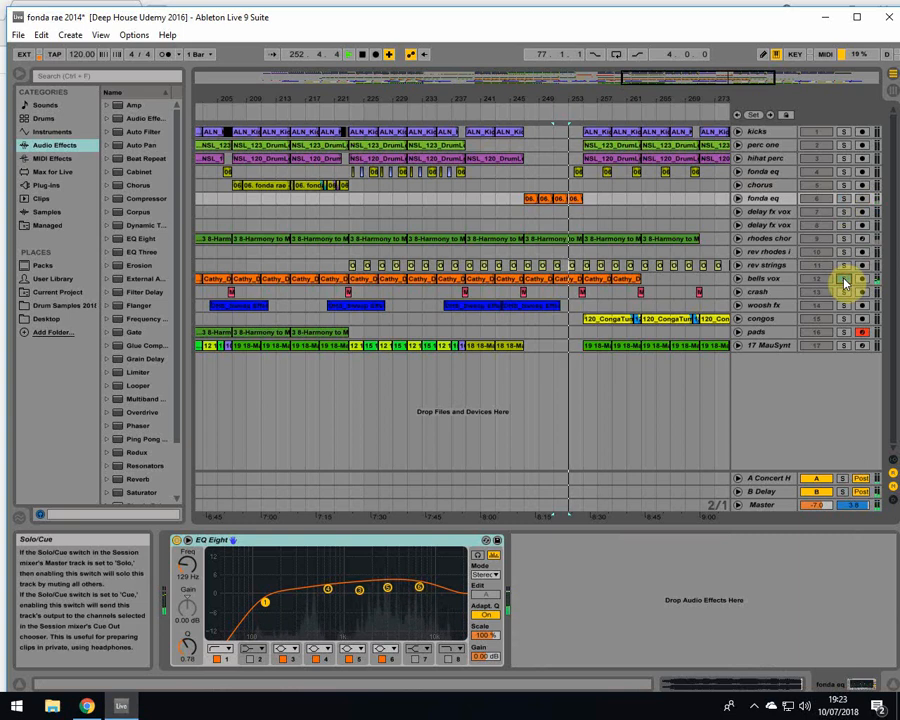
click(844, 280)
Play the full arrangement from bar 255, where the drums and bass come back in
click(582, 189)
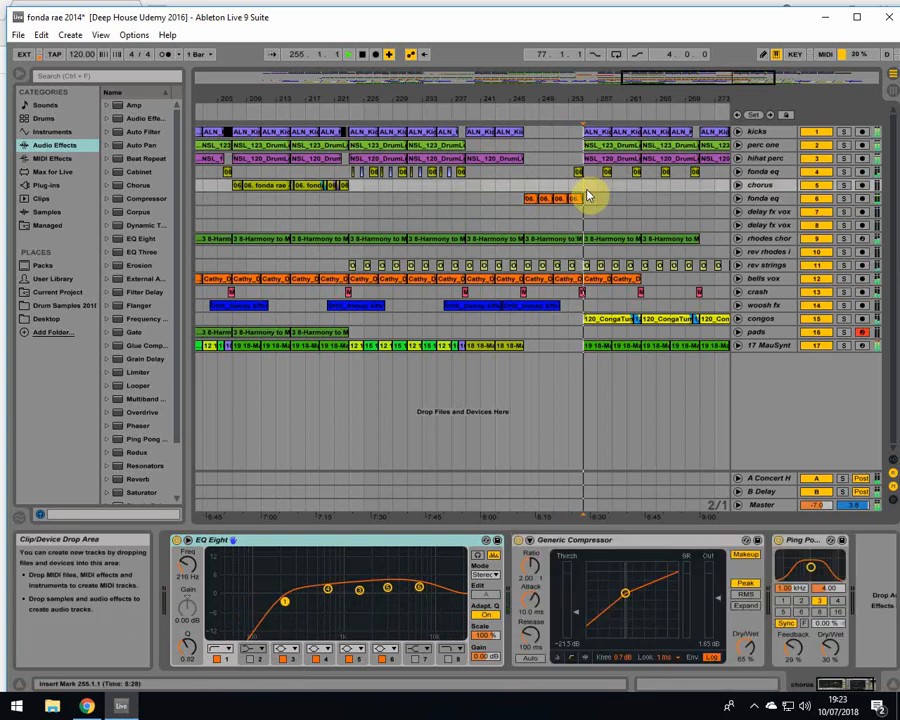
drag(568, 94, 478, 80)
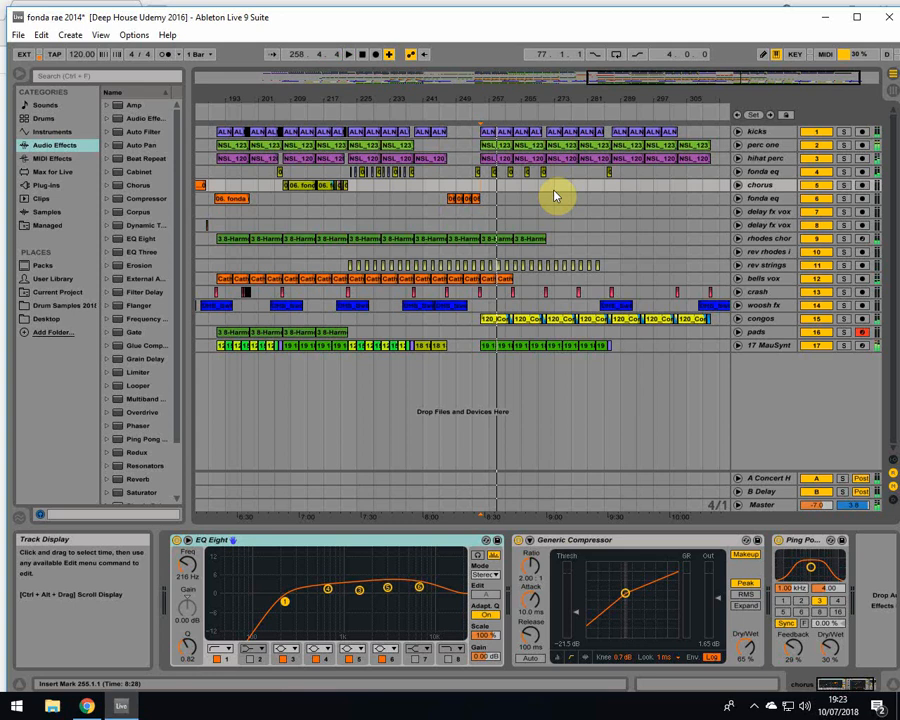
Examine where the rhodes chords, bass, bells vox and pads clips drop out in the final section between bars 259 and 277
click(538, 190)
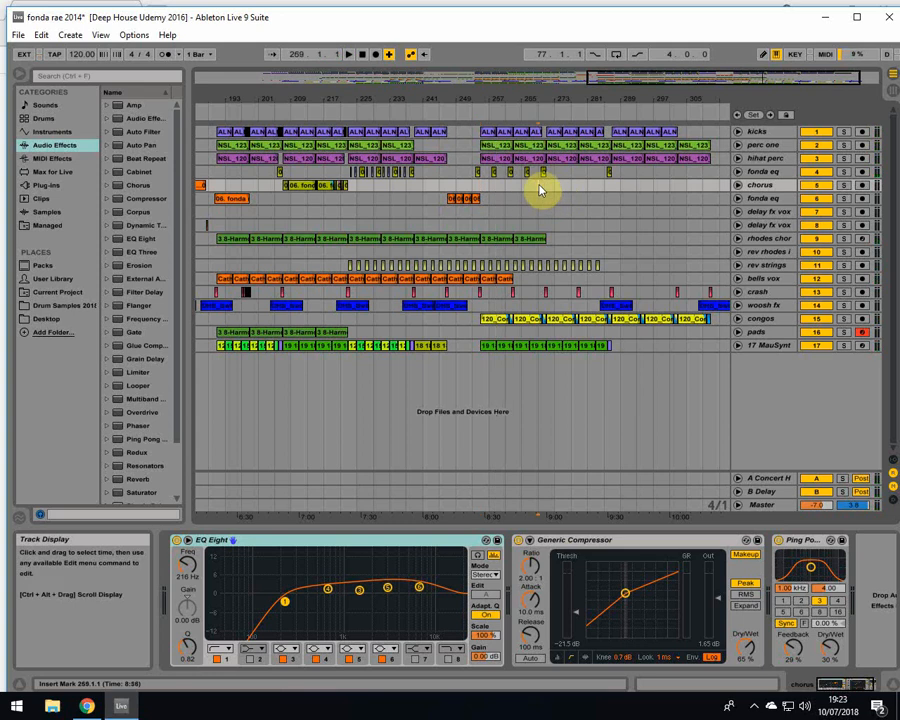
click(546, 242)
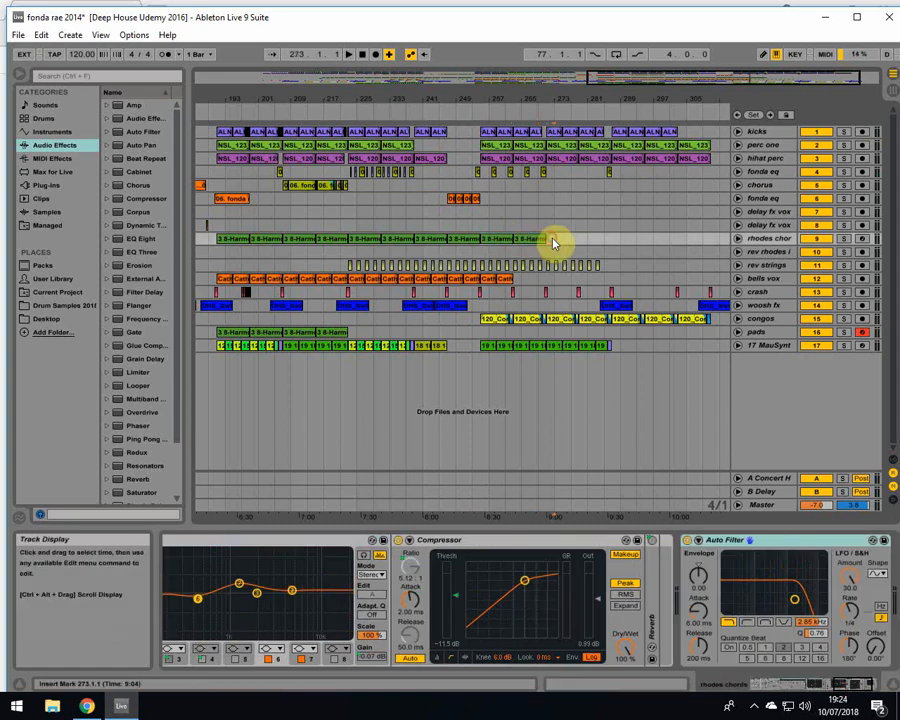
click(557, 317)
click(588, 347)
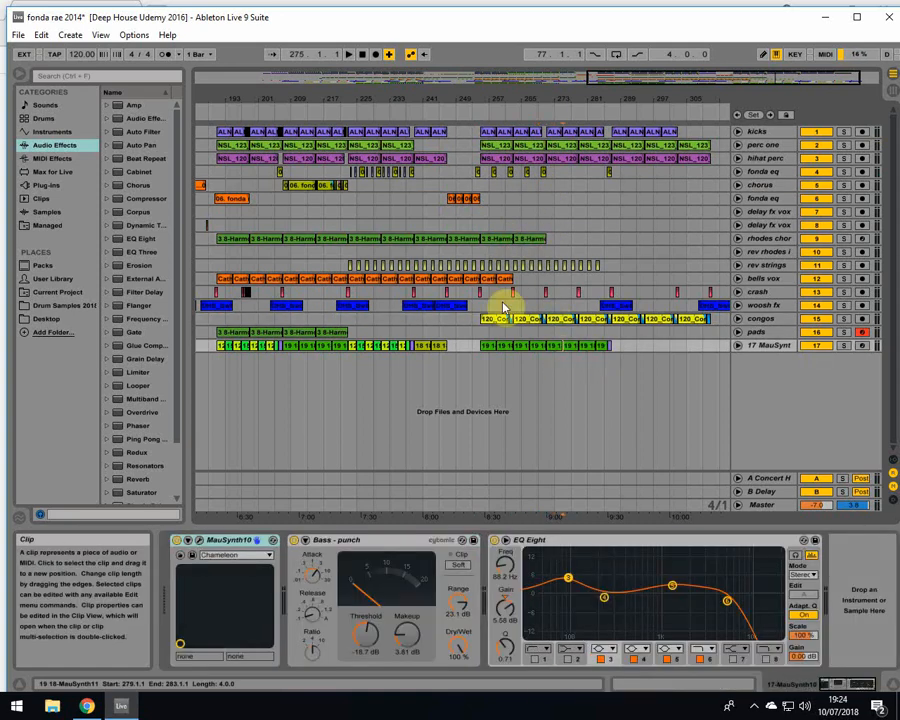
click(502, 280)
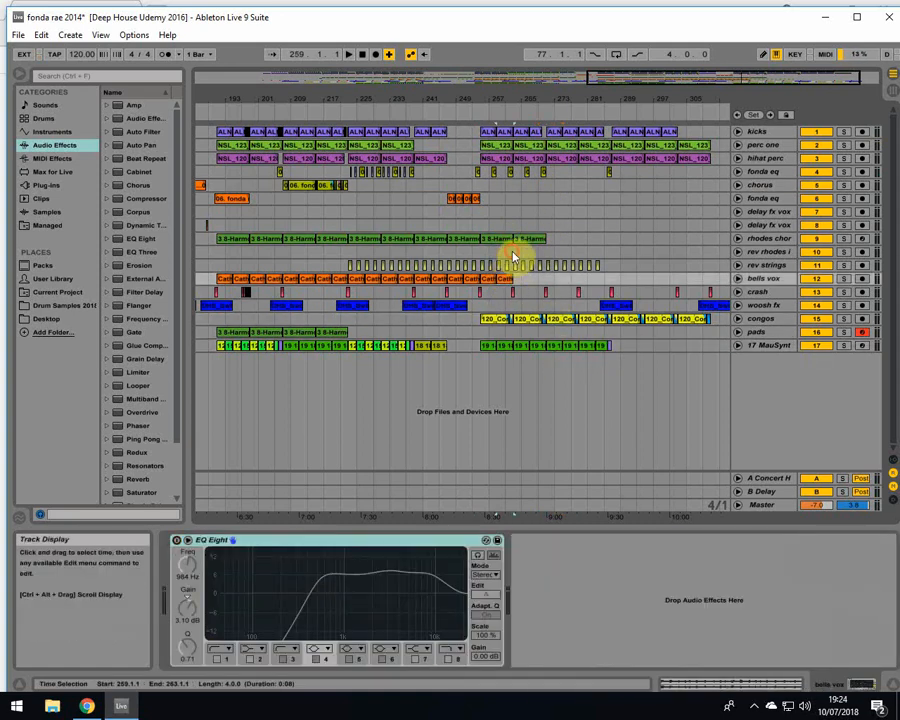
click(513, 256)
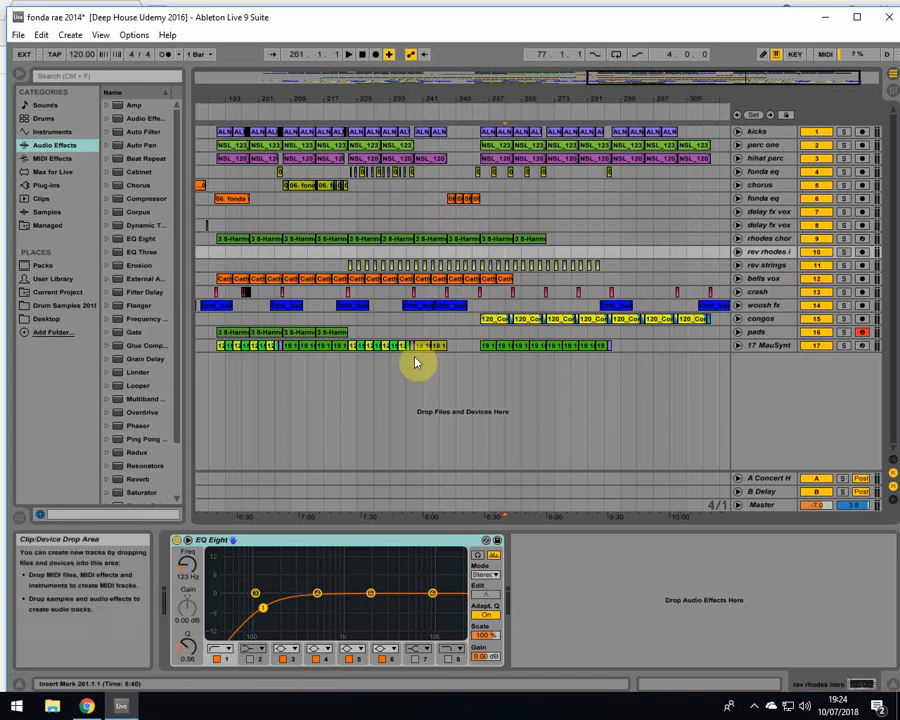
click(343, 331)
click(572, 334)
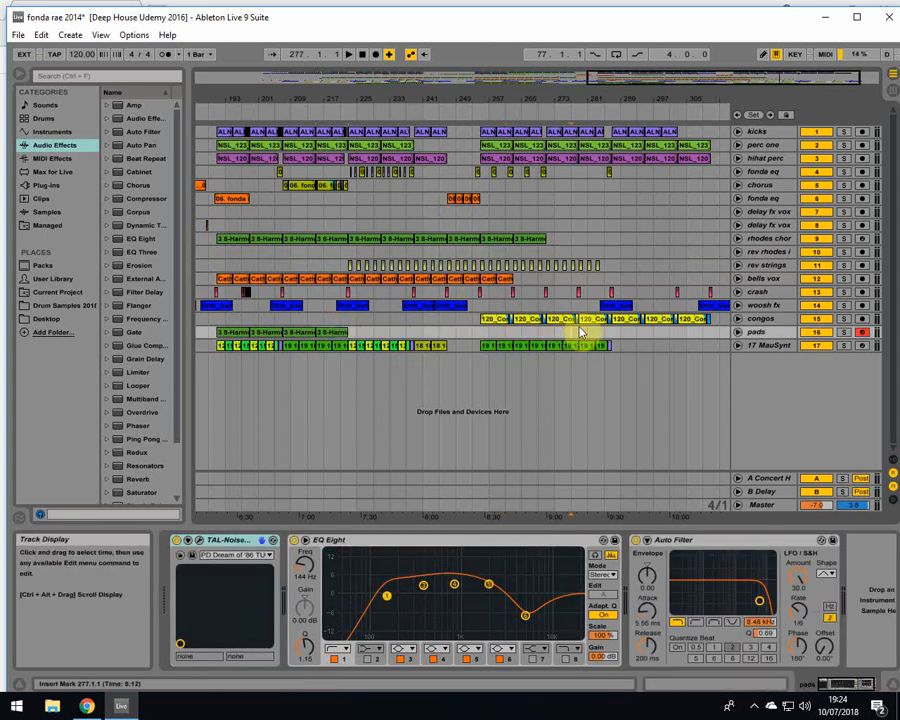
Audition the rev strings in solo from bar 281 and inspect the waveform of that bar's Ocean_90_C_Strings clip
click(592, 266)
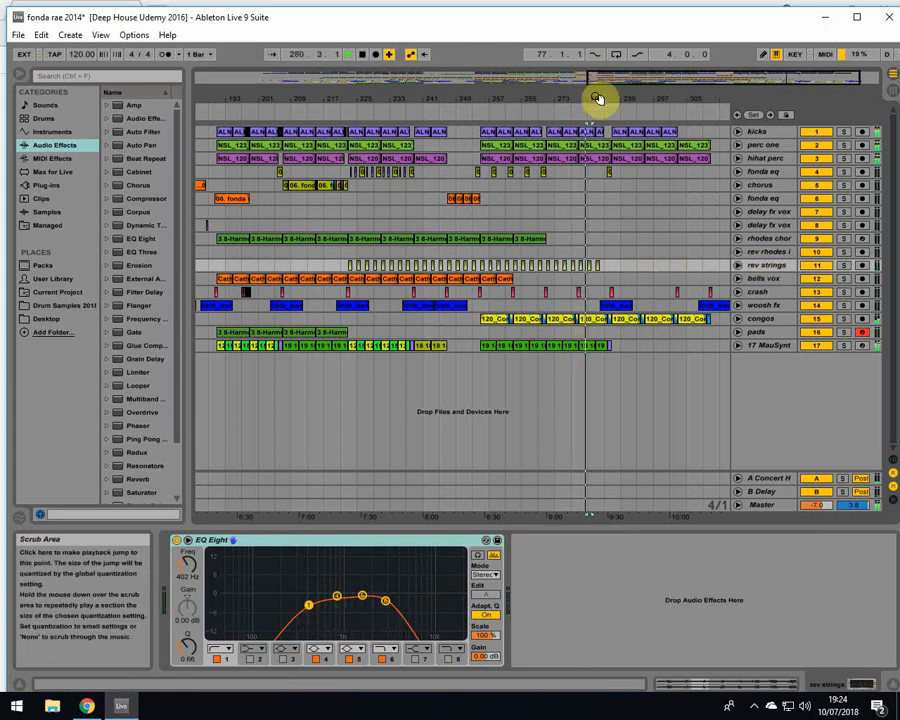
drag(588, 105, 487, 263)
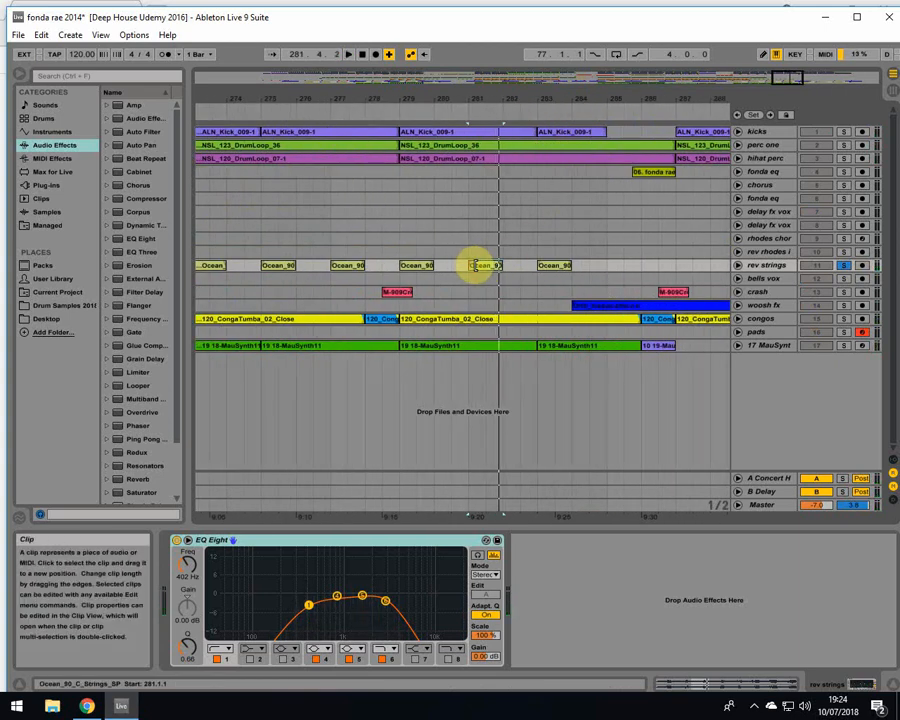
double_click(476, 263)
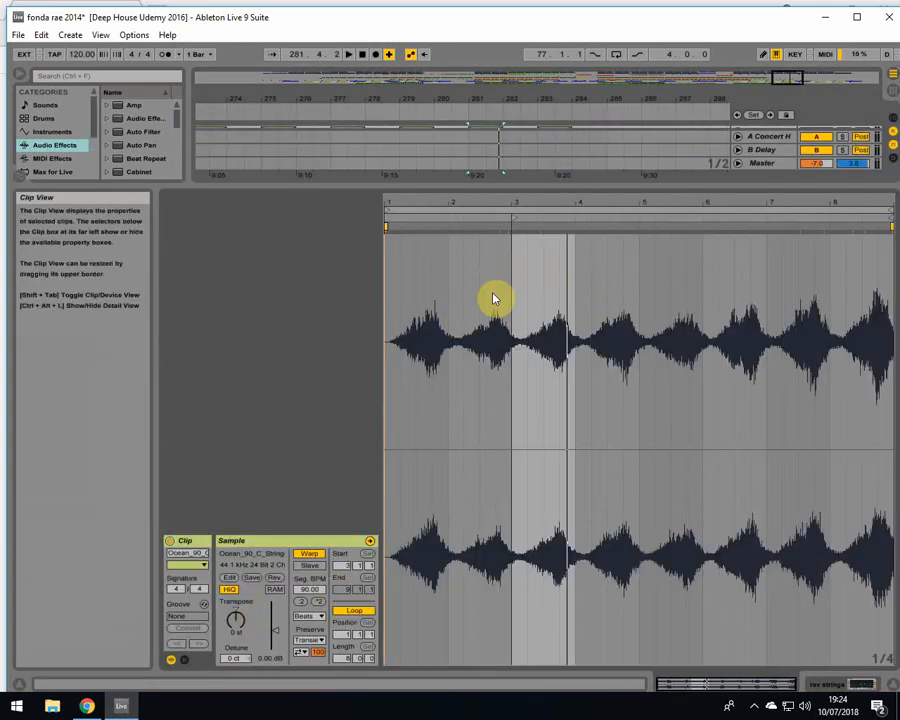
click(531, 217)
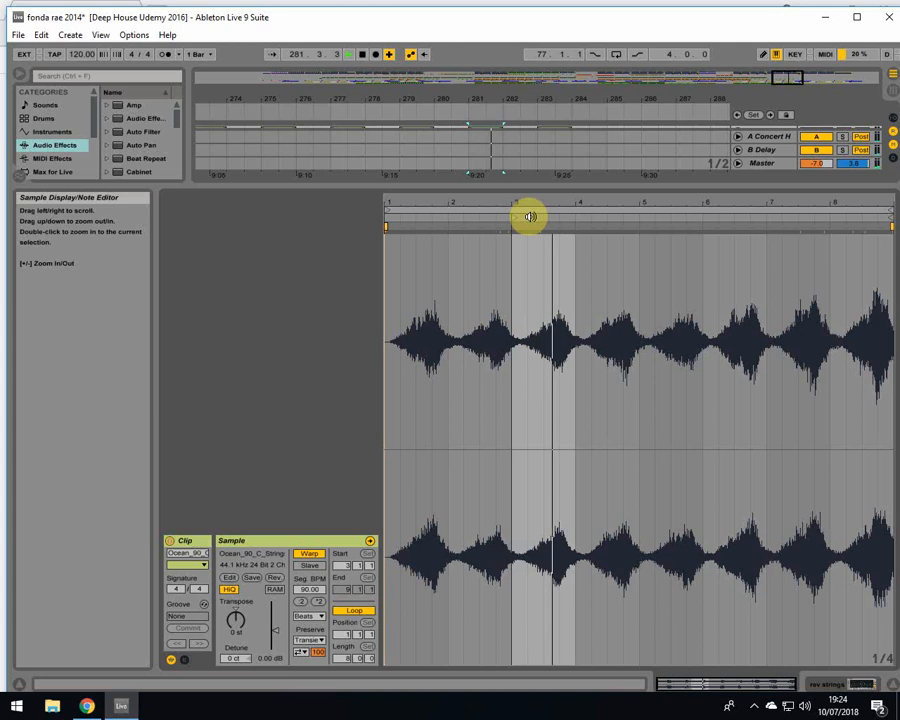
click(880, 684)
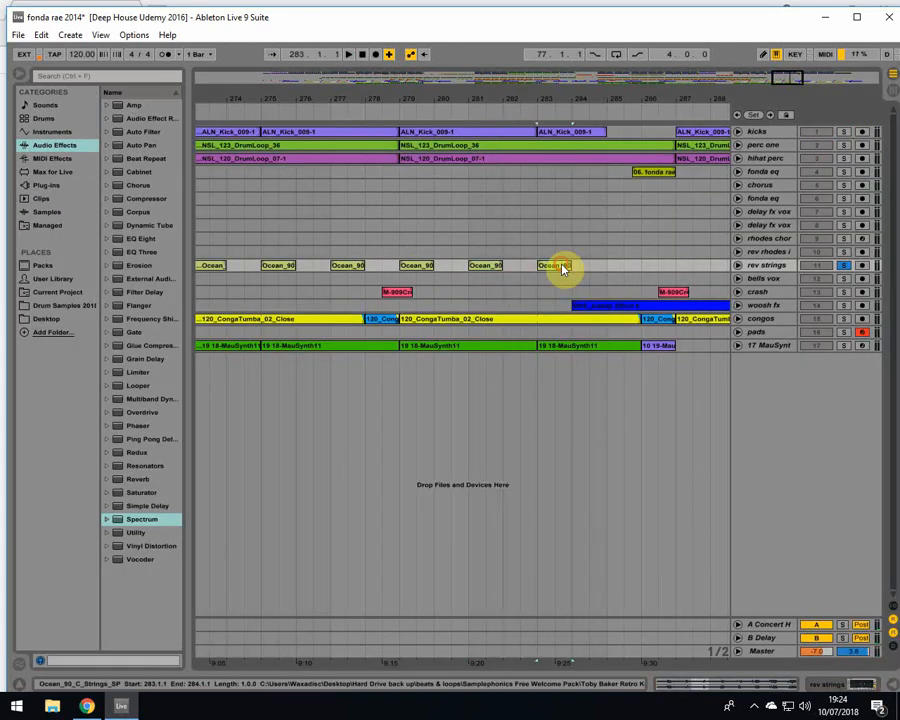
Inspect the transposition of the rev strings clip at bar 283, close the clip view and take the track out of solo
double_click(538, 268)
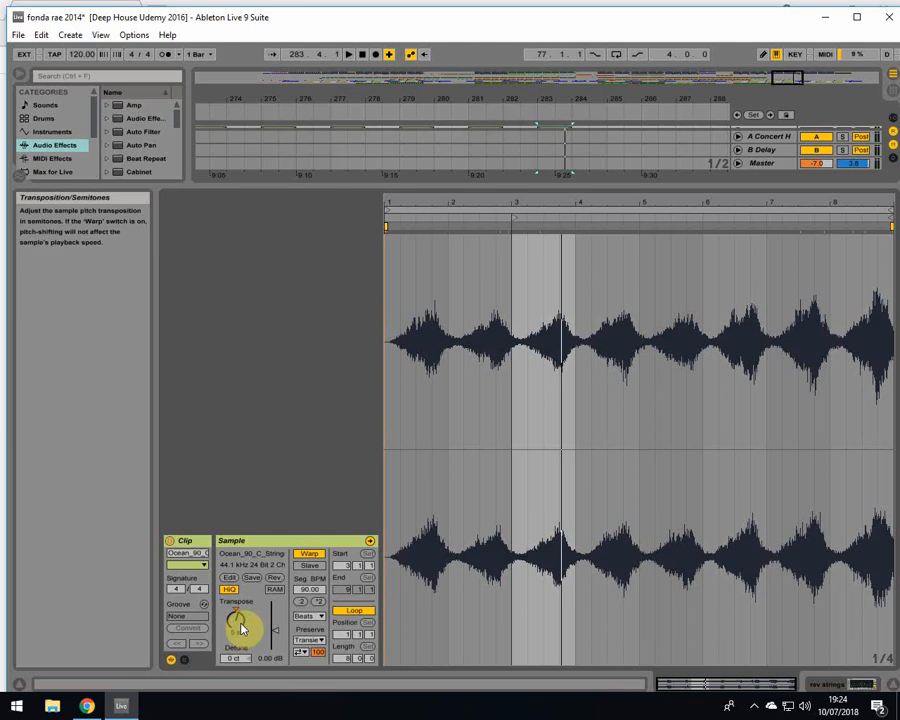
click(880, 684)
click(844, 266)
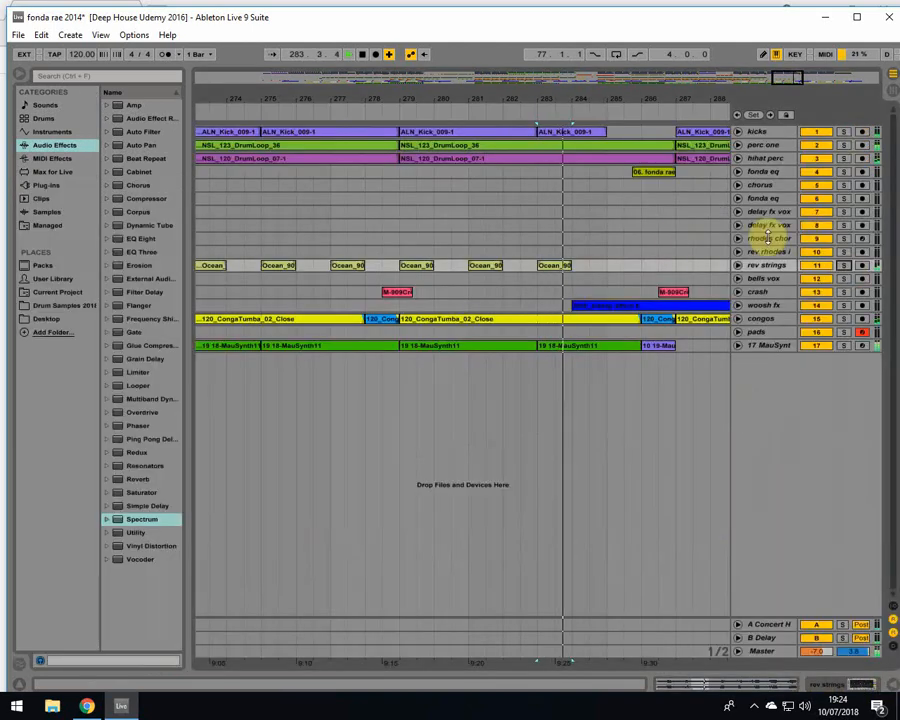
Play the outro, jumping ahead to bar 309 to hear the track's ending, and stop playback
drag(592, 100, 477, 98)
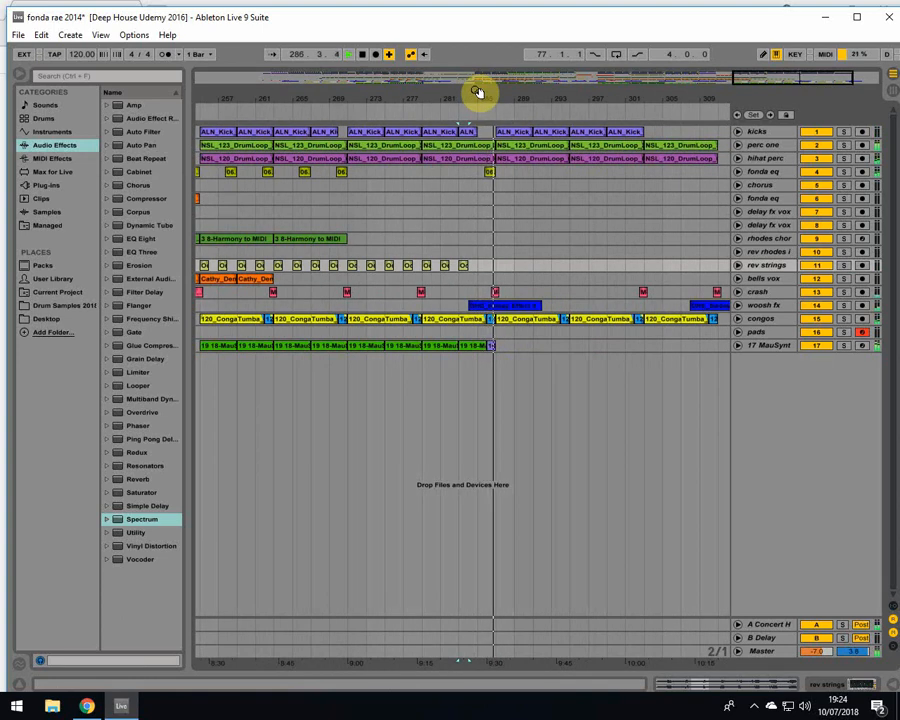
drag(478, 92, 570, 91)
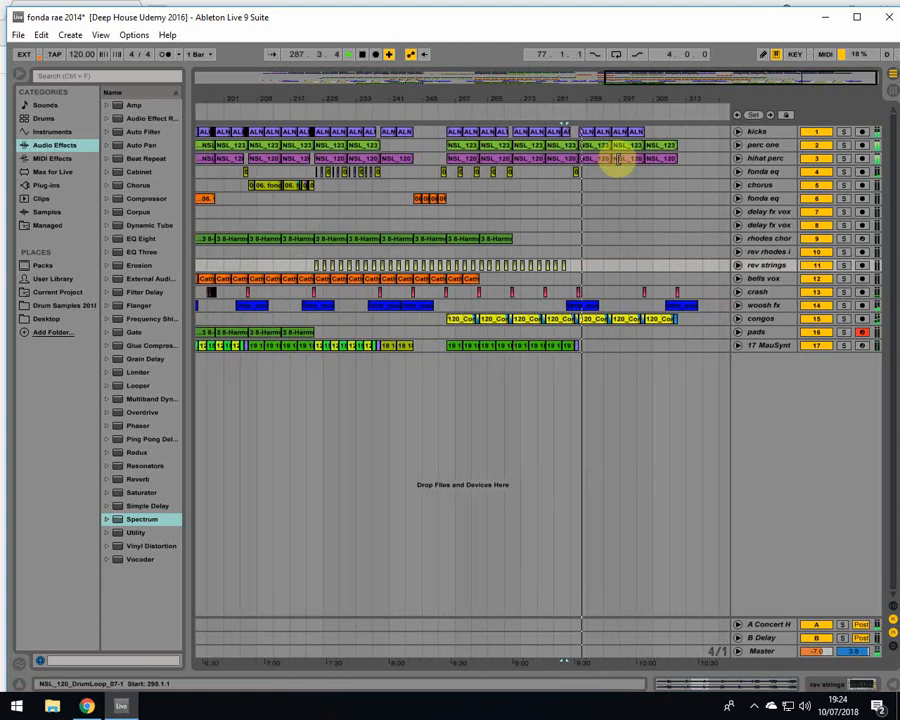
click(672, 186)
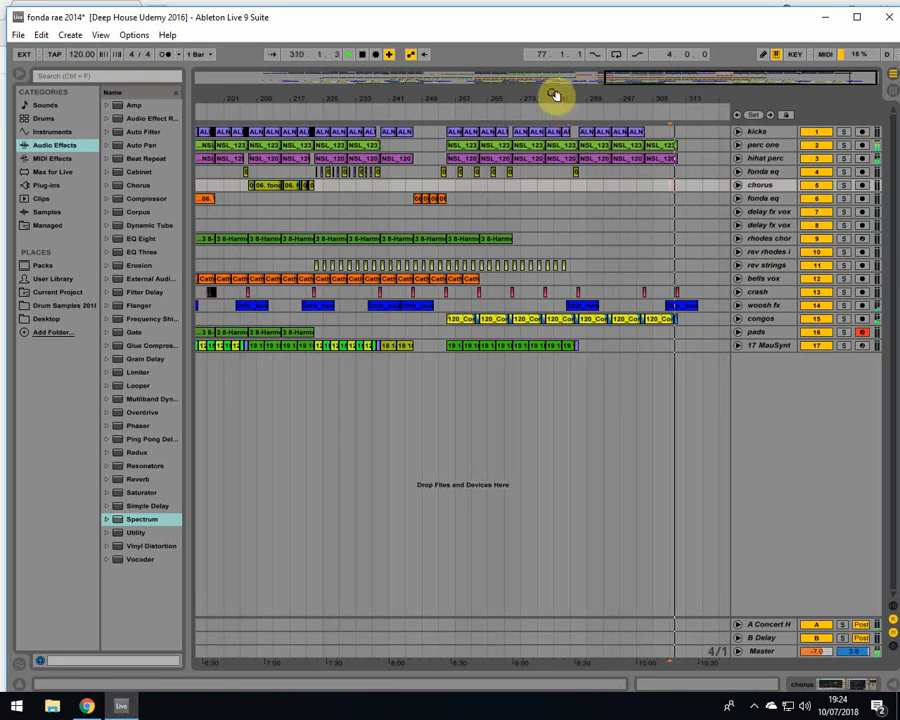
drag(556, 92, 398, 285)
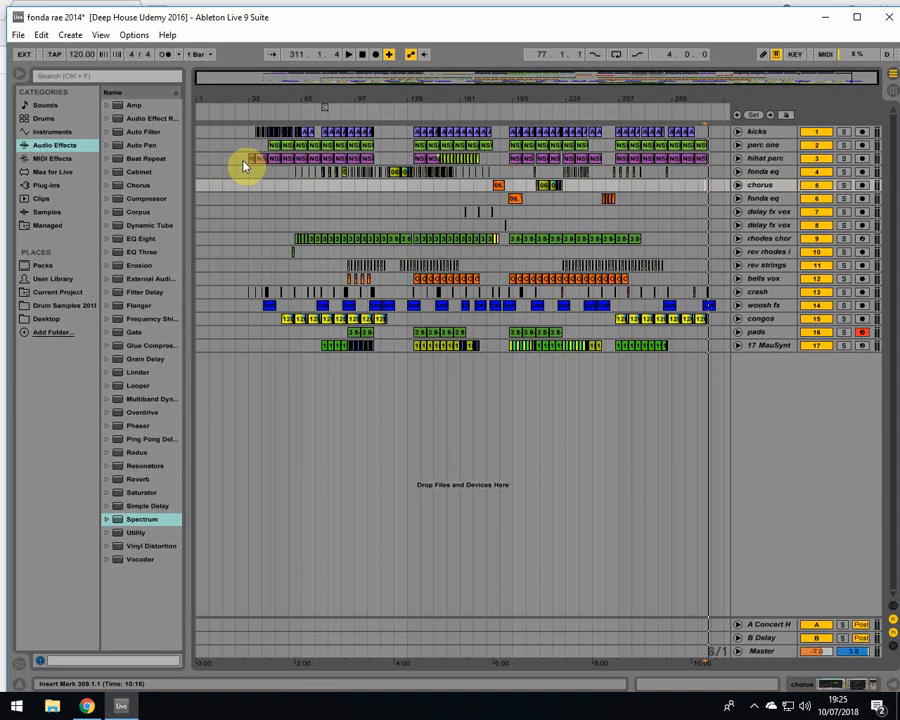
Inspect the low-cut band of the EQ Eight on the first fonda eq vocal track and compare it with the MauSynth bass track's EQ
click(397, 172)
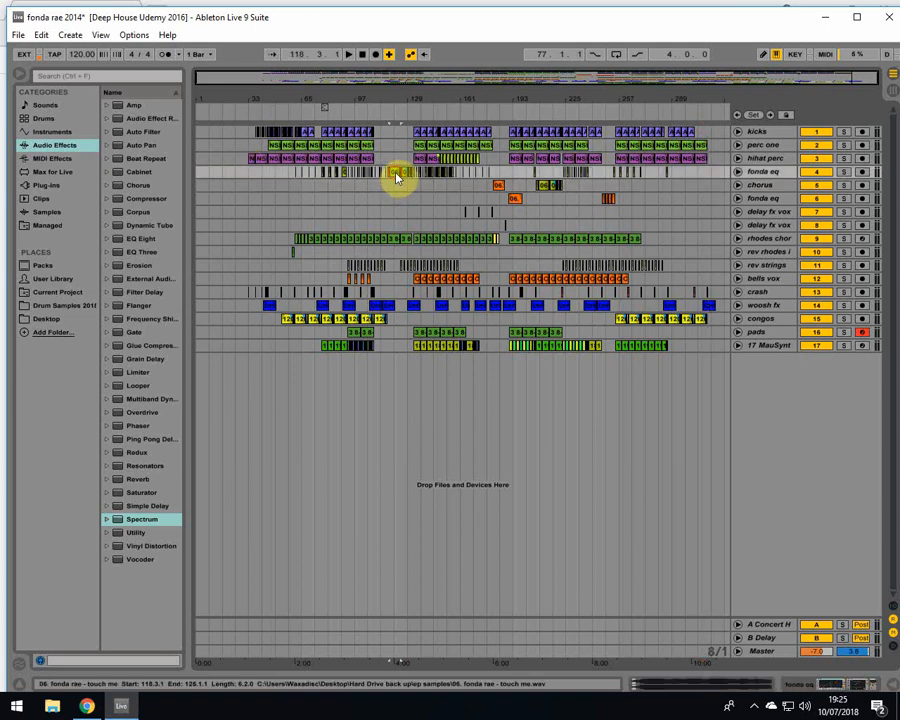
click(845, 686)
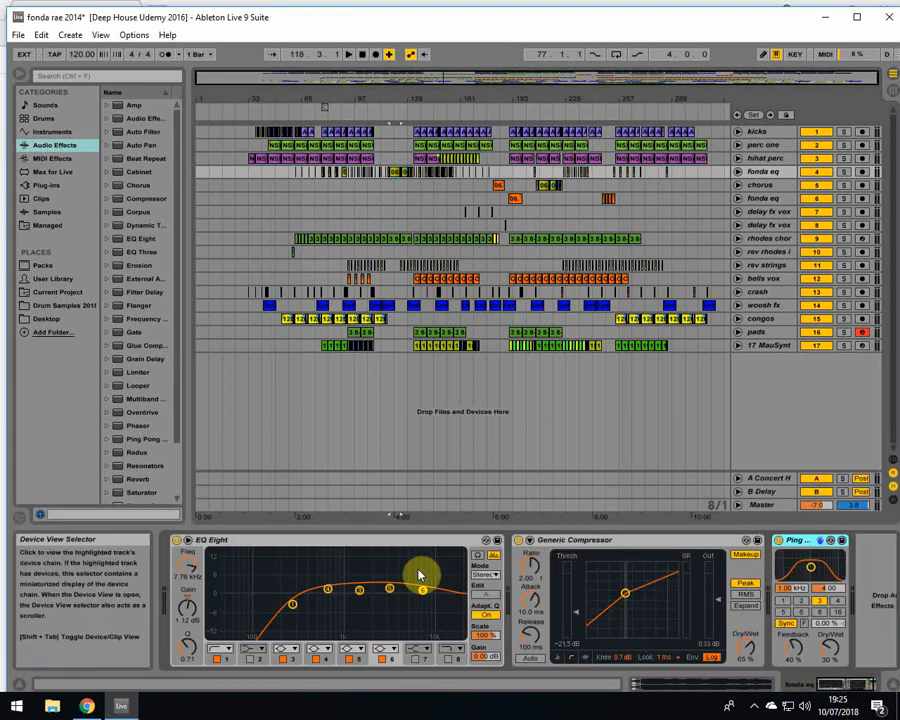
click(293, 606)
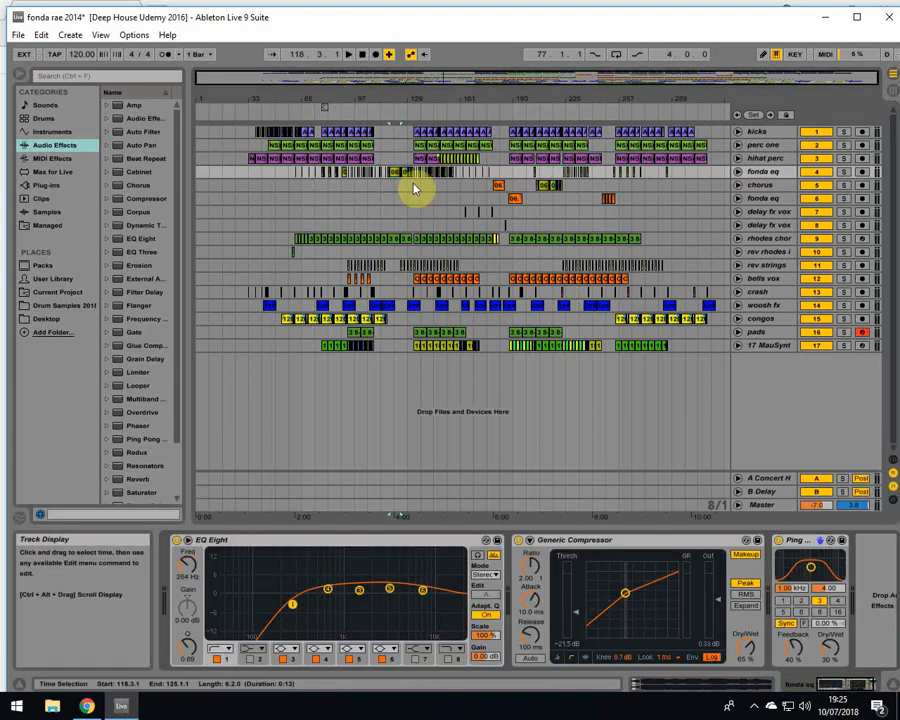
click(357, 345)
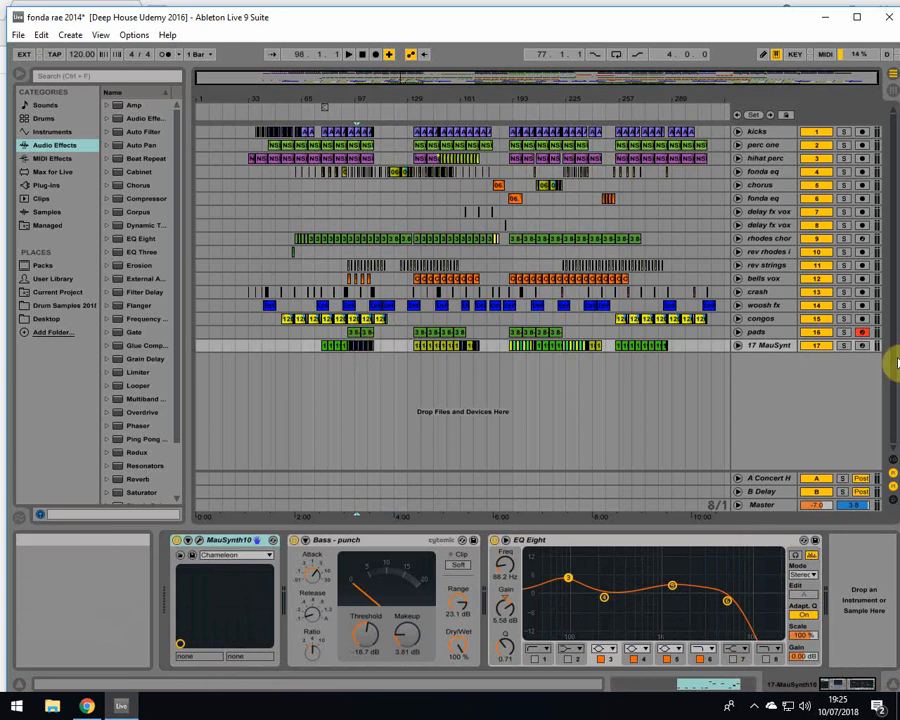
Review the section around bar 141 and inspect the EQ Eight, Generic Compressor and Ping Pong delay on the chorus track
drag(409, 95, 418, 182)
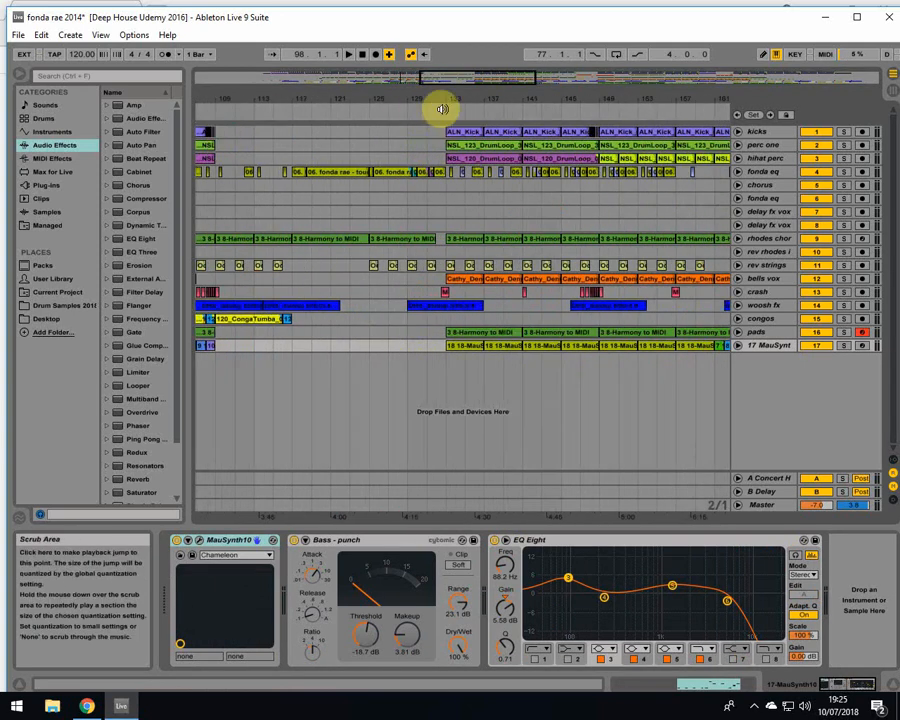
drag(440, 98, 370, 98)
click(450, 185)
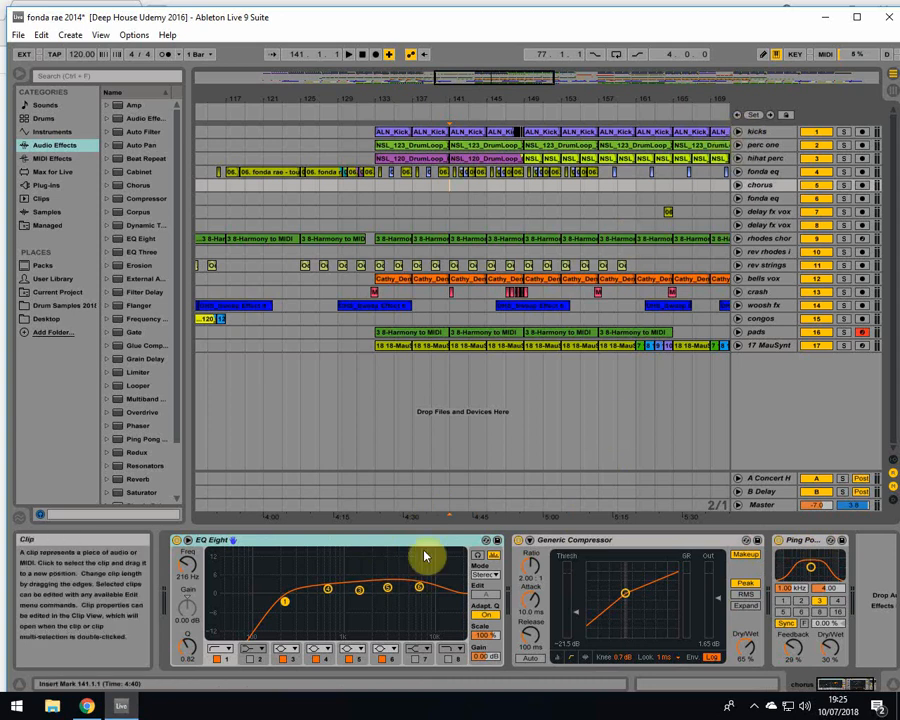
Switch to the Session view, hide the browser and compare every track's sends to the A Concert Hall return
click(892, 76)
click(710, 80)
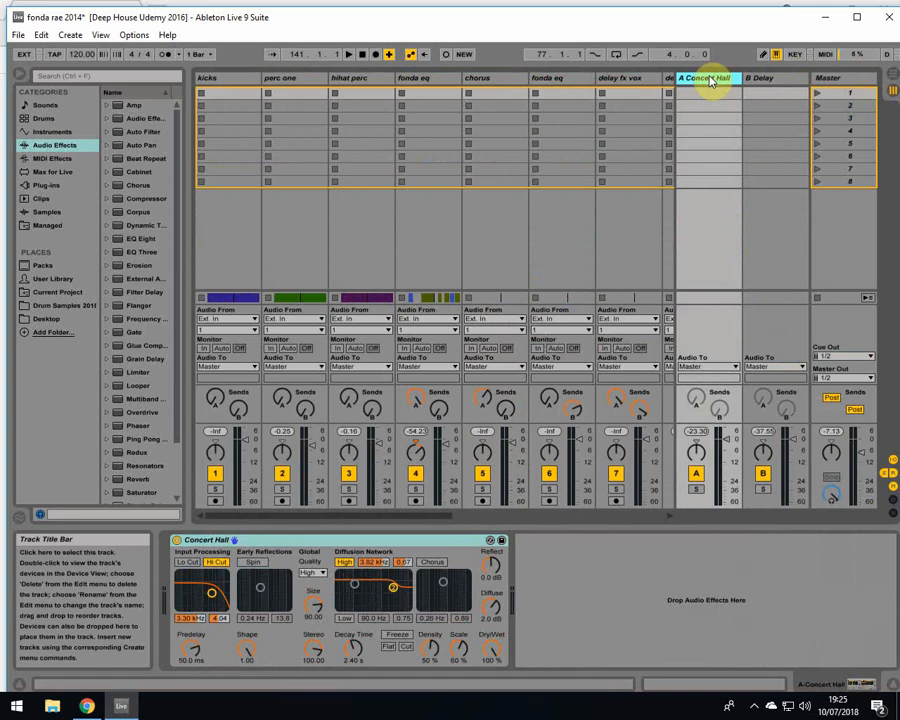
click(18, 80)
drag(151, 518, 195, 518)
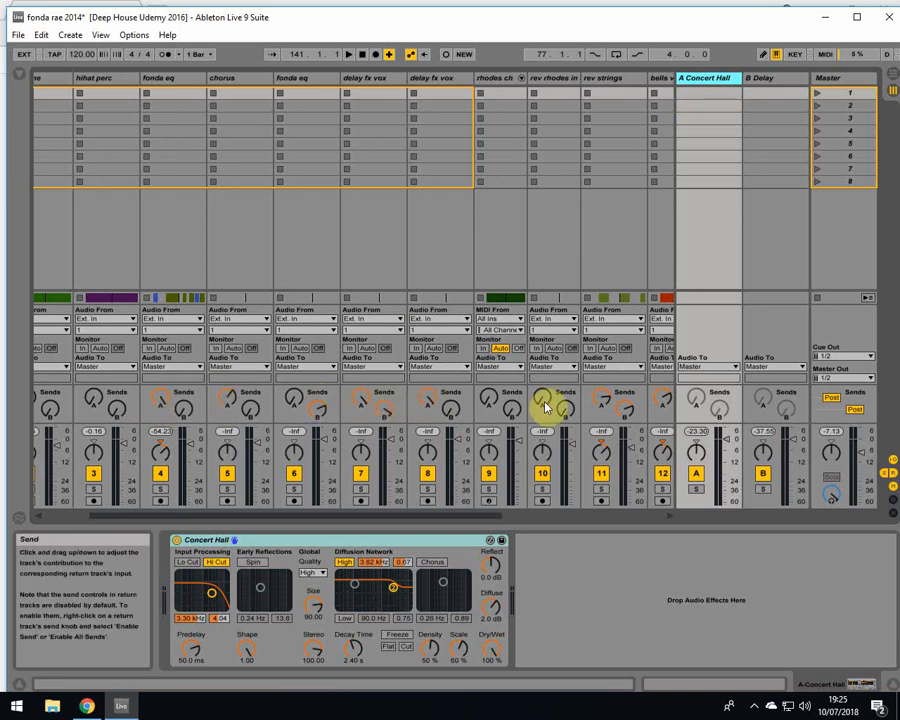
drag(373, 521, 532, 520)
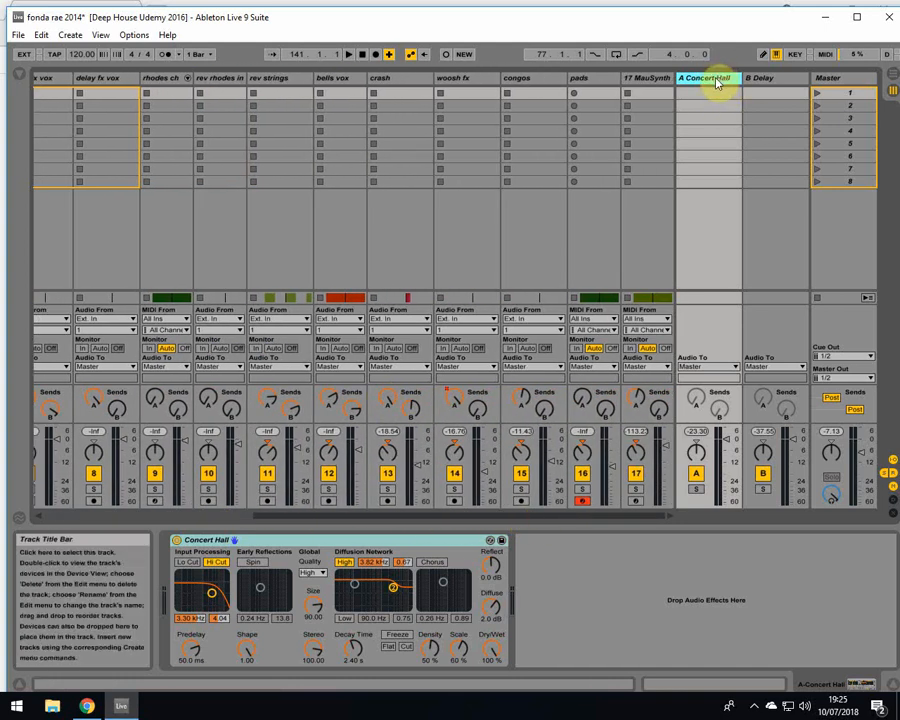
Inspect the B Delay and A Concert Hall return effects, and go back to the arrangement at bar 129 of the chorus track
click(771, 78)
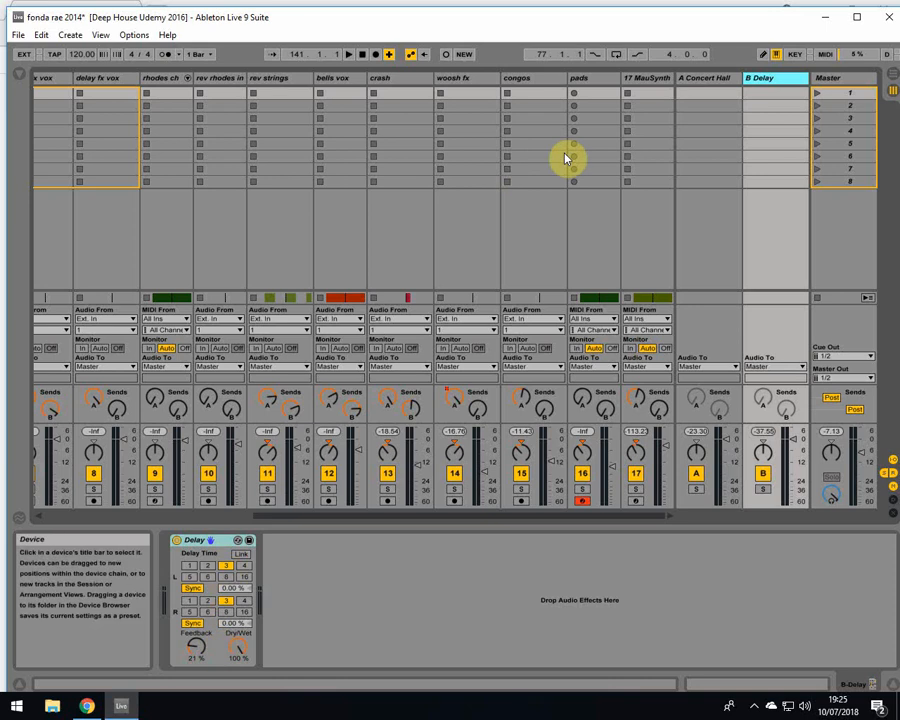
click(698, 86)
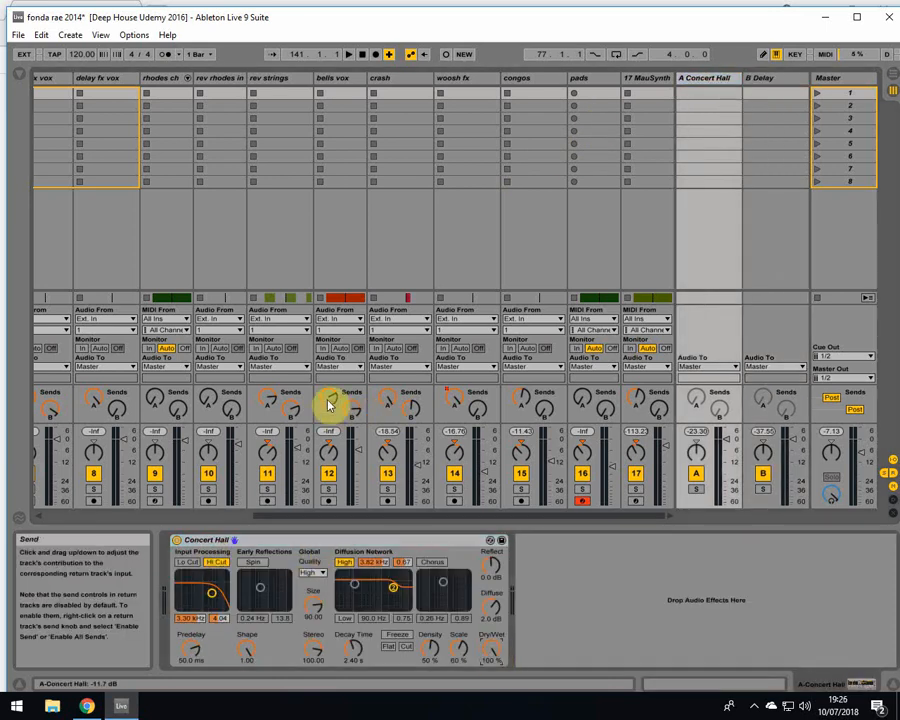
click(893, 80)
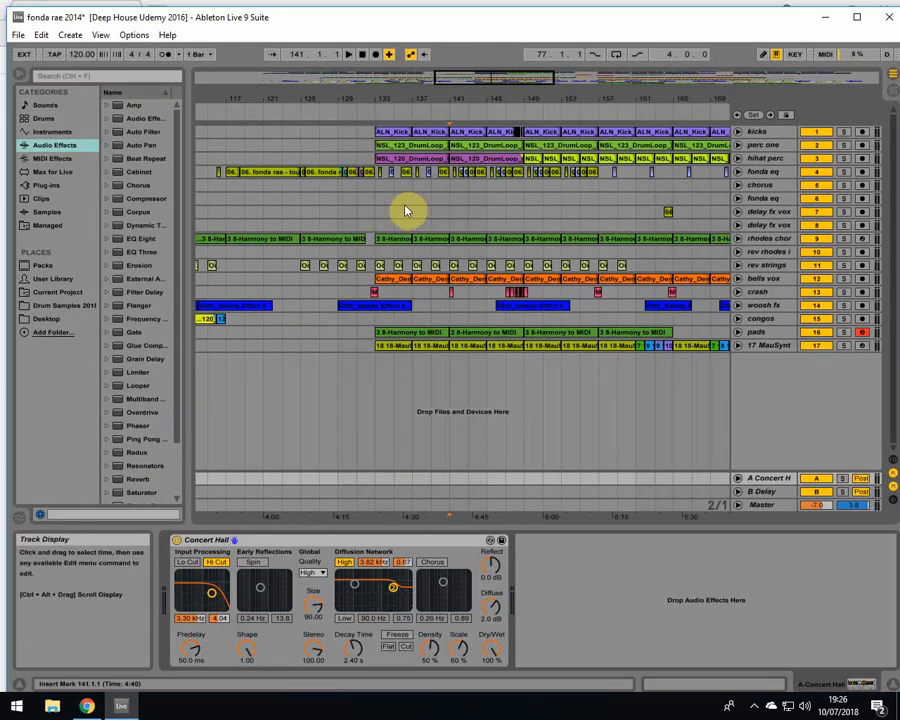
click(380, 188)
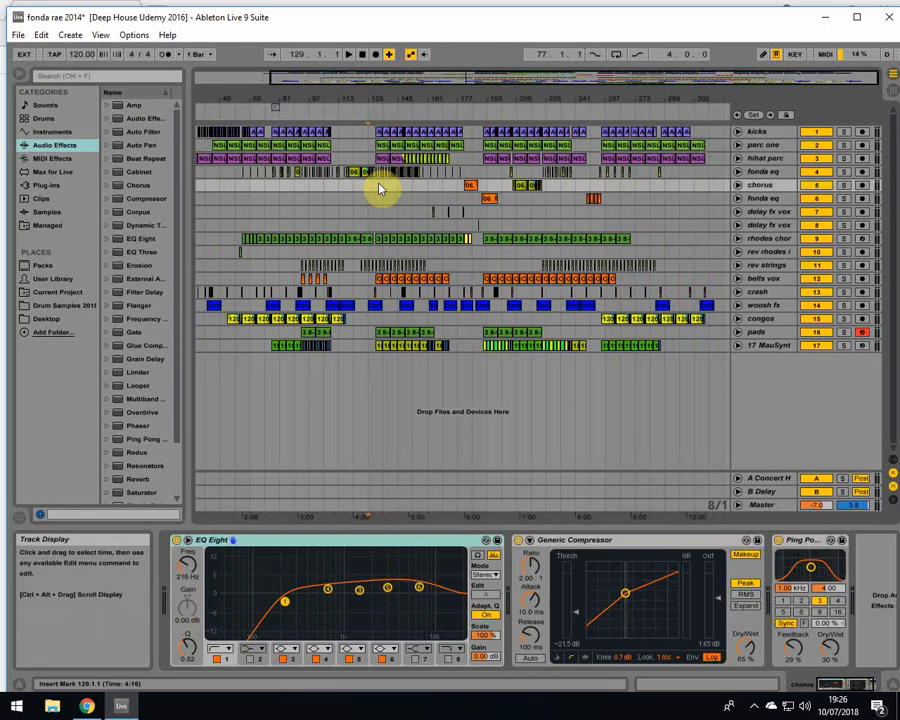